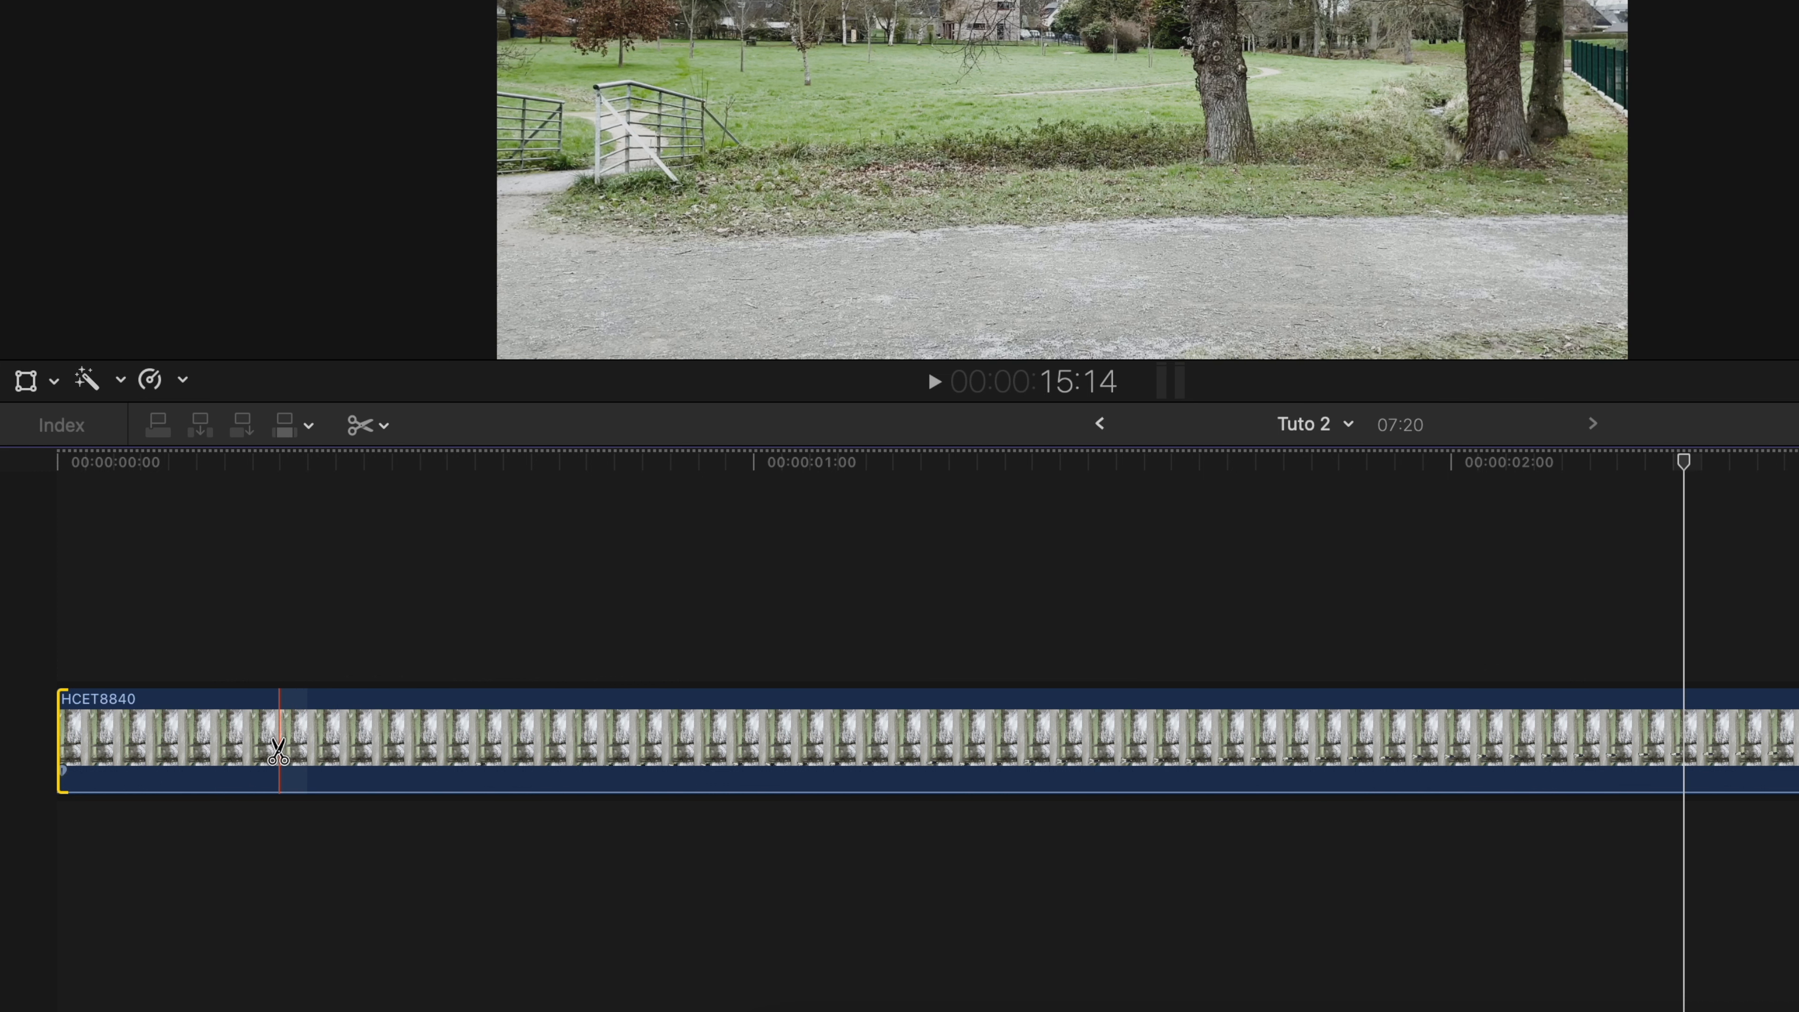
Step: Cut the HCET8840 clip about 8 frames from its start and delete the section that follows the cut
click(278, 751)
key(a)
click(422, 758)
key(Delete)
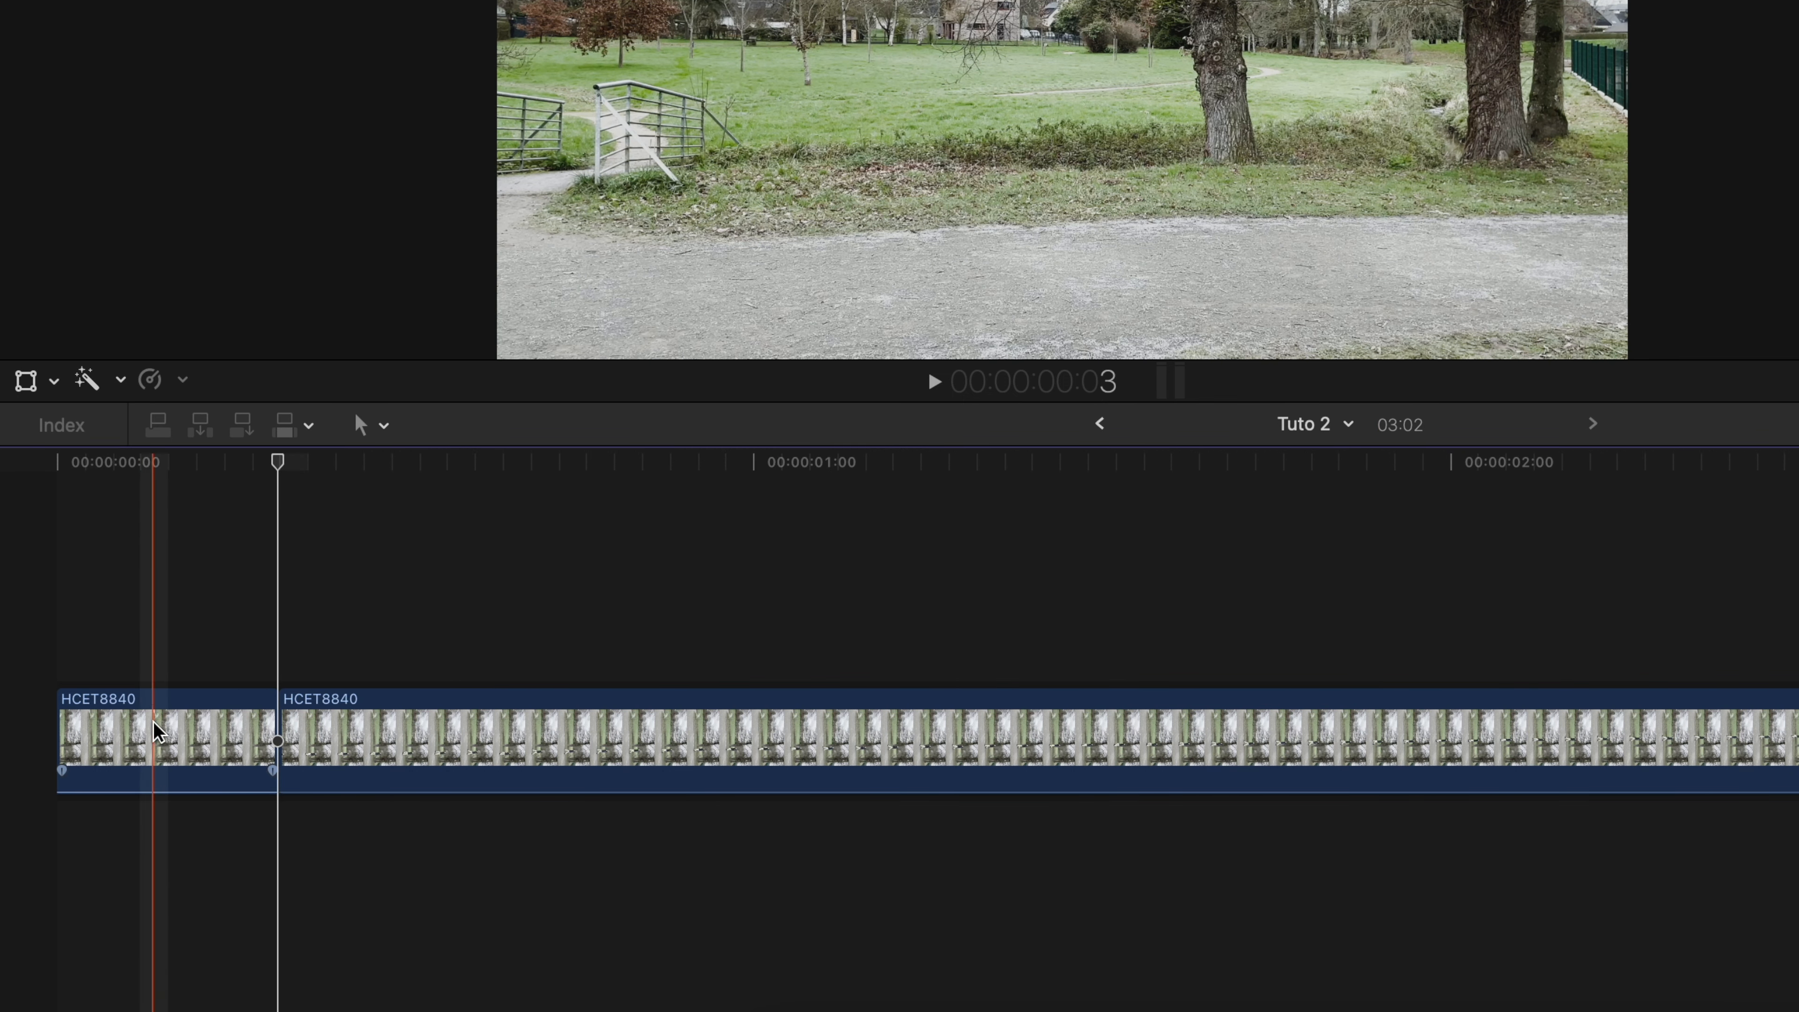
Step: Trim the start of the short empty-scene clip so that it lasts 5 frames
click(140, 673)
drag(61, 737, 147, 737)
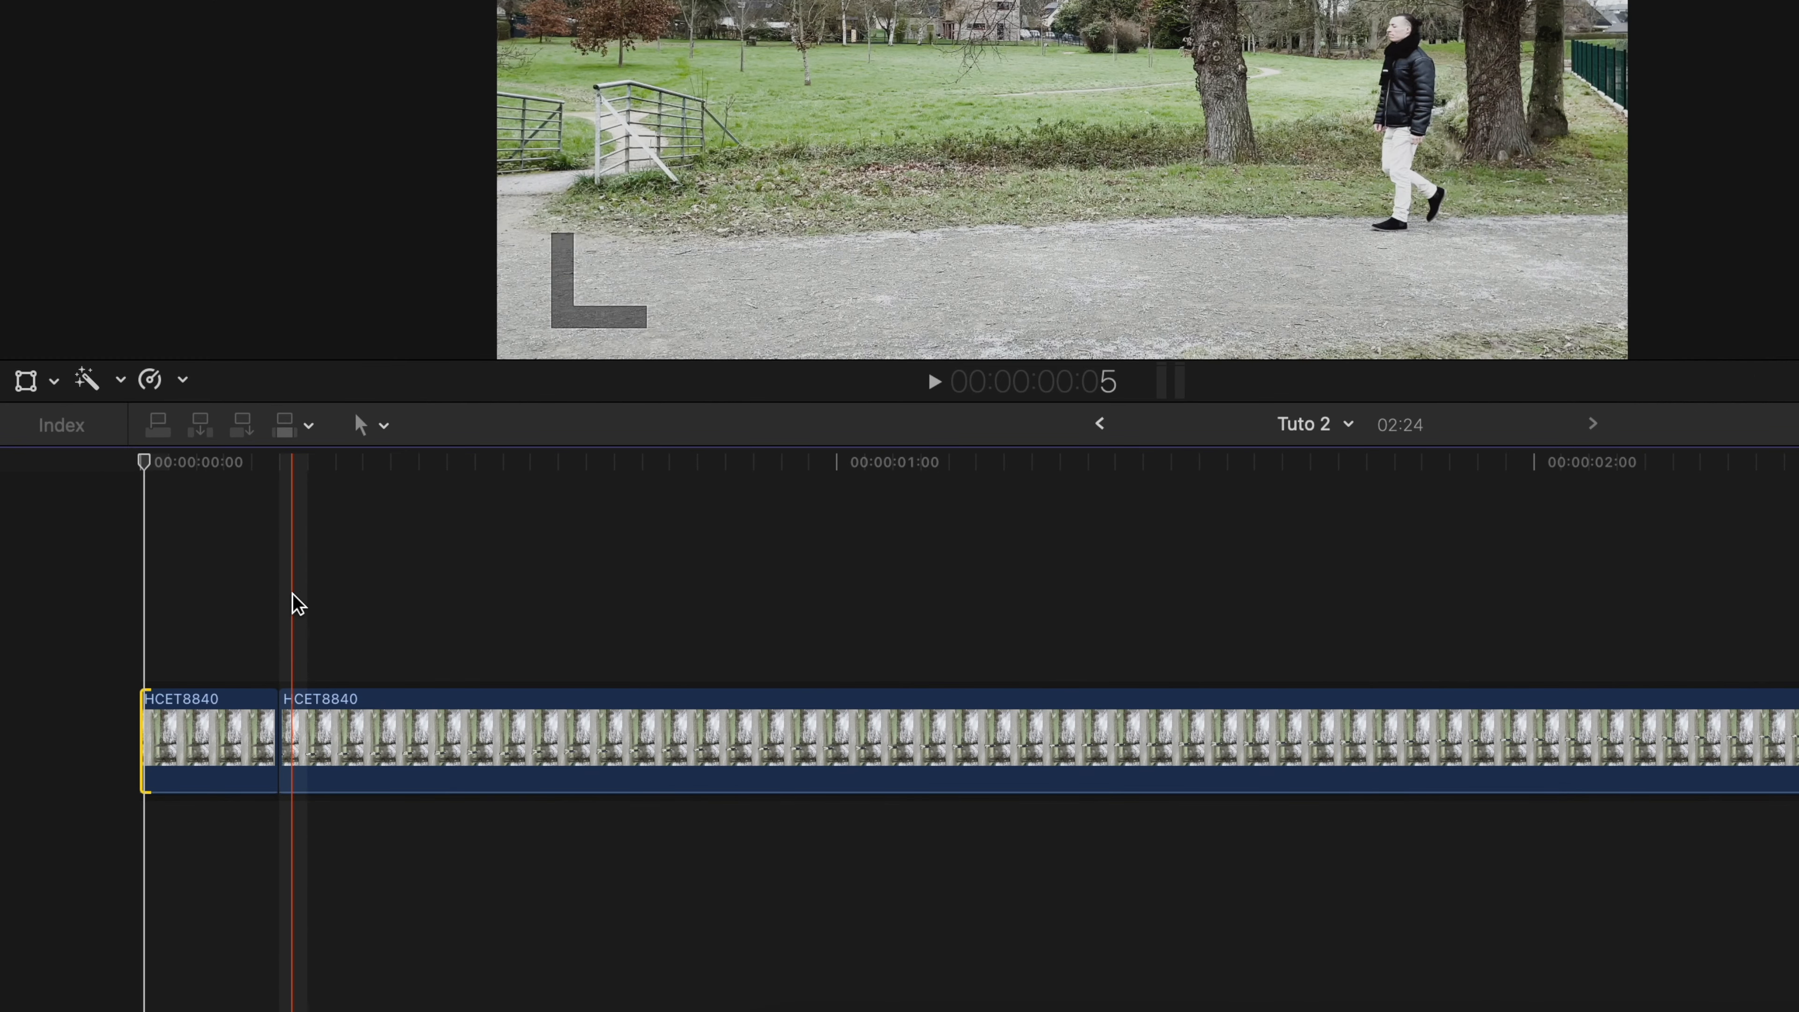
Step: Add a freeze frame from the start of the second HCET8840 clip, where the man is walking
click(294, 596)
click(337, 737)
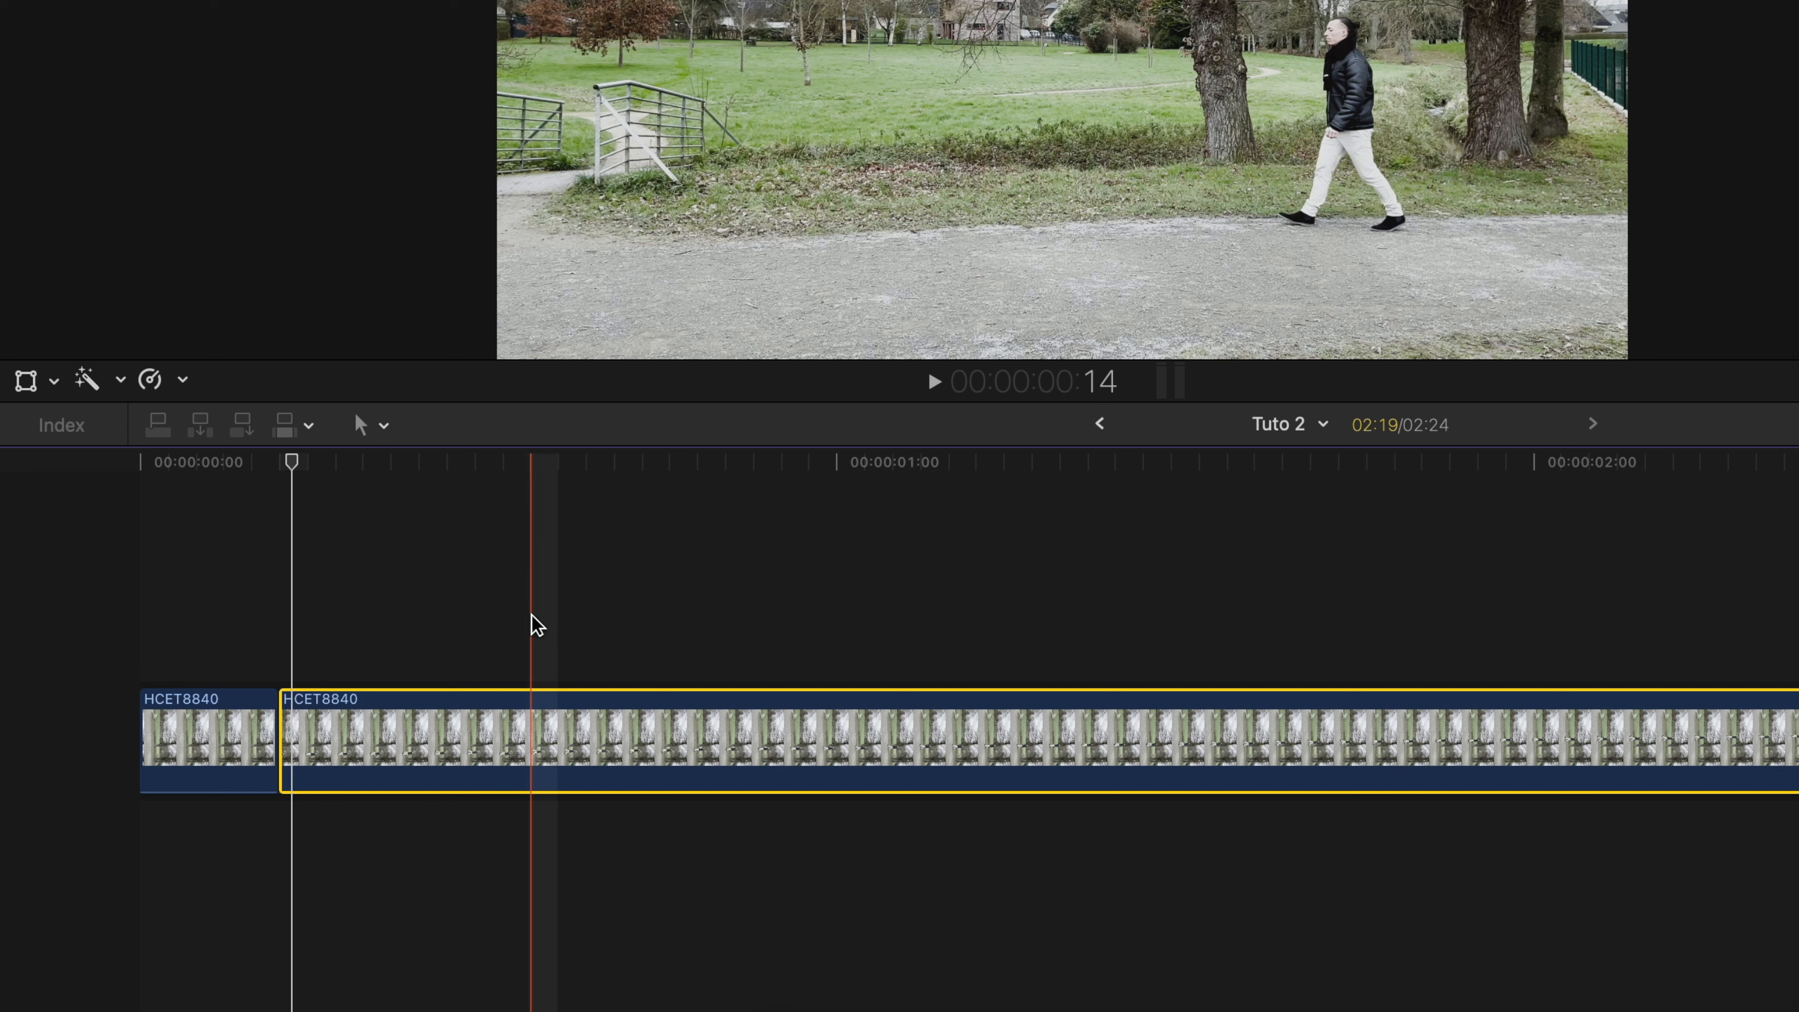
click(327, 1)
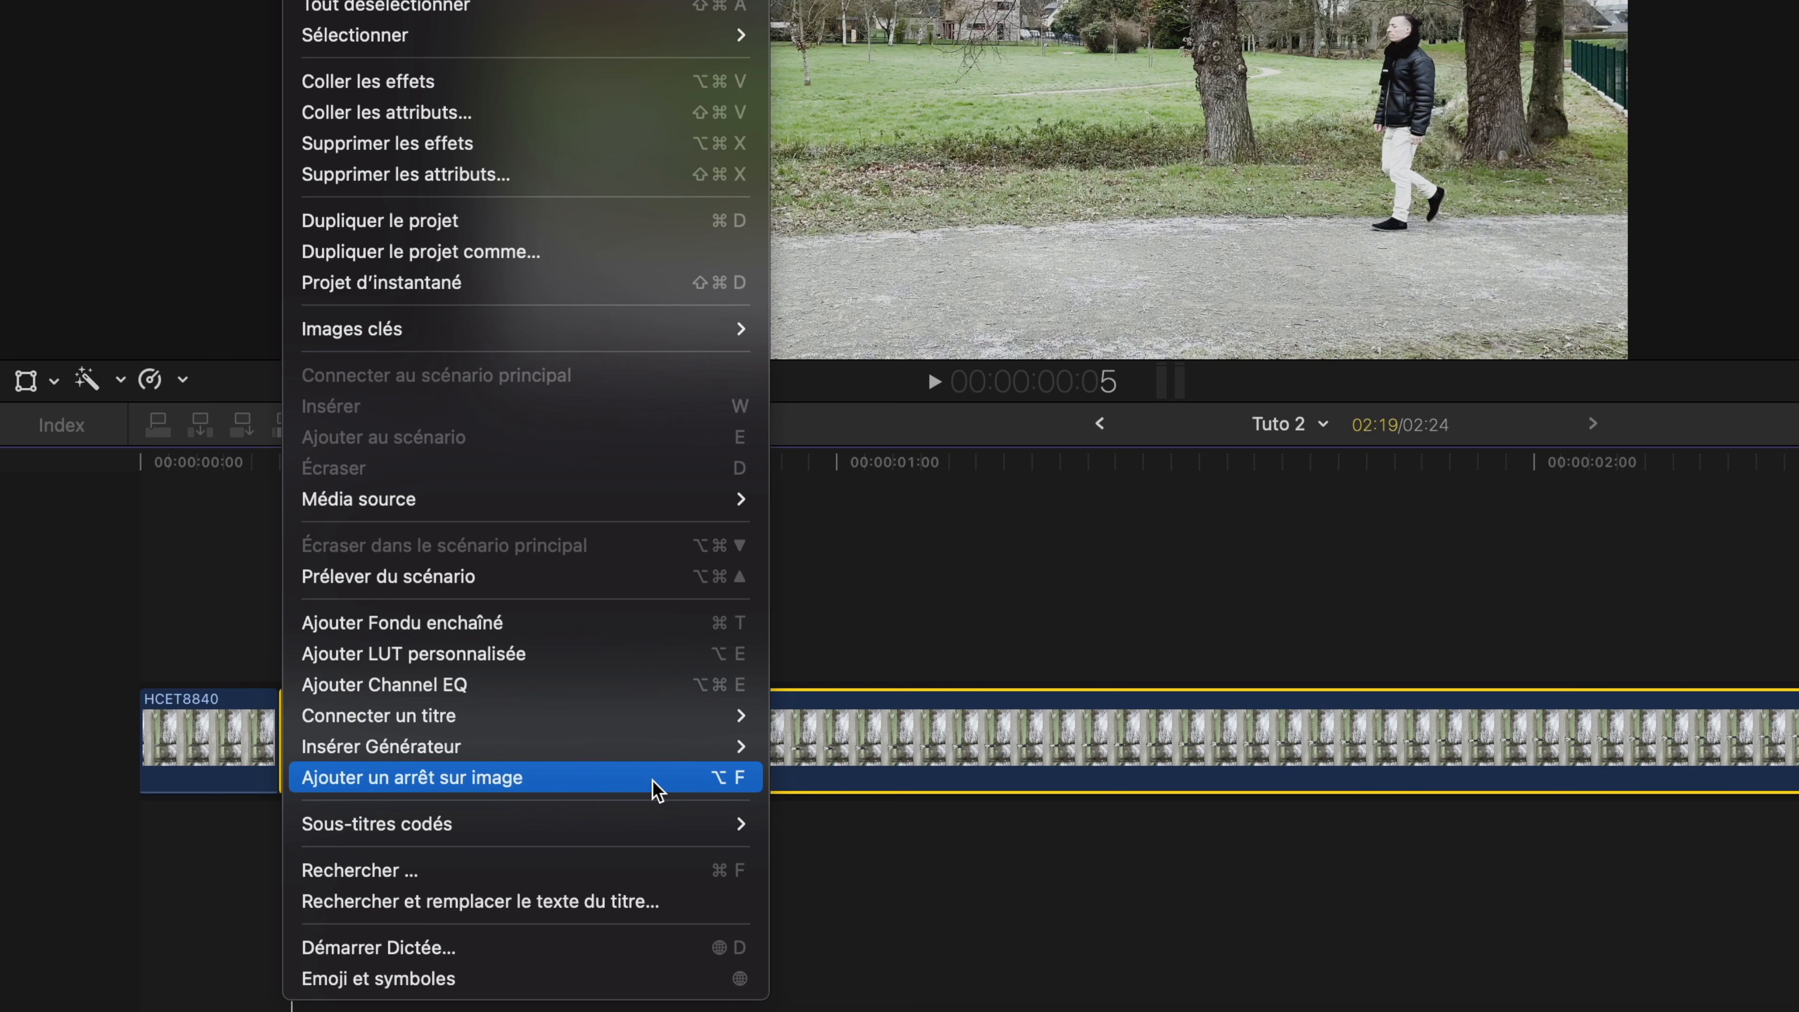
click(633, 791)
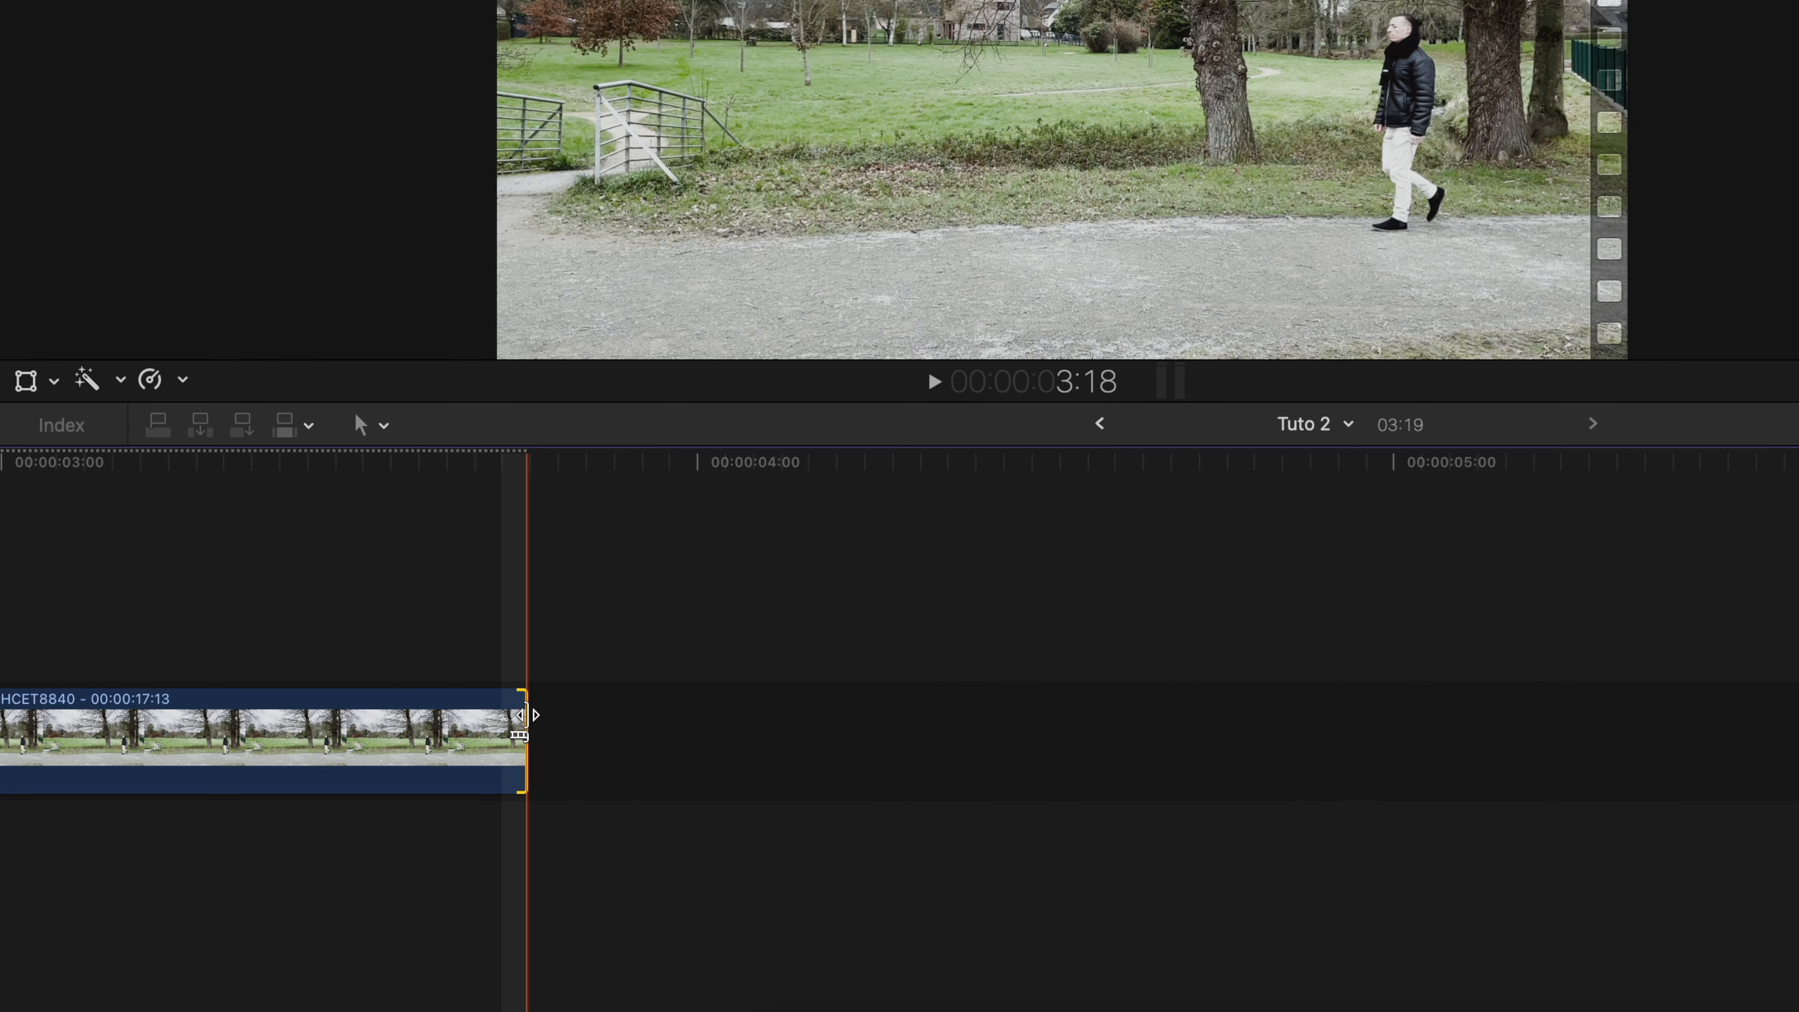
Step: Shorten the freeze frame at the end of the timeline to 5 frames
scroll(1015, 746, left, 10)
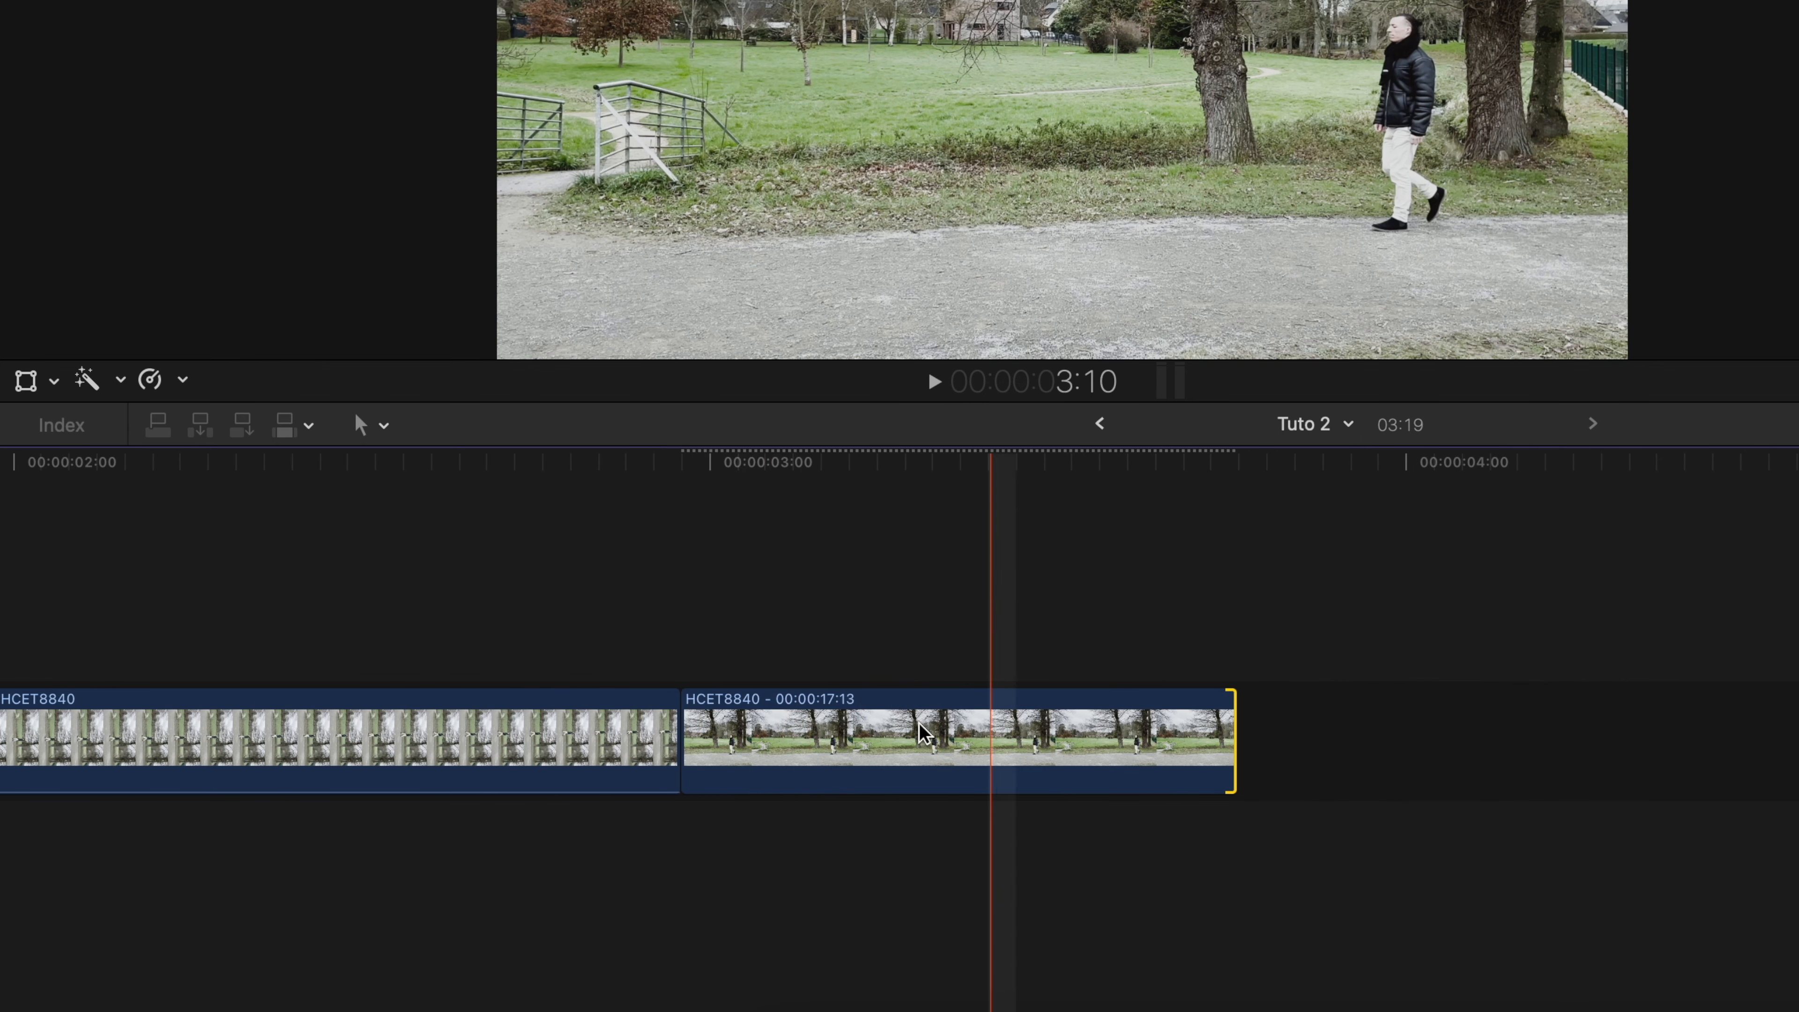
click(685, 673)
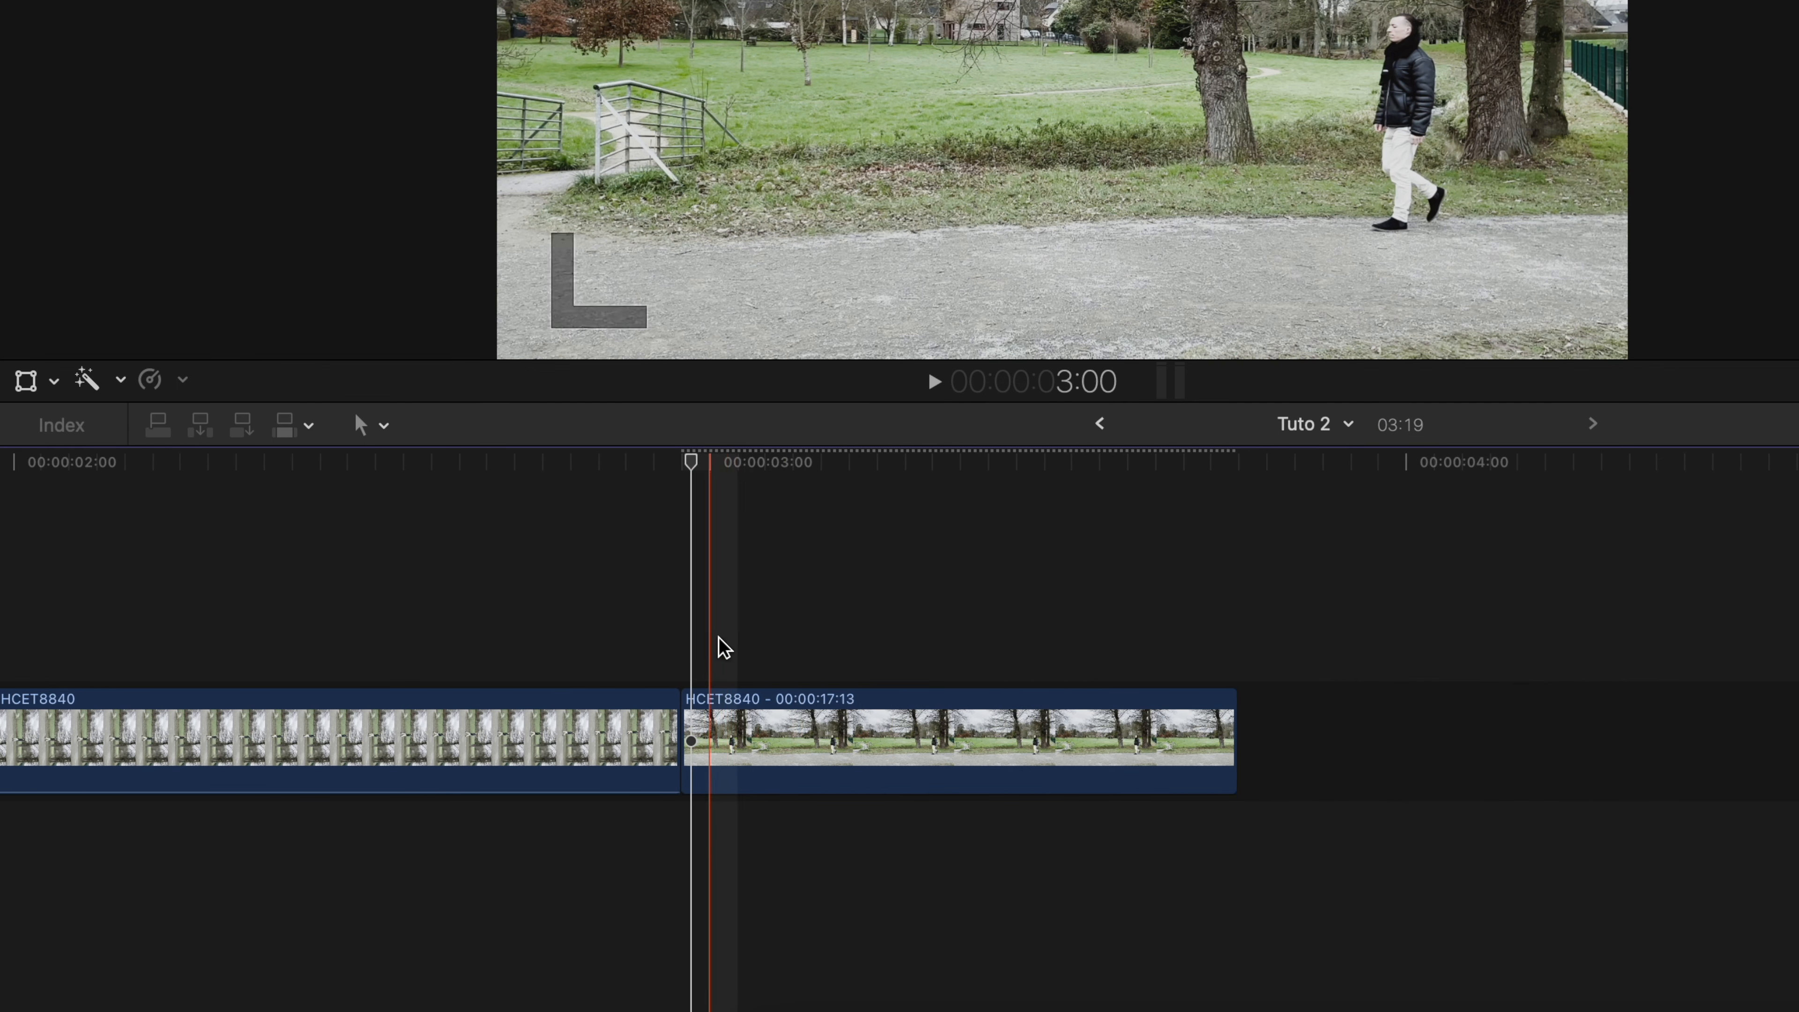
click(818, 638)
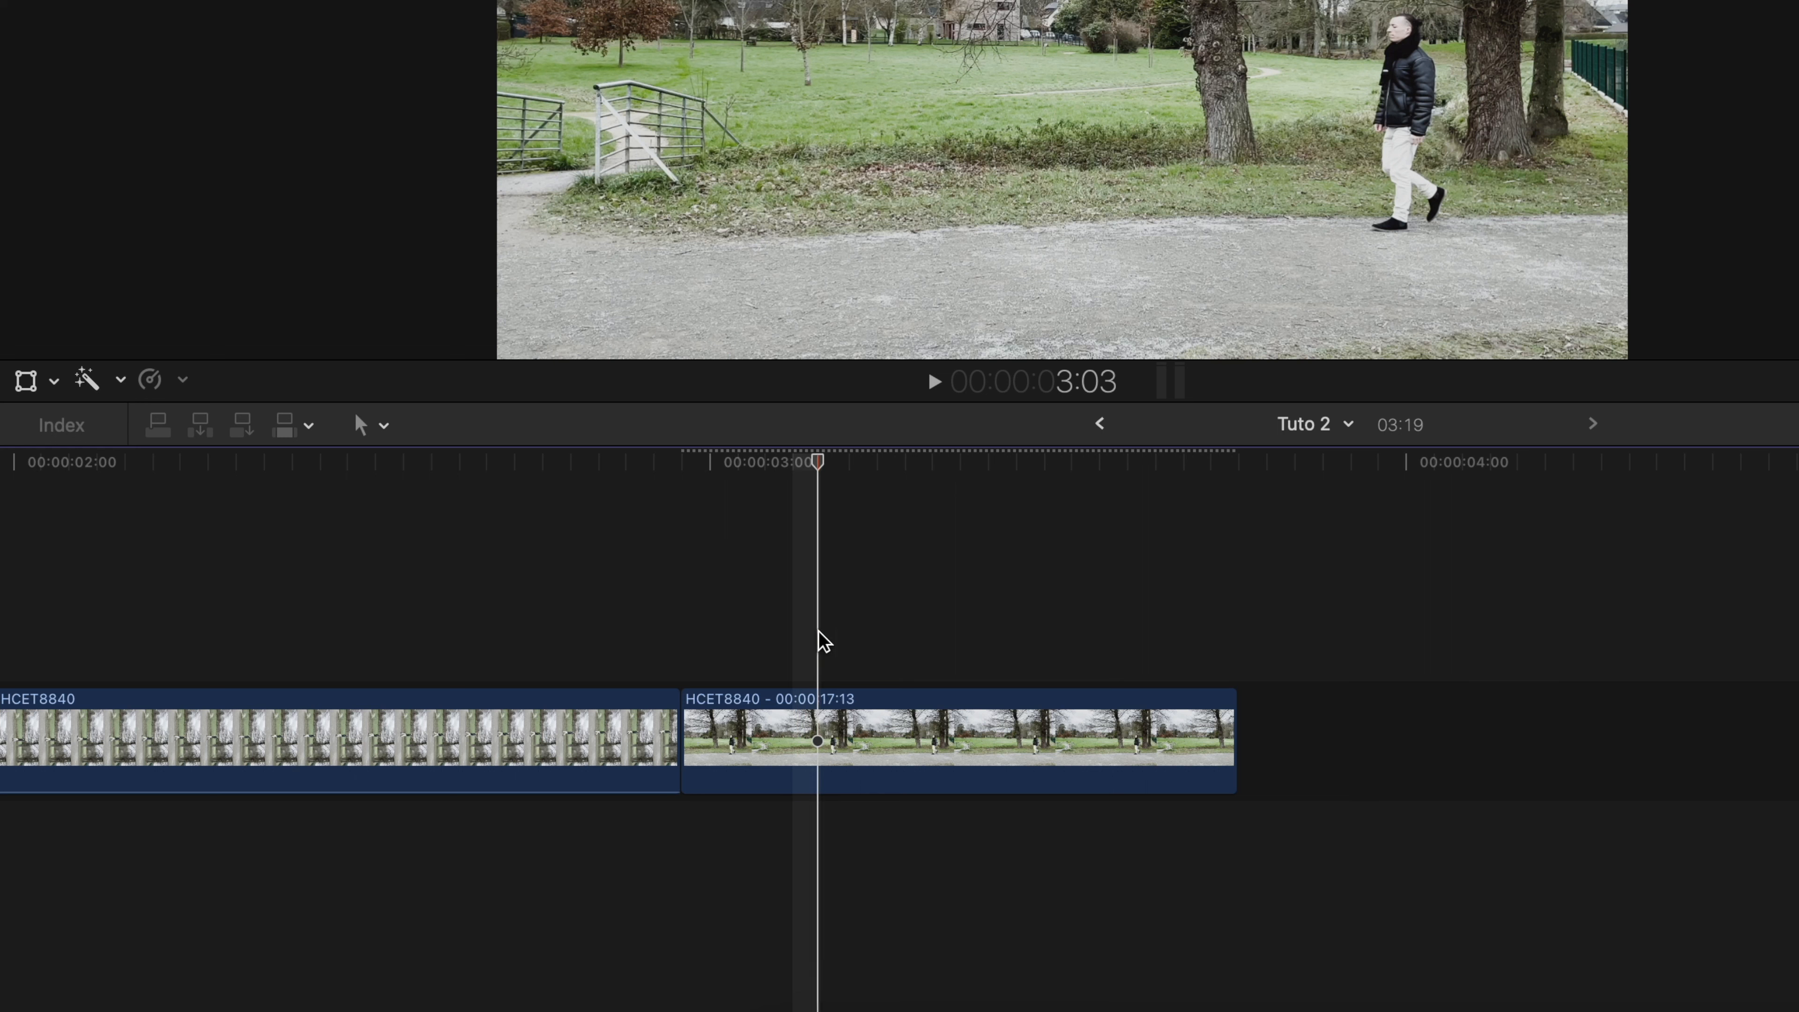
drag(1232, 710, 822, 711)
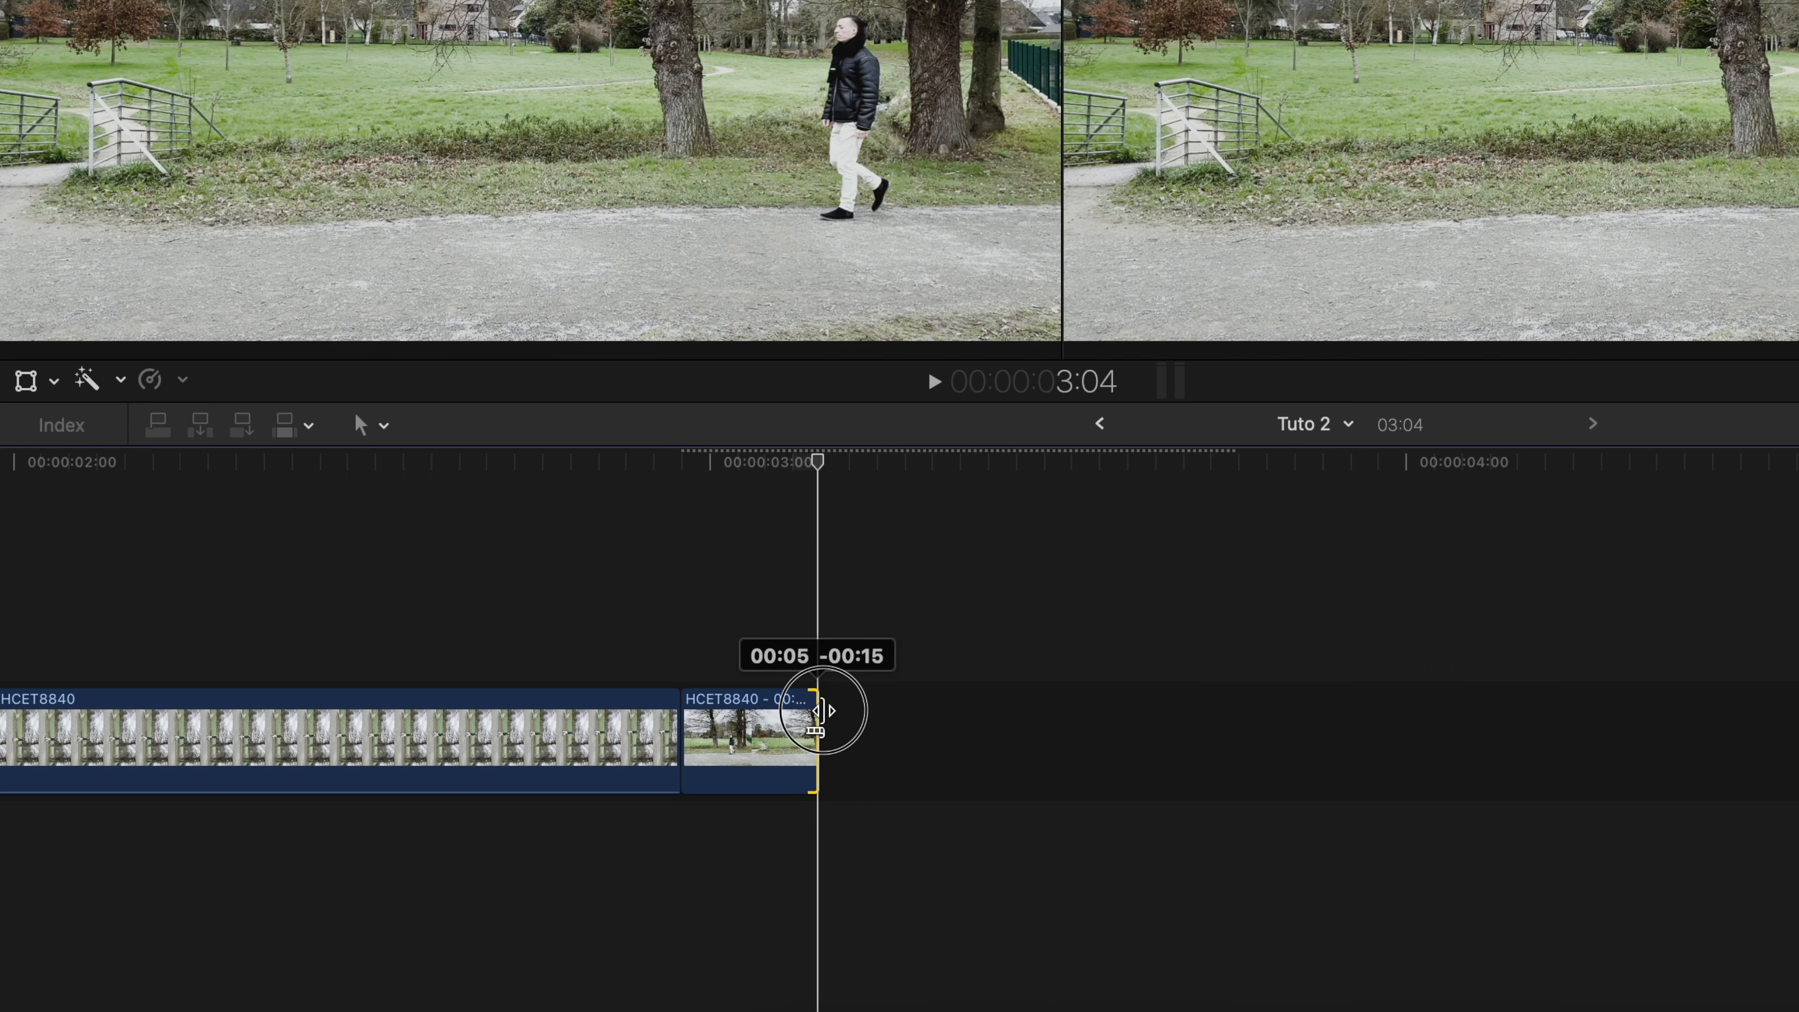
Step: Move the freeze frame above the short empty-scene clip, aligned with the start of the timeline
drag(1296, 705, 213, 584)
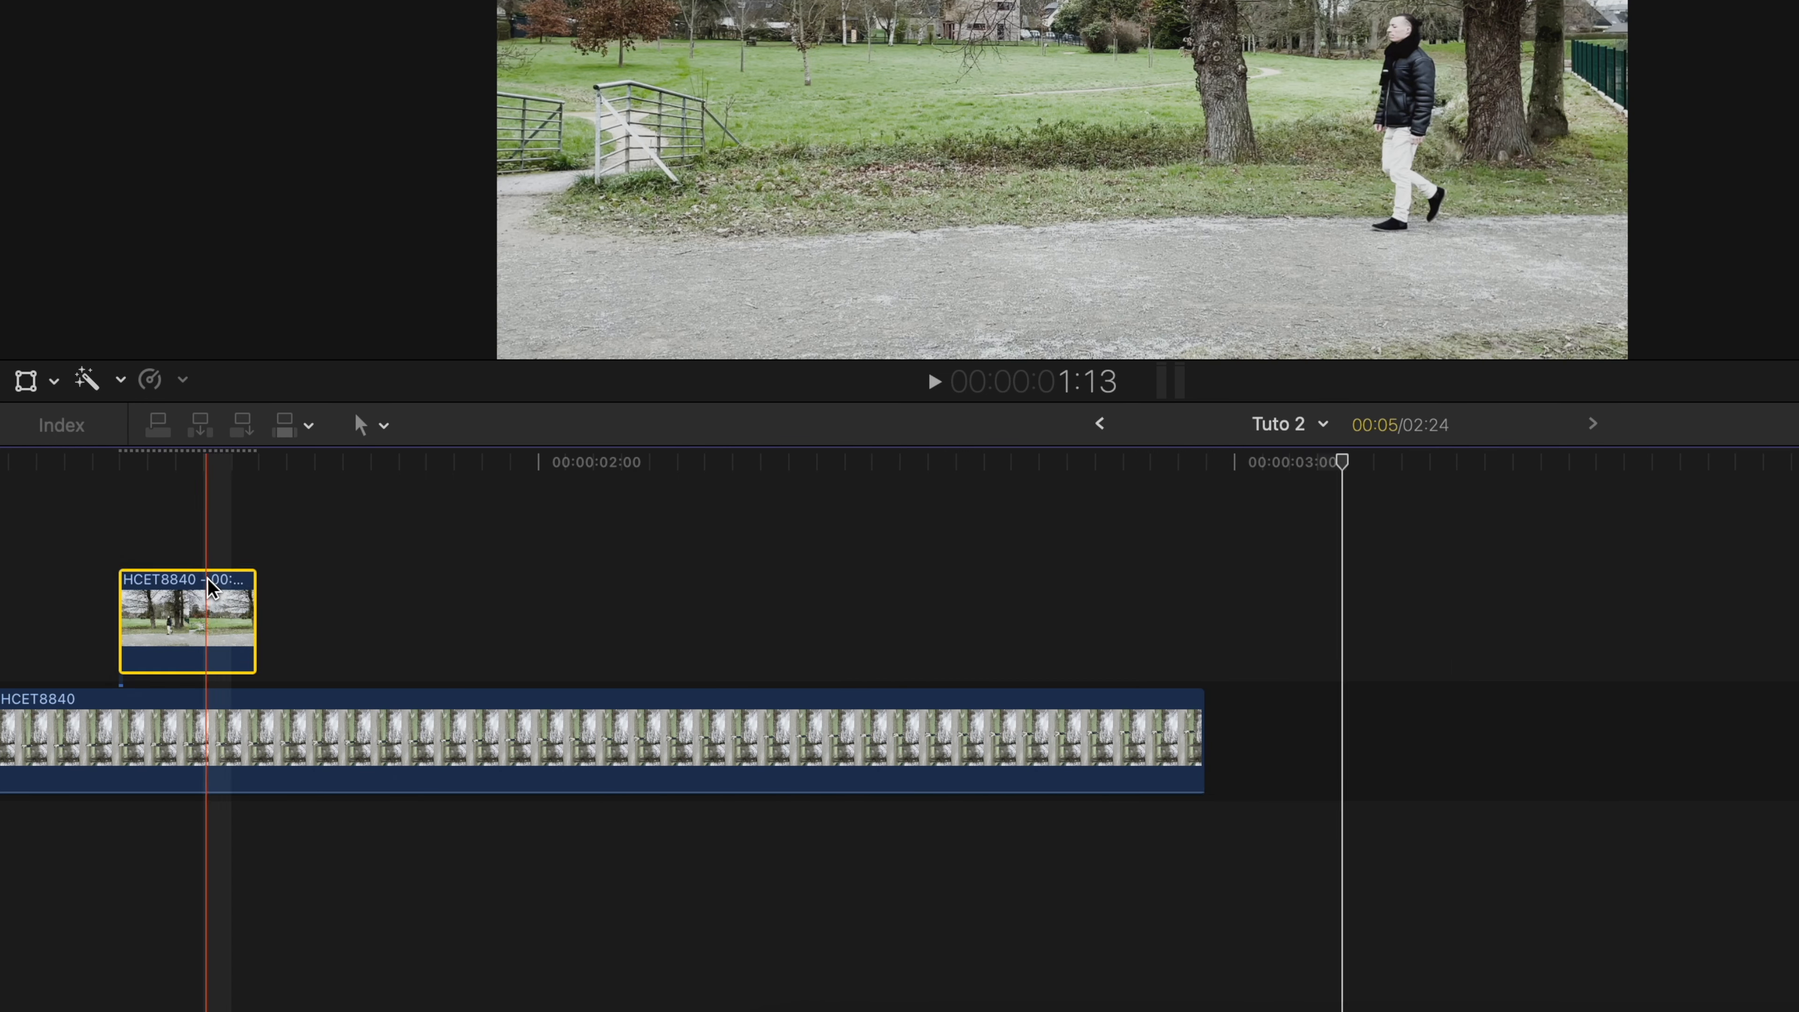
scroll(206, 582, left, 10)
drag(1107, 624, 131, 611)
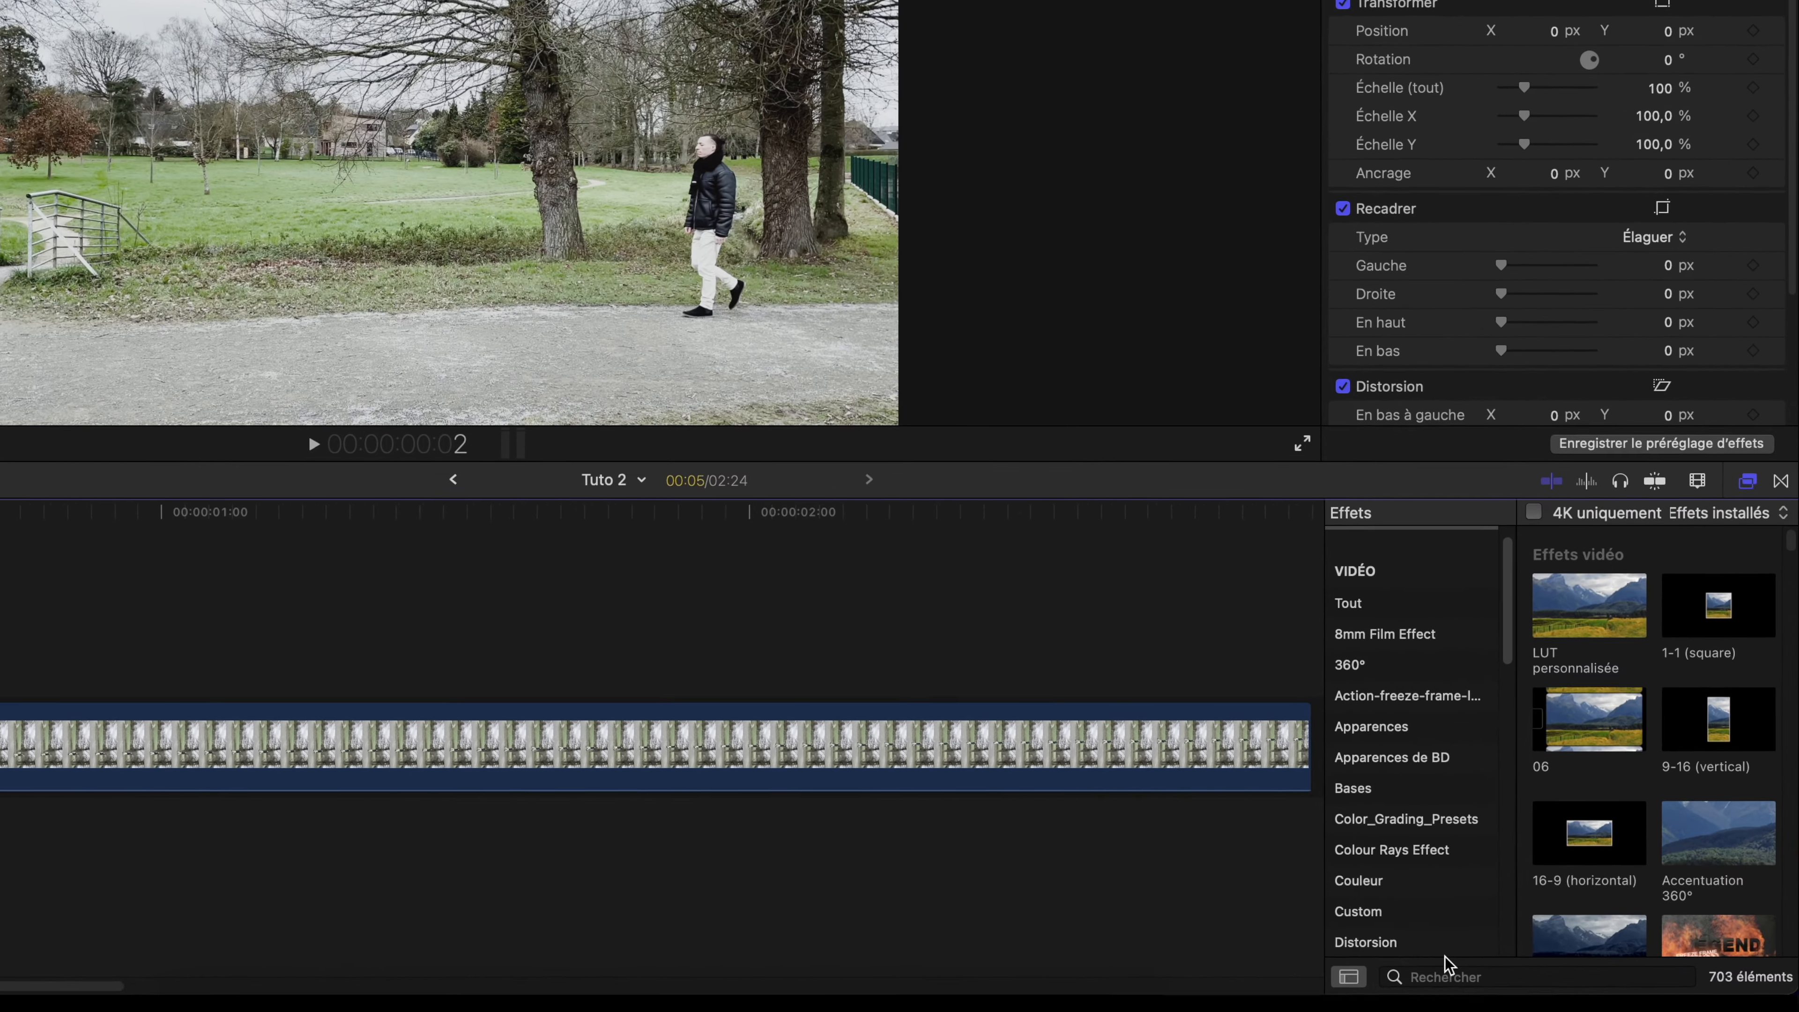
Step: Search the effects for "masque" and apply Masque de tracé to the freeze frame
click(1516, 963)
text(masque)
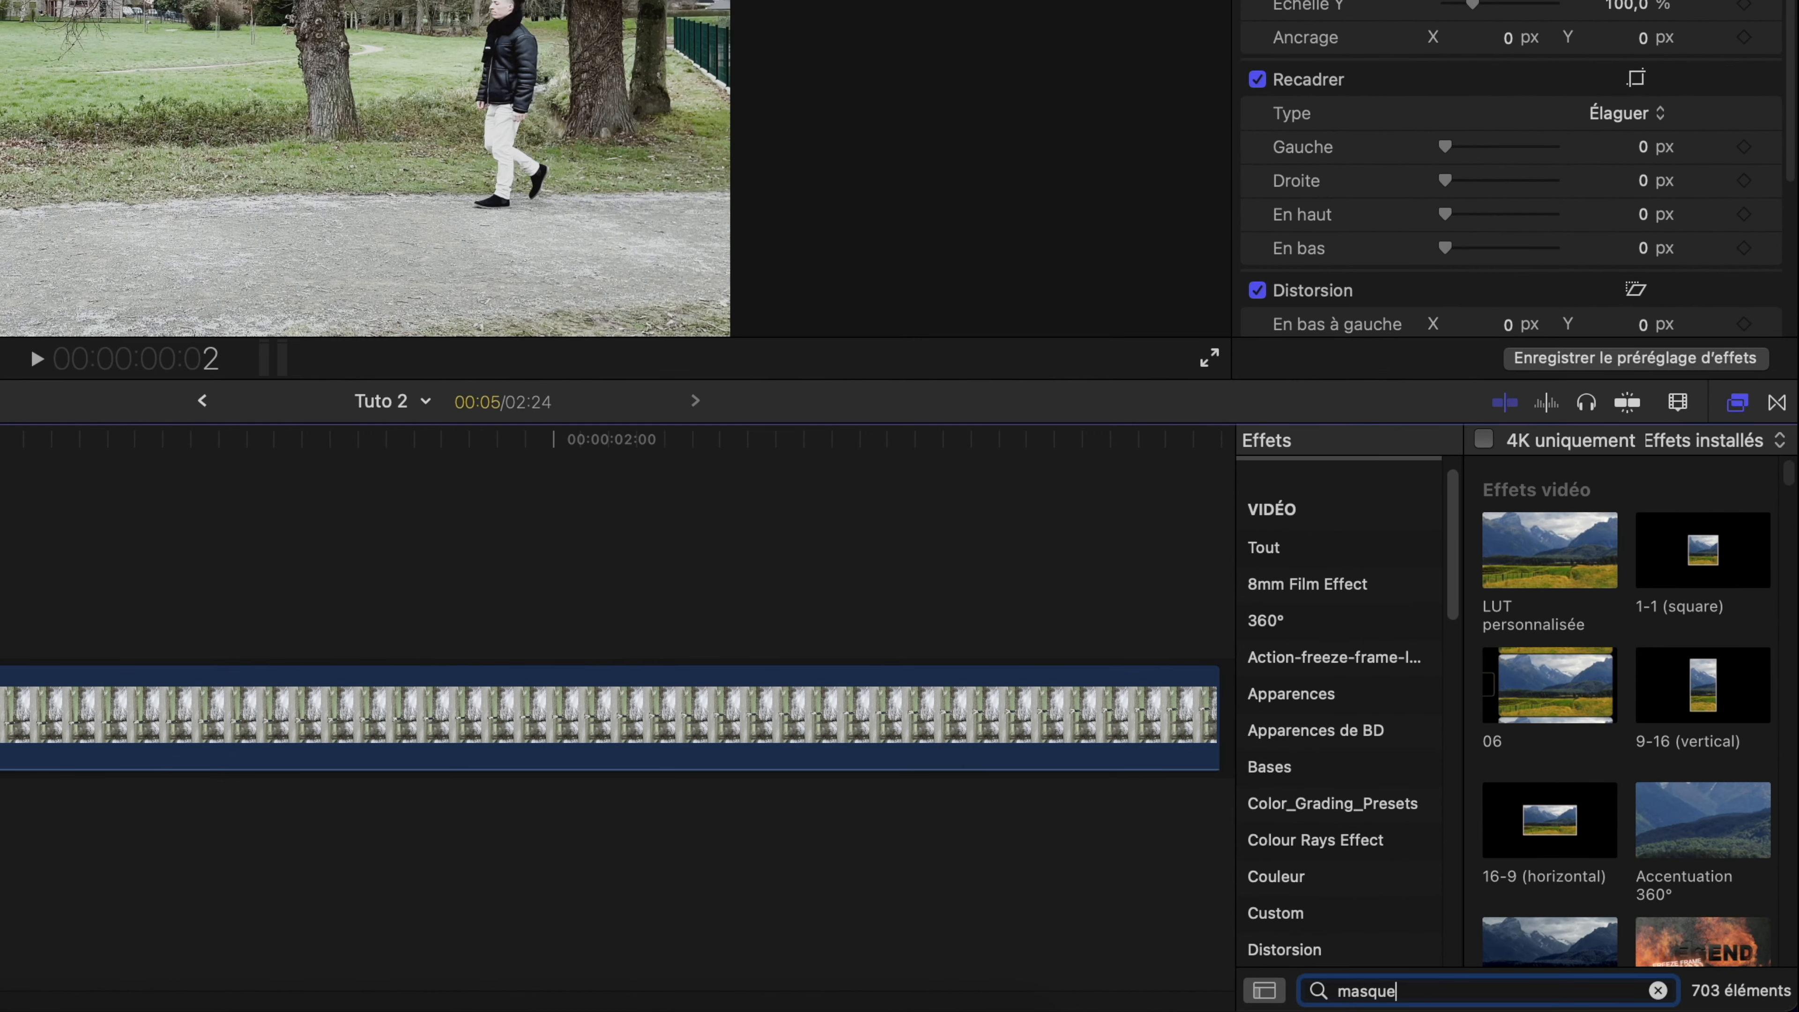
drag(1700, 664, 122, 597)
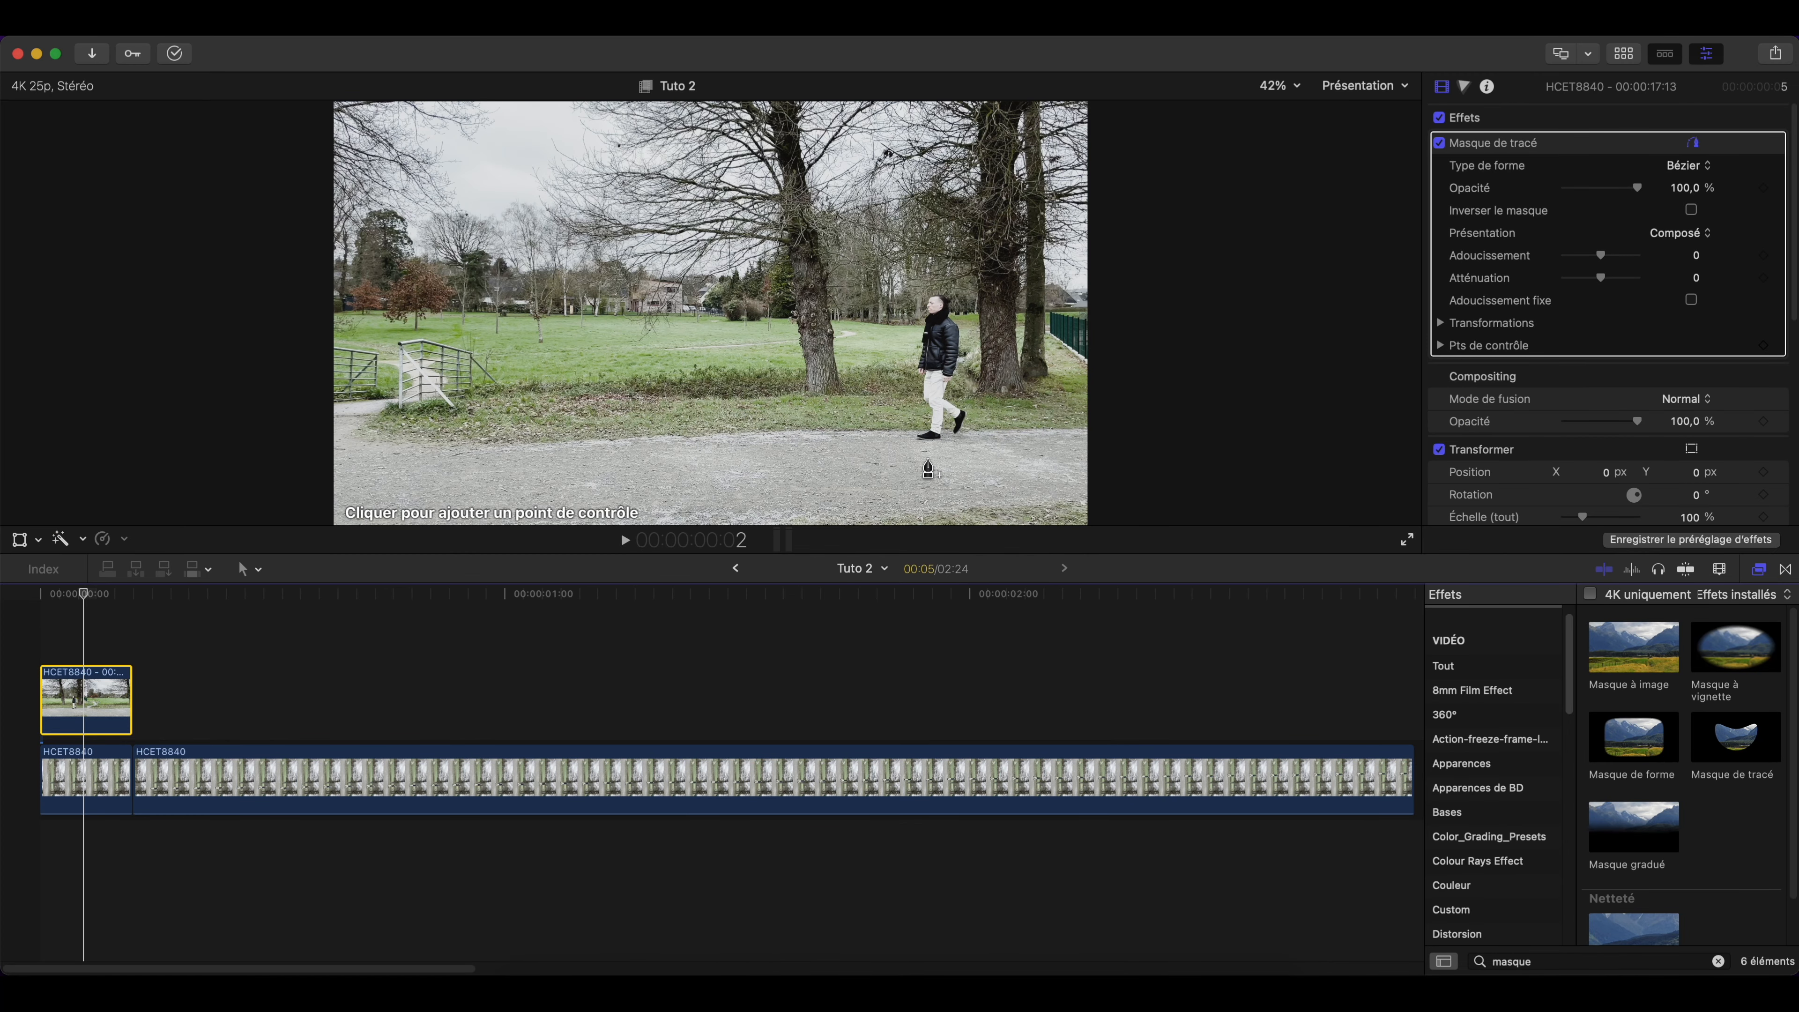
Step: Trace the mask from the sole of the man's front shoe up his leg, hand and chest to his scarf
click(1279, 86)
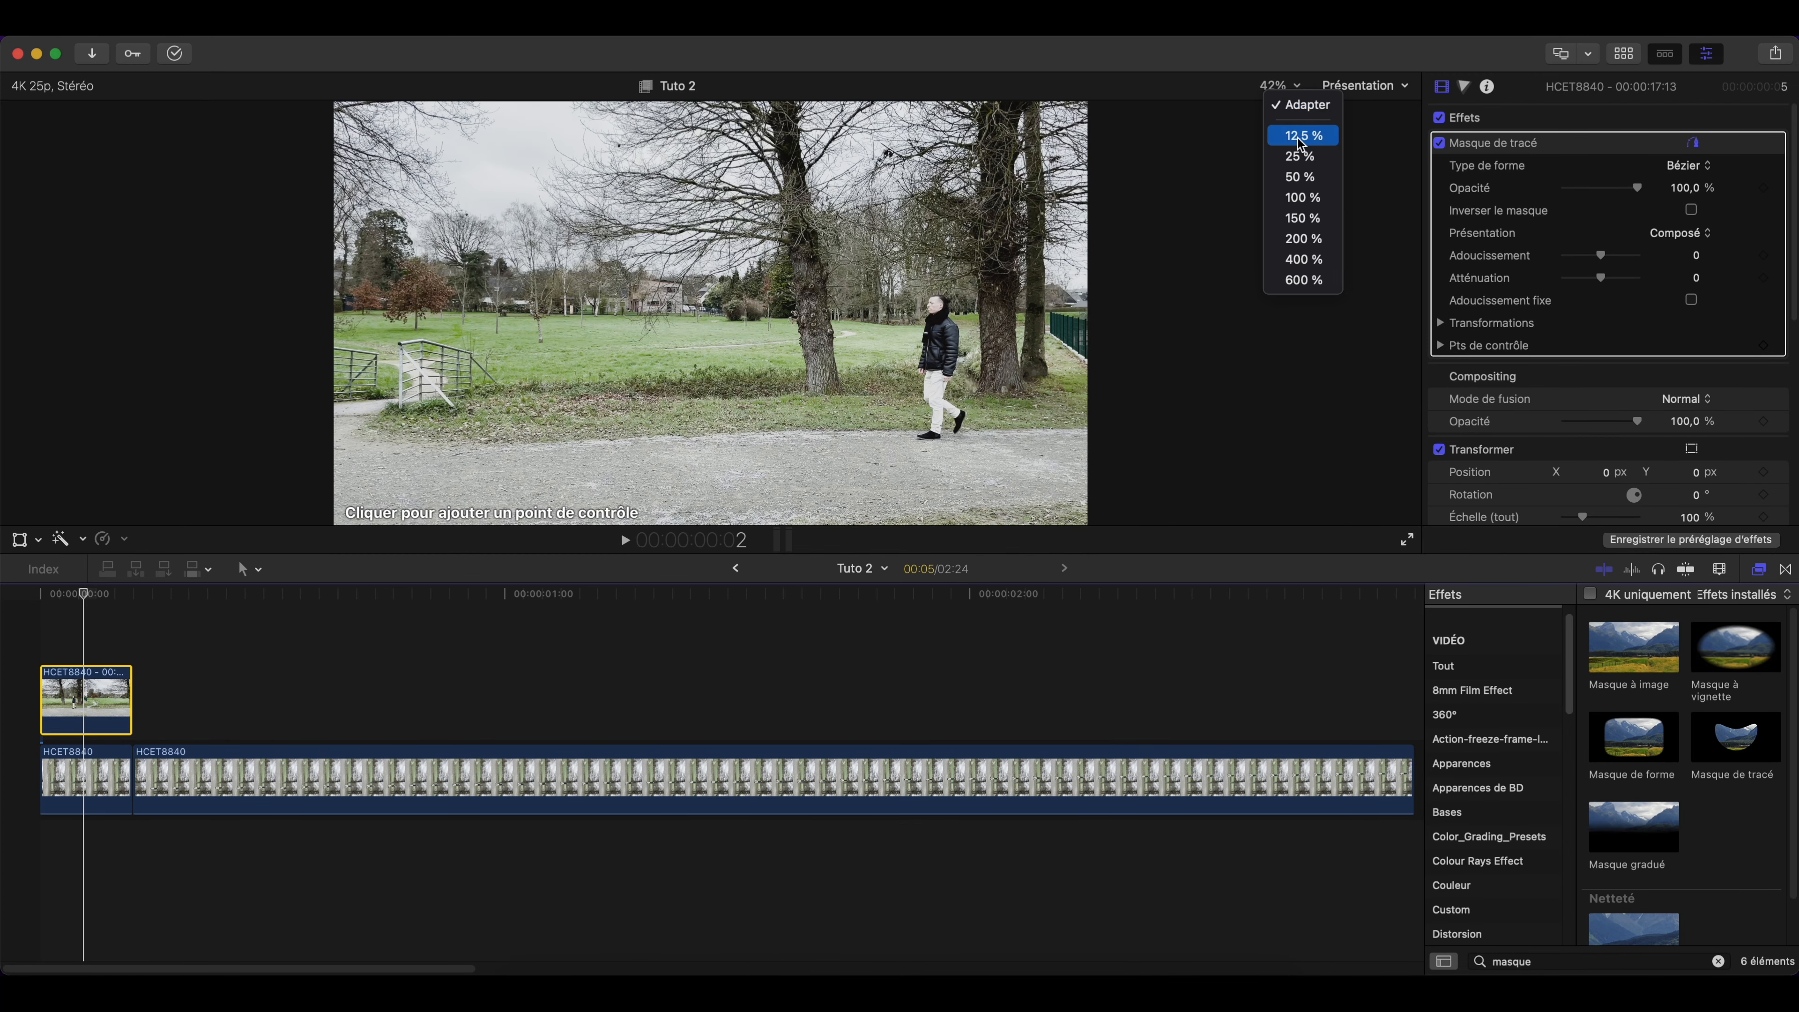
click(1302, 198)
drag(1388, 312, 1392, 315)
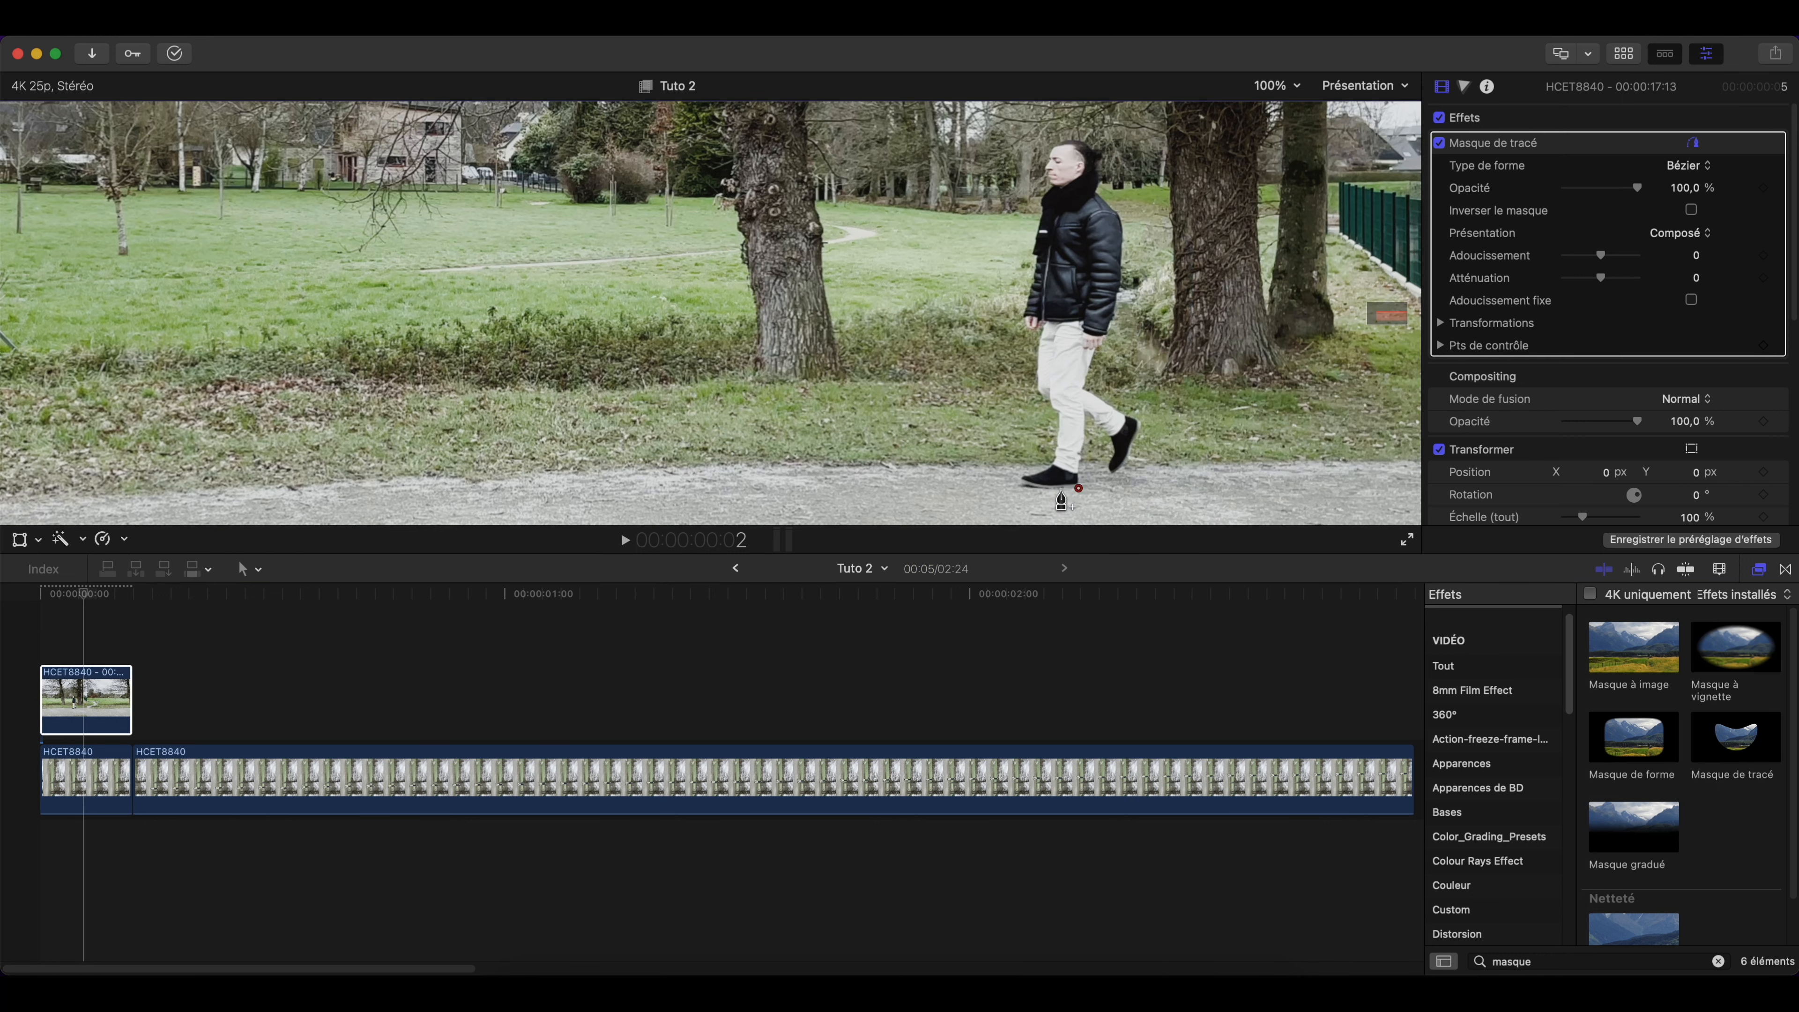
click(1278, 86)
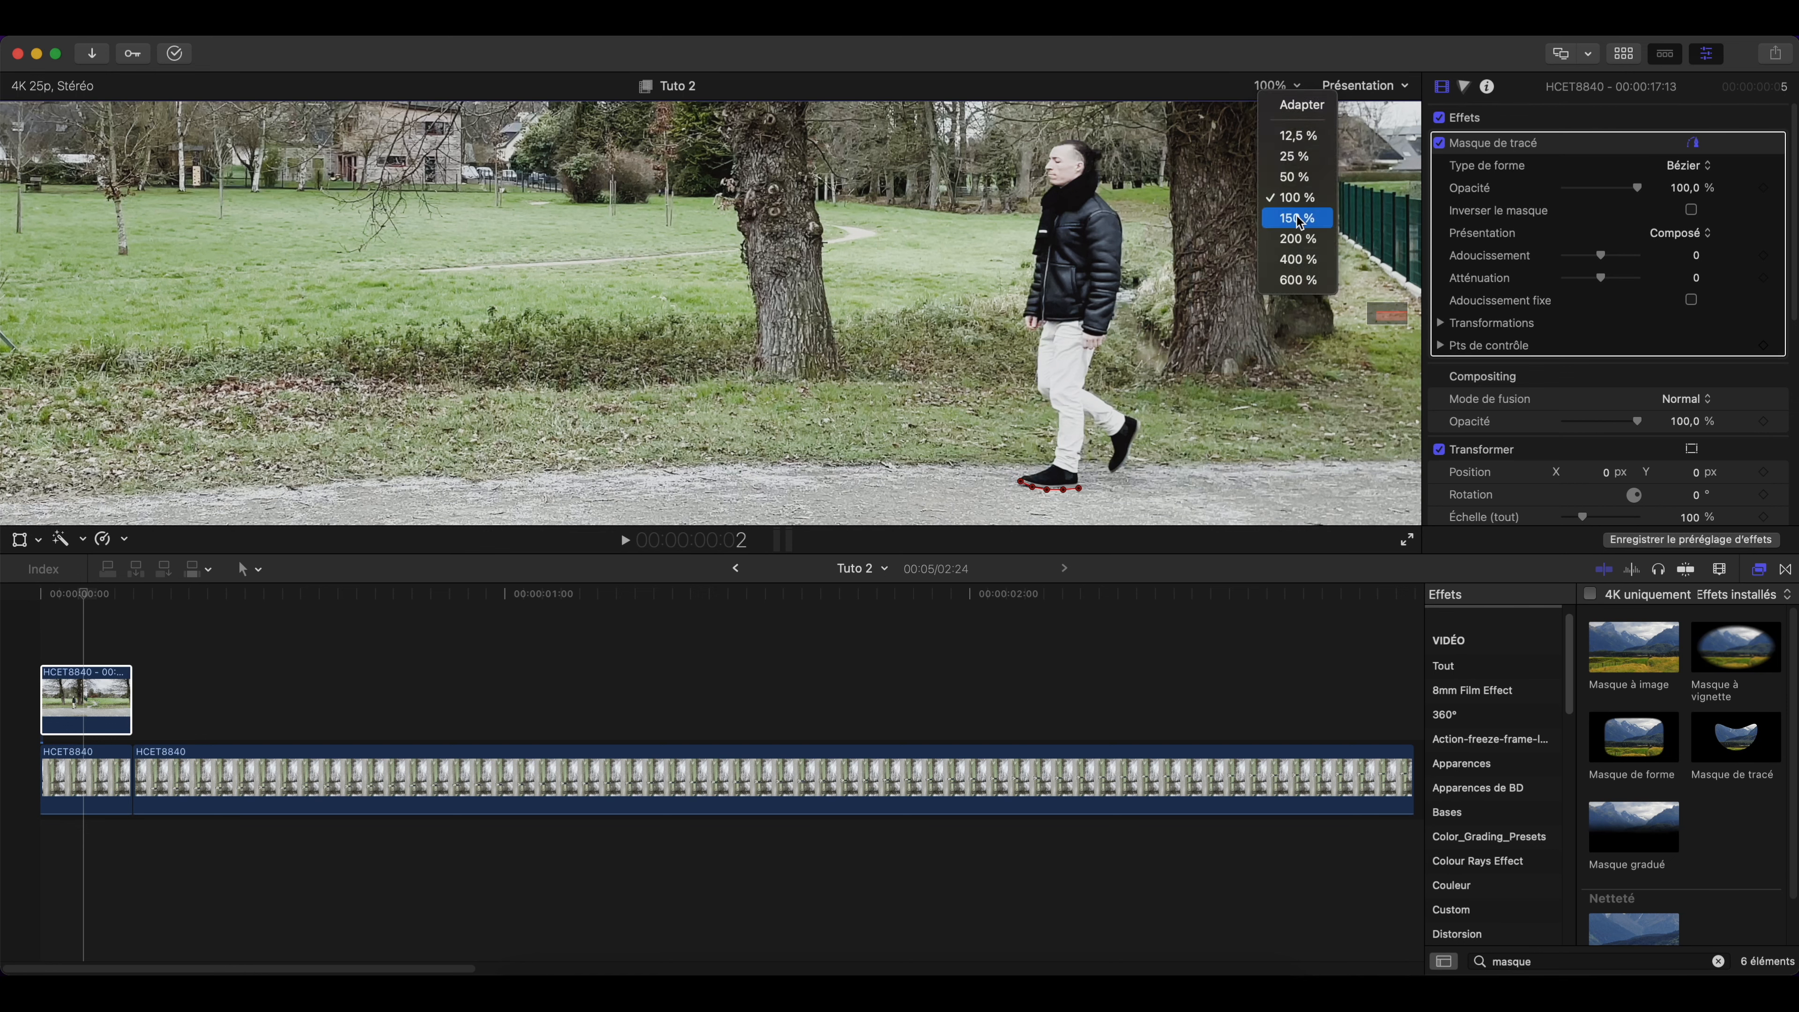
click(1302, 218)
click(865, 419)
click(866, 394)
click(863, 381)
click(852, 367)
click(838, 355)
click(833, 325)
click(836, 286)
click(839, 262)
click(835, 151)
click(823, 149)
drag(1396, 317, 1396, 313)
click(832, 406)
click(837, 383)
click(840, 365)
click(838, 349)
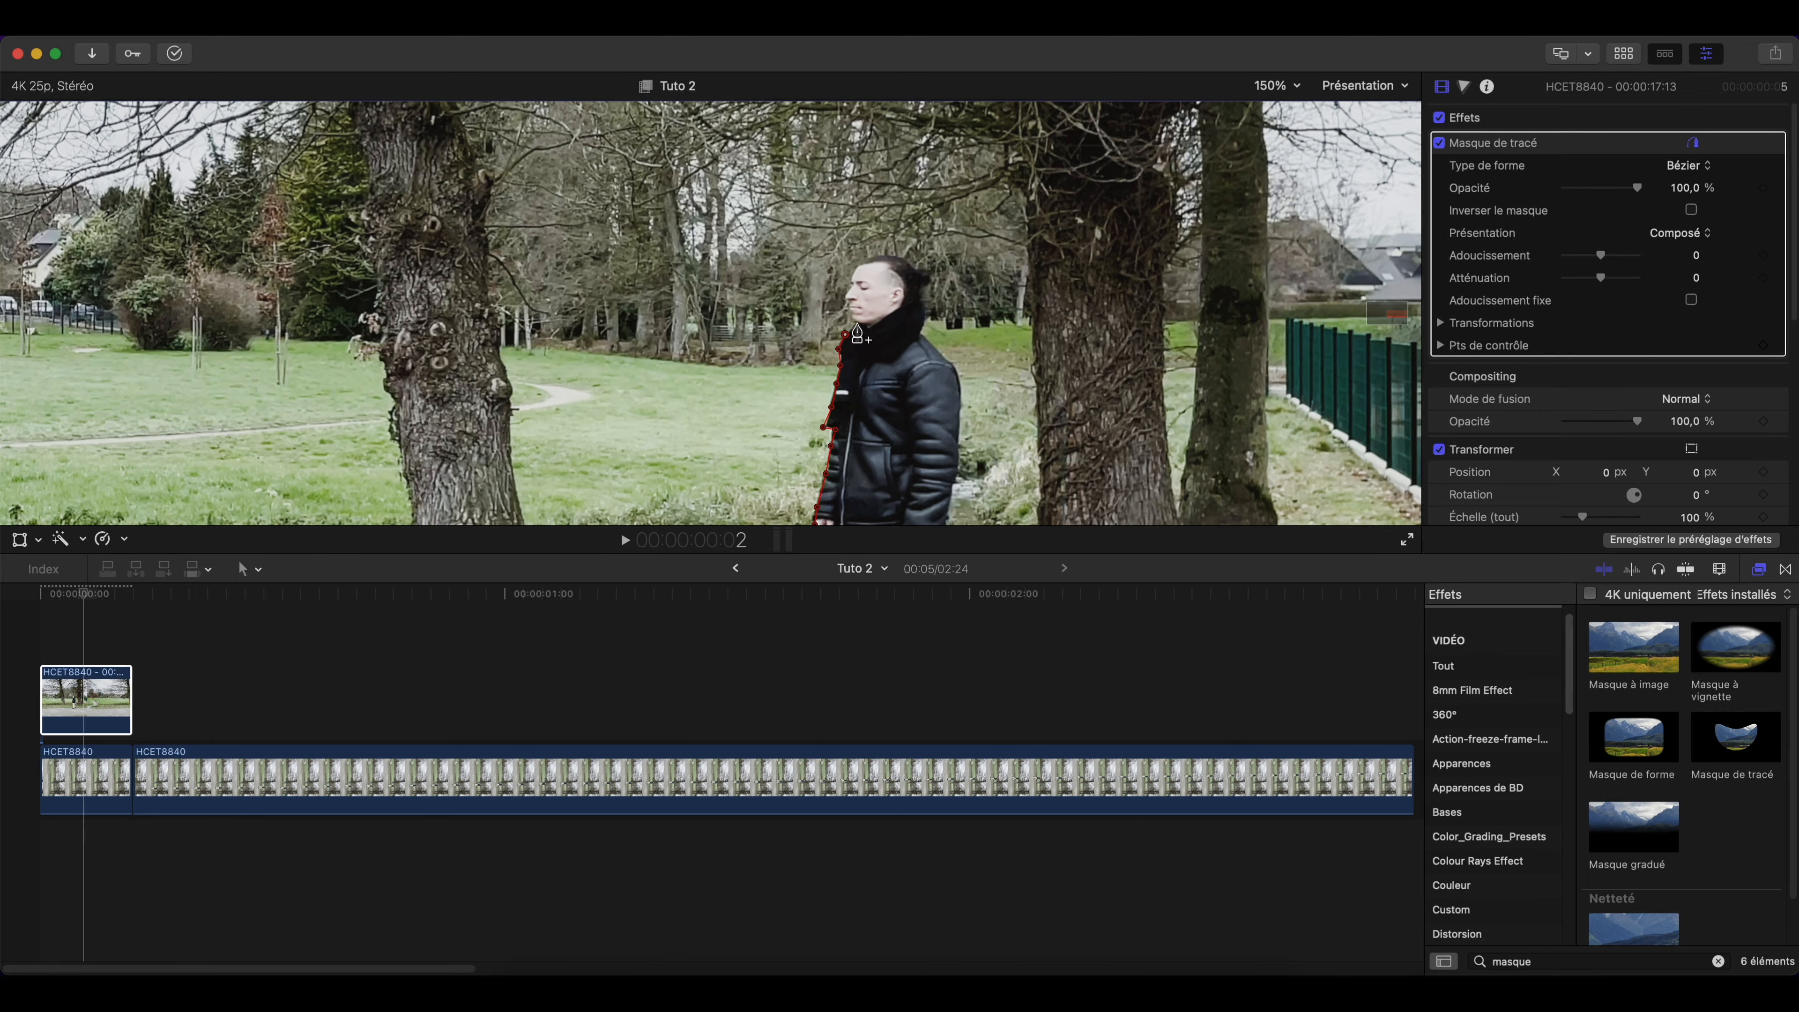
Step: Continue the mask outline around the man's face, hair and neck and over his back shoulder
click(853, 285)
click(855, 274)
click(862, 263)
click(877, 257)
click(897, 255)
click(909, 261)
click(923, 292)
click(925, 308)
click(925, 324)
click(923, 335)
click(938, 349)
click(948, 361)
click(959, 375)
click(962, 394)
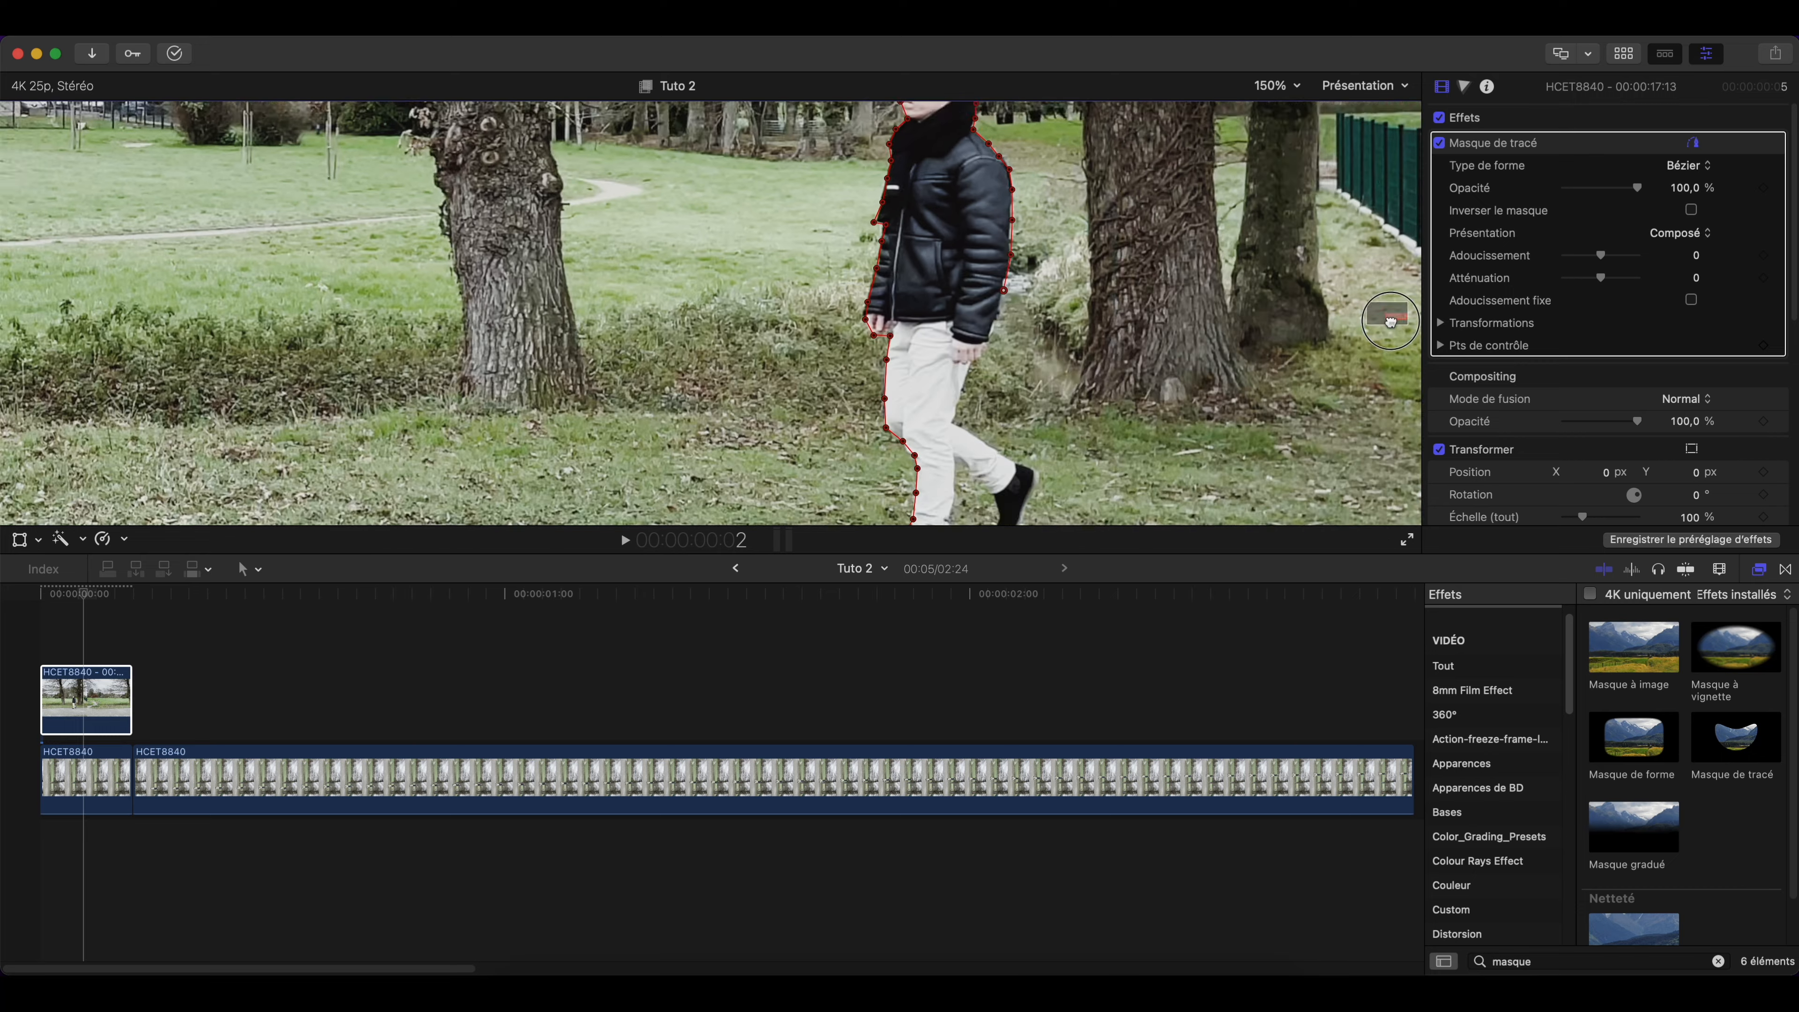
Step: Trace the mask down the man's back and around his rear leg and shoe, closing it at the front shoe's heel
scroll(997, 249, down, 3)
click(973, 270)
click(962, 300)
click(953, 318)
click(980, 333)
click(1013, 355)
click(1039, 369)
click(1037, 385)
click(1029, 399)
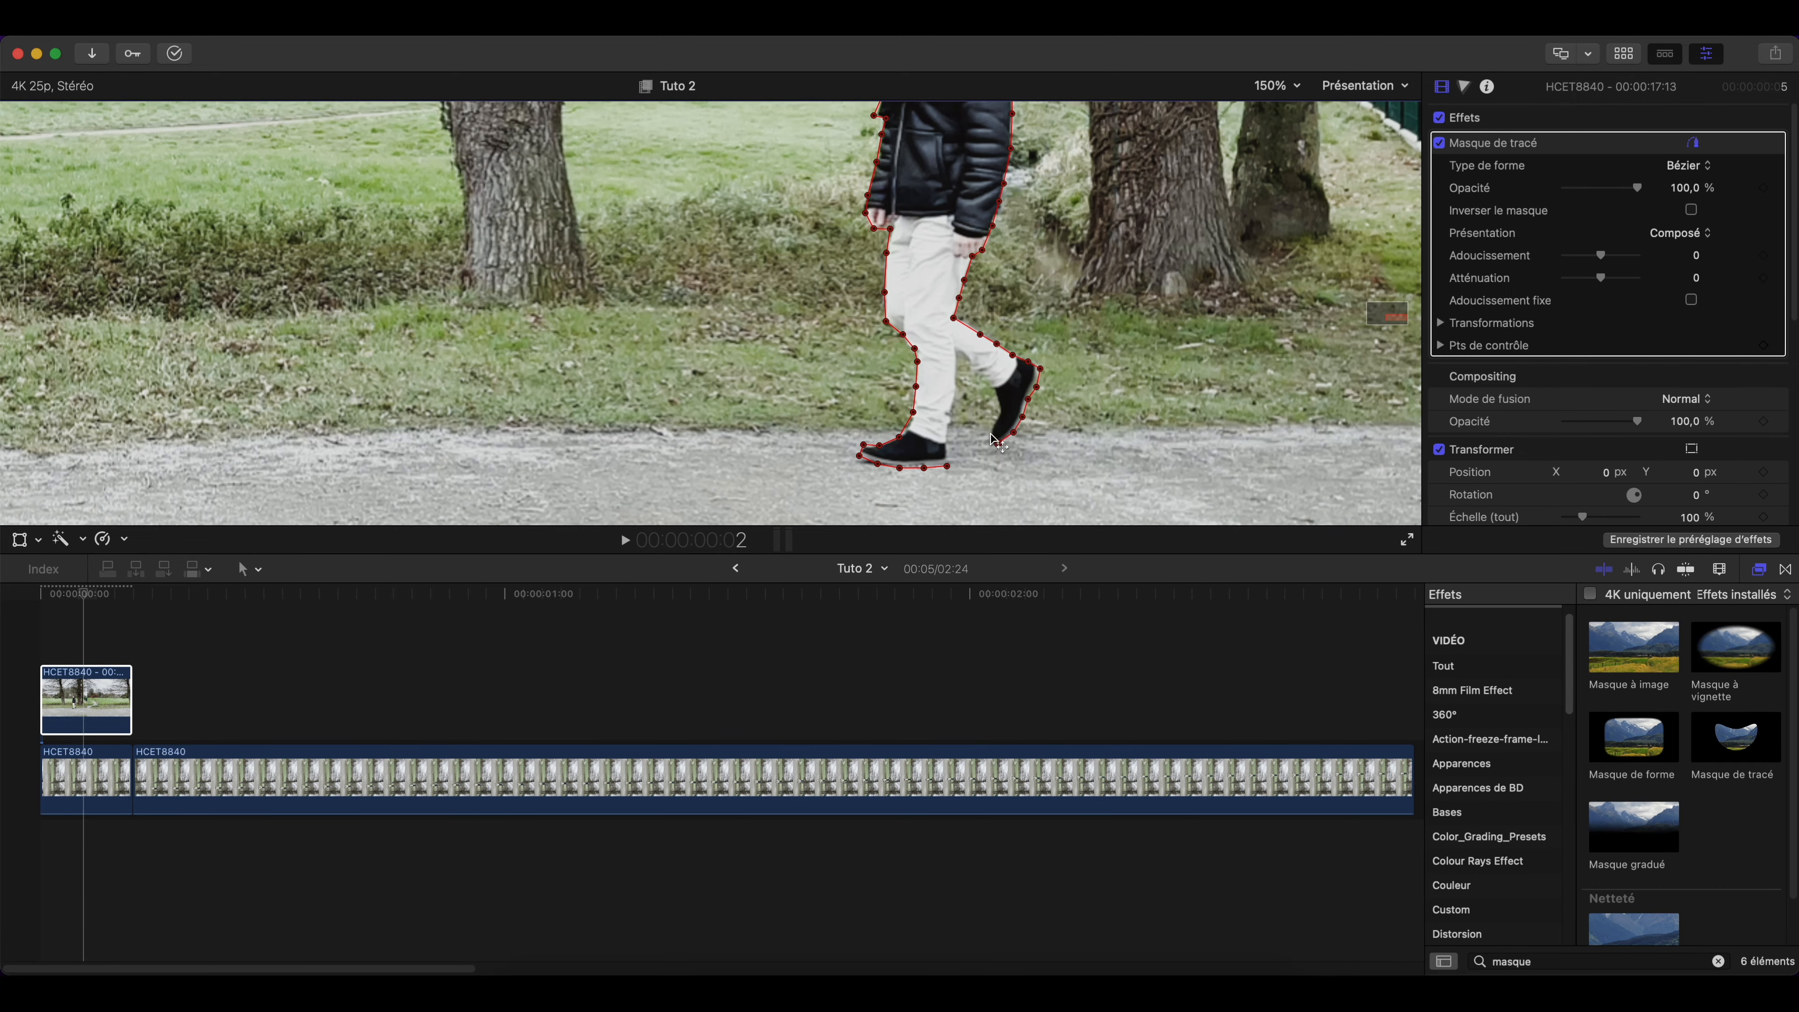
click(995, 391)
click(981, 379)
click(970, 367)
click(956, 360)
click(953, 384)
click(949, 406)
click(946, 424)
click(945, 439)
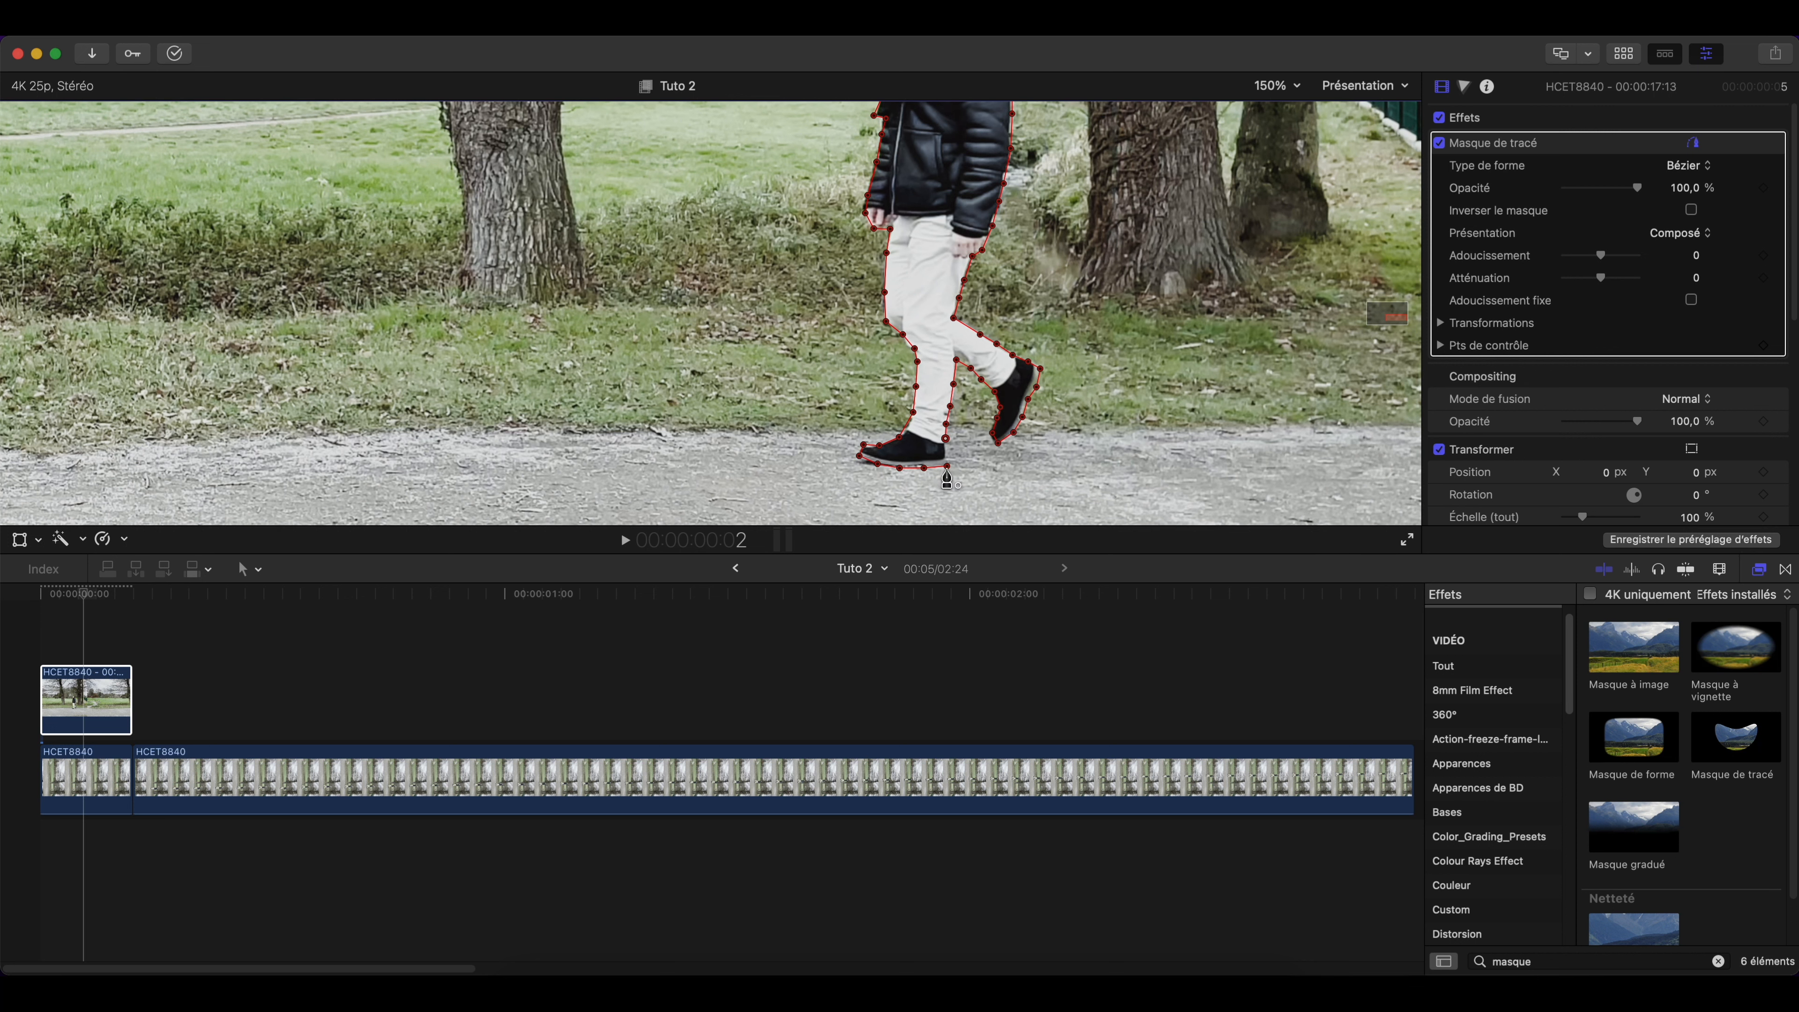
click(947, 467)
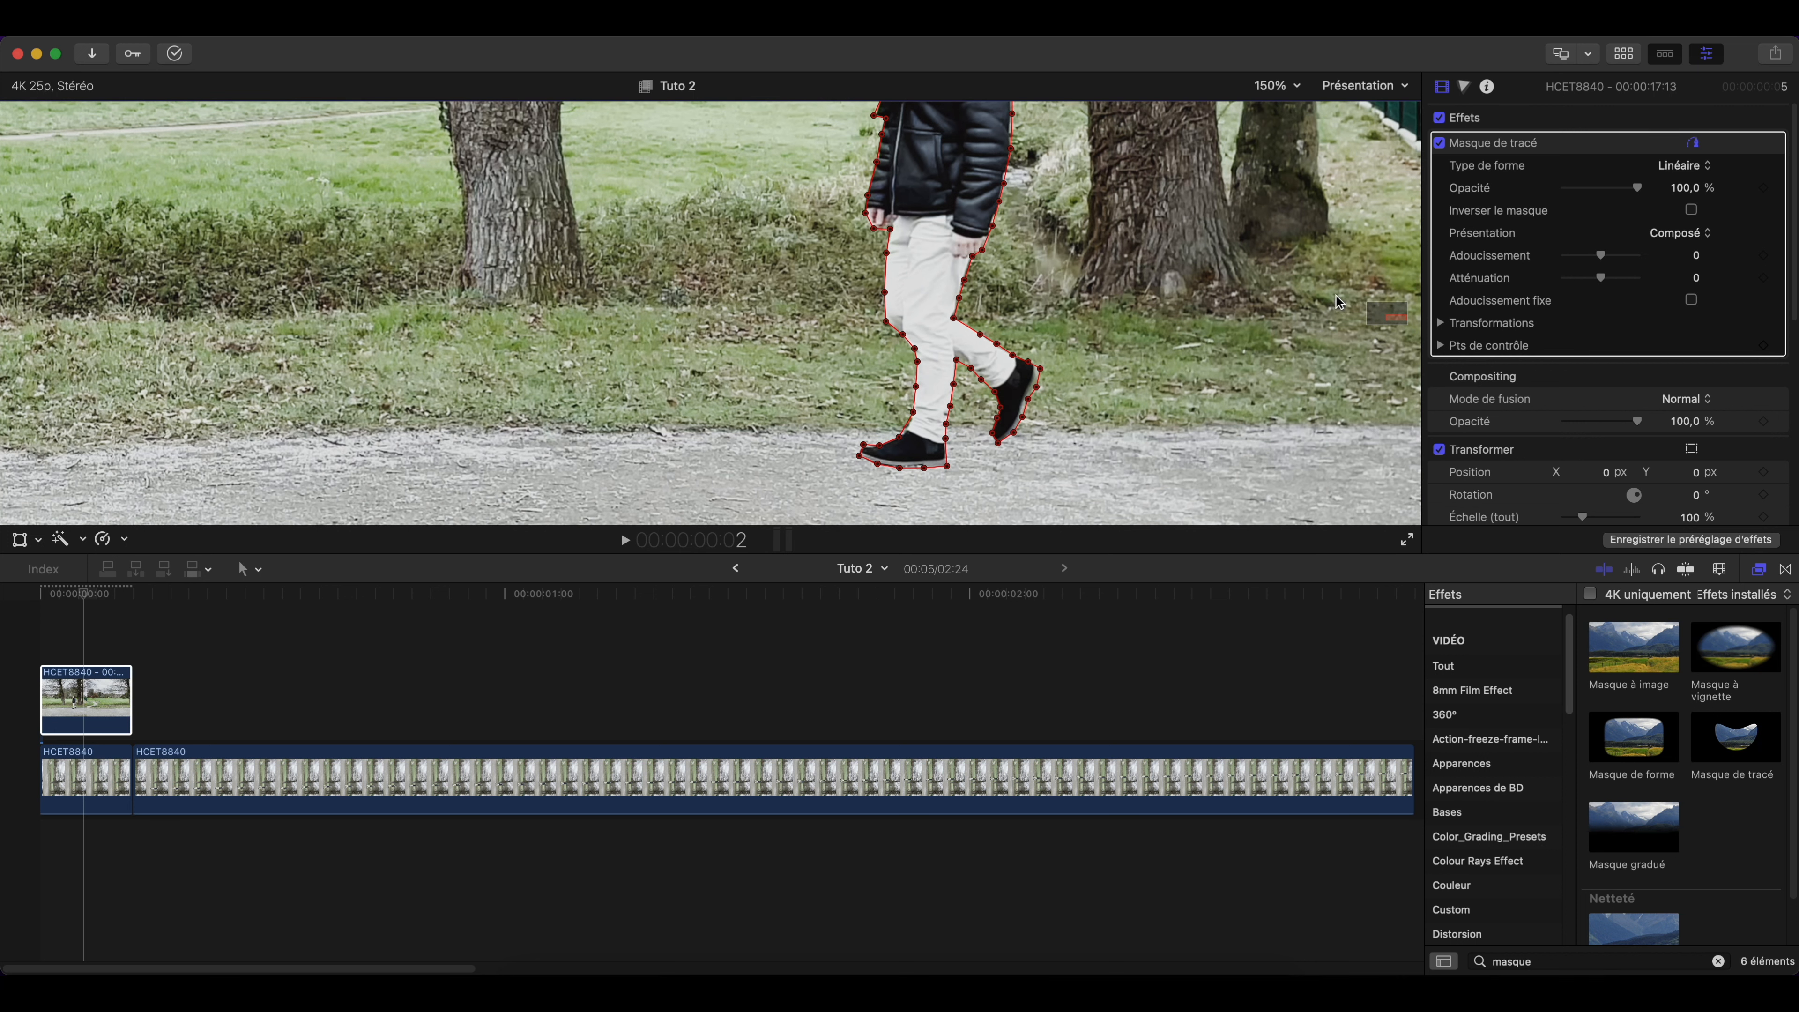
Step: Keyframe the freeze frame's Position at the first frame, raising its Y value until the man is above the picture
scroll(1296, 142, up, 5)
click(1277, 86)
click(1302, 105)
click(61, 593)
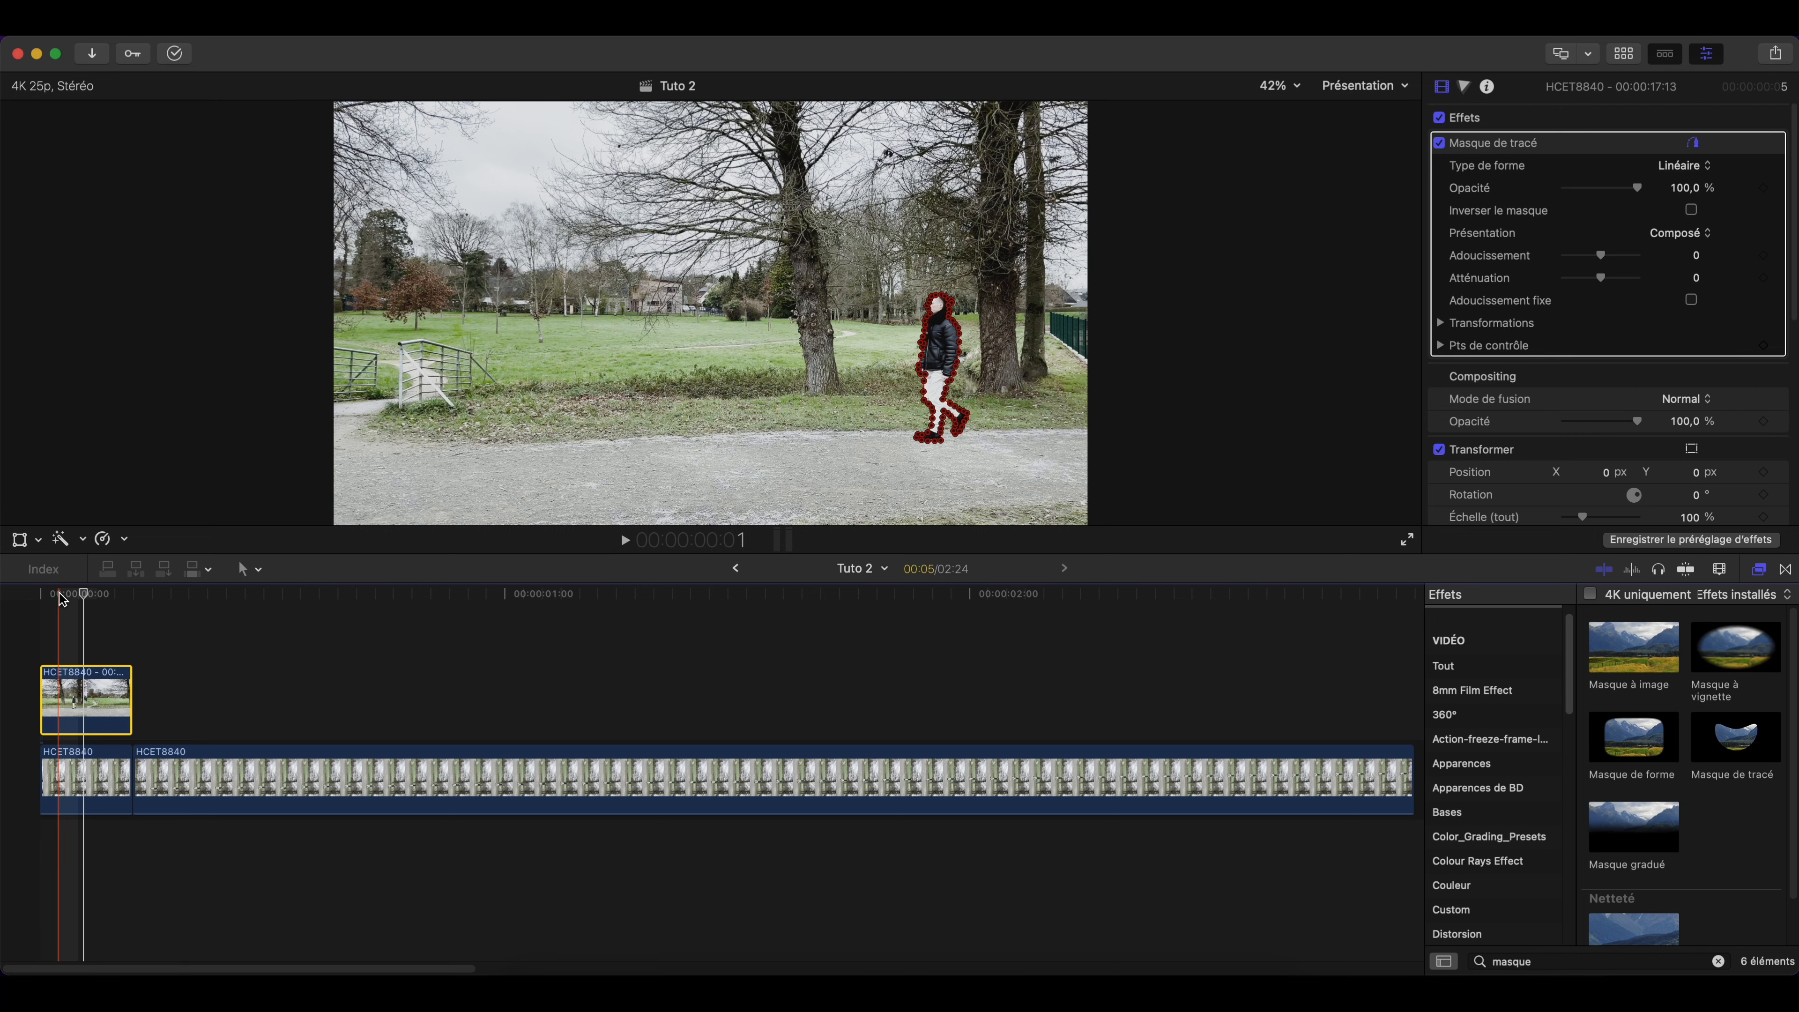
click(57, 597)
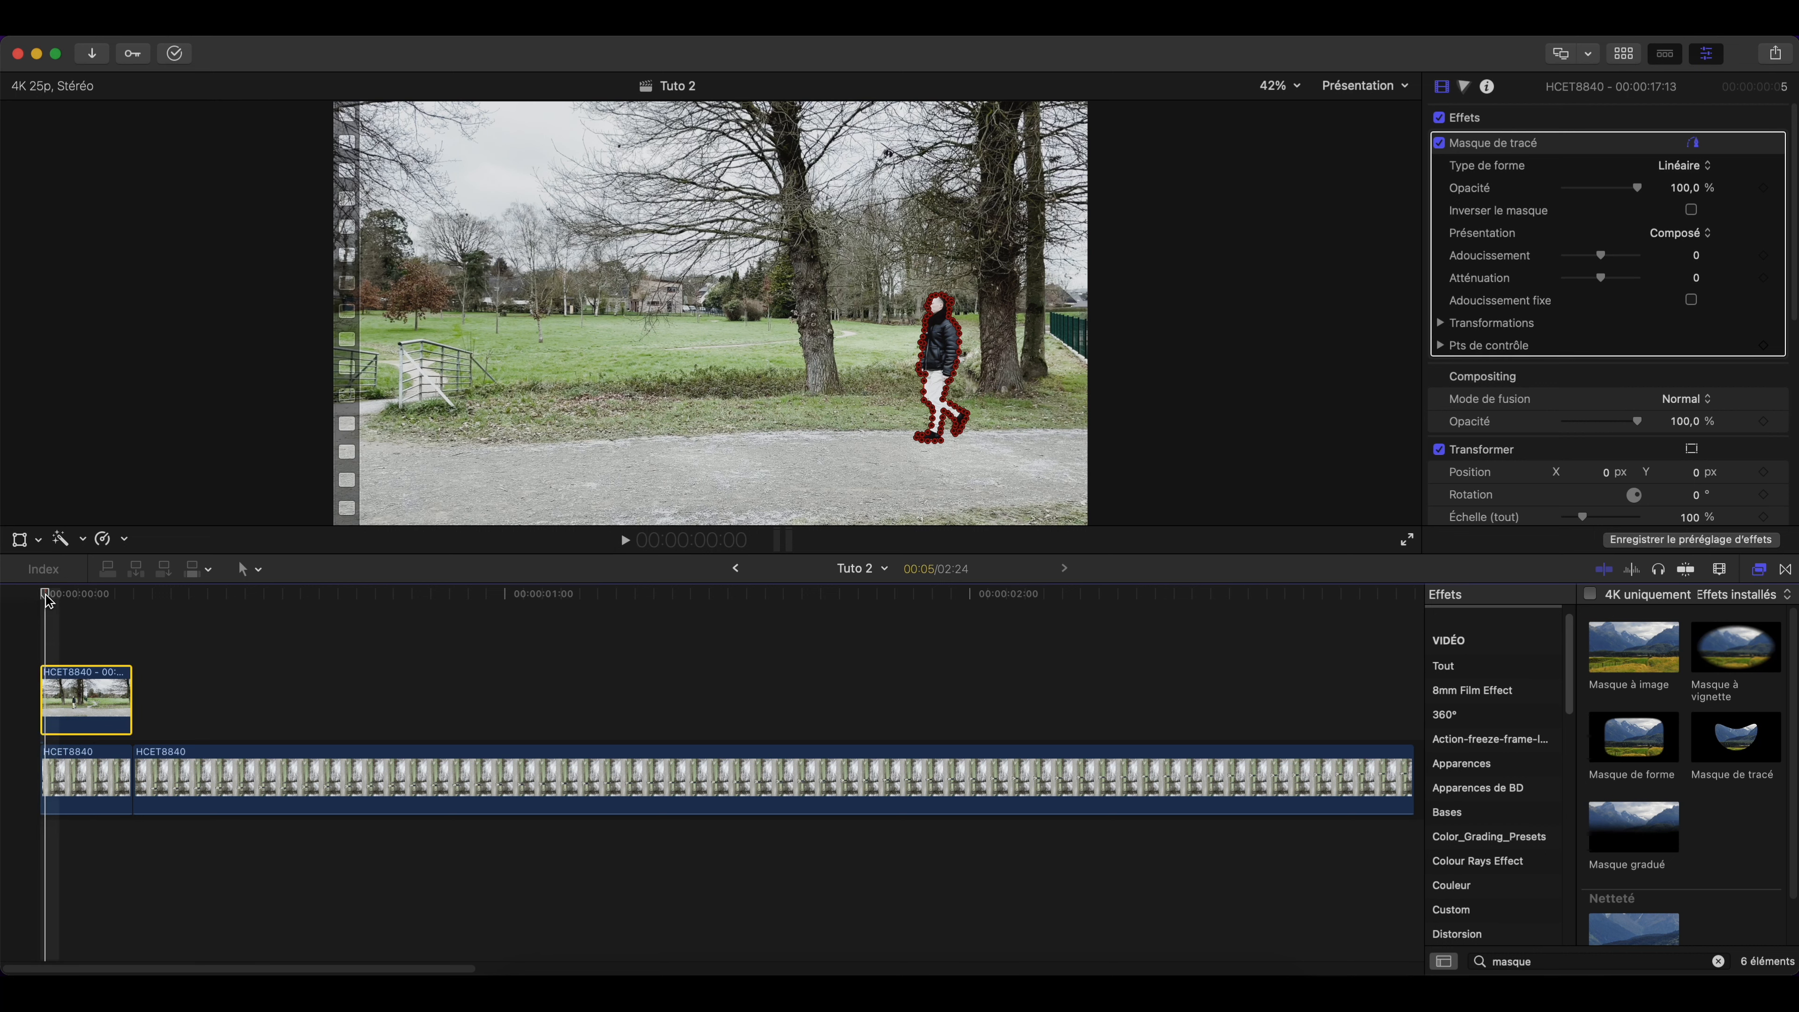
click(45, 596)
click(45, 595)
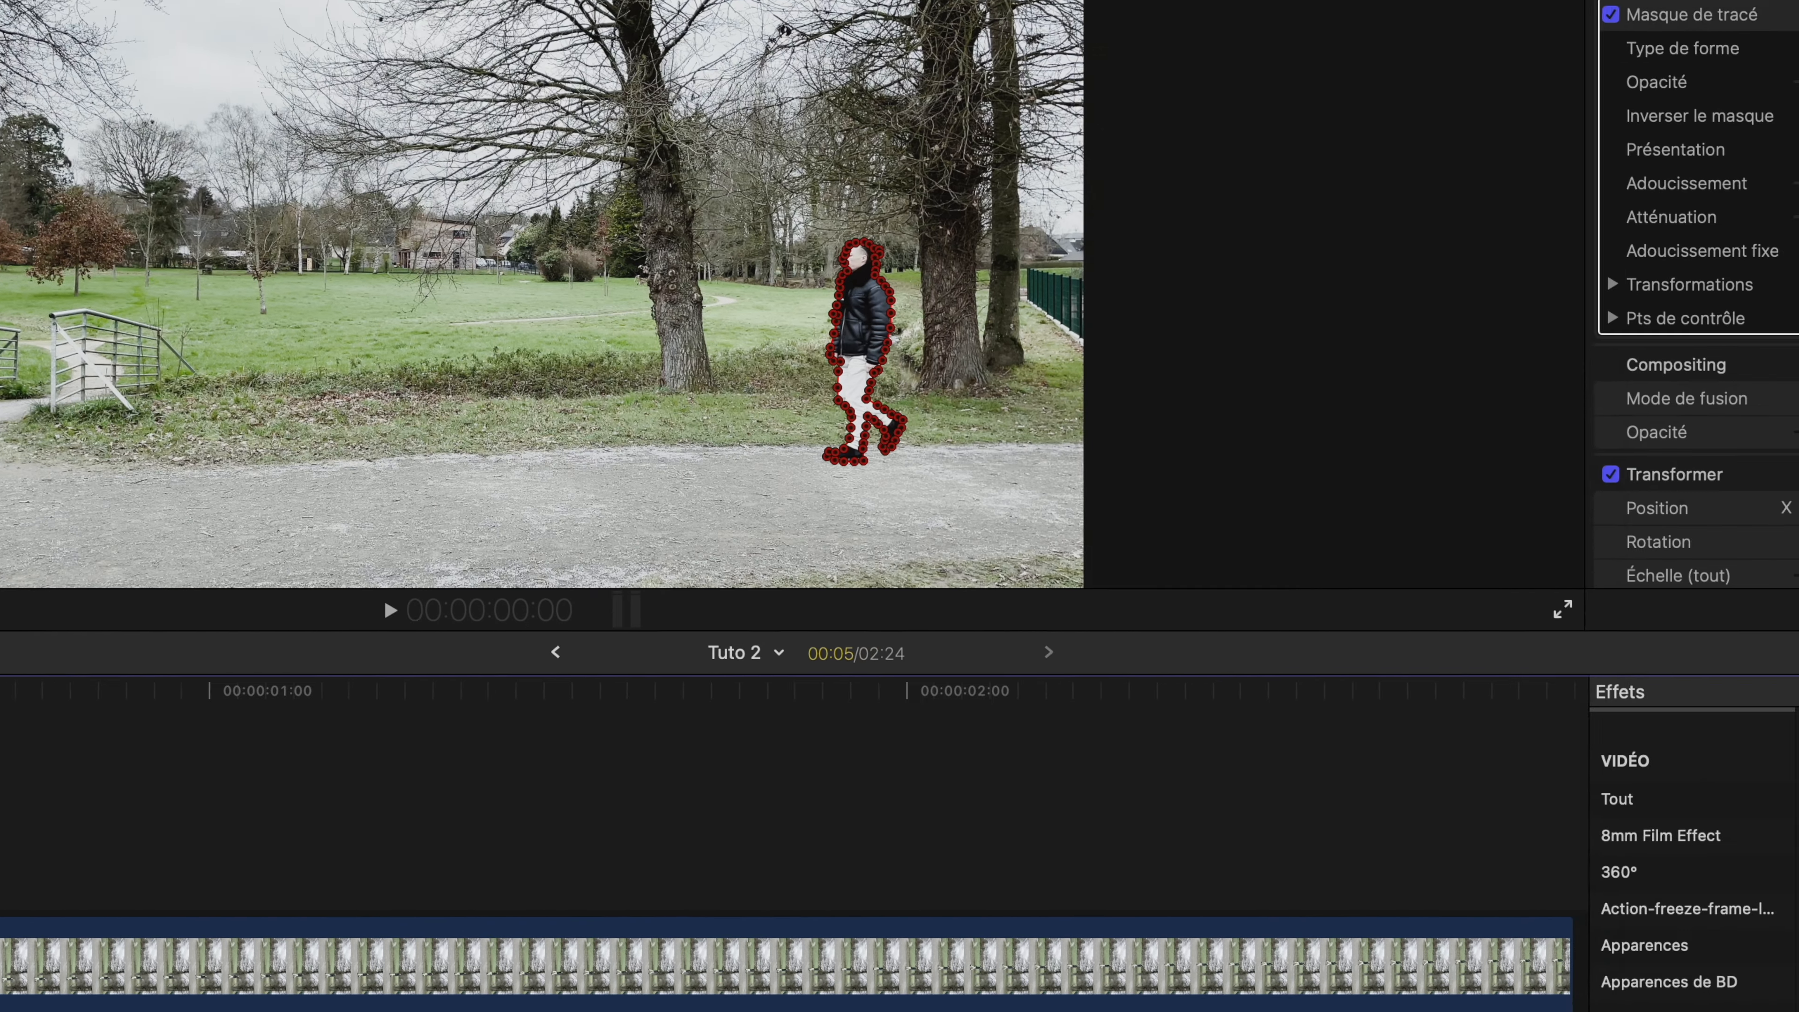
scroll(1551, 584, down, 4)
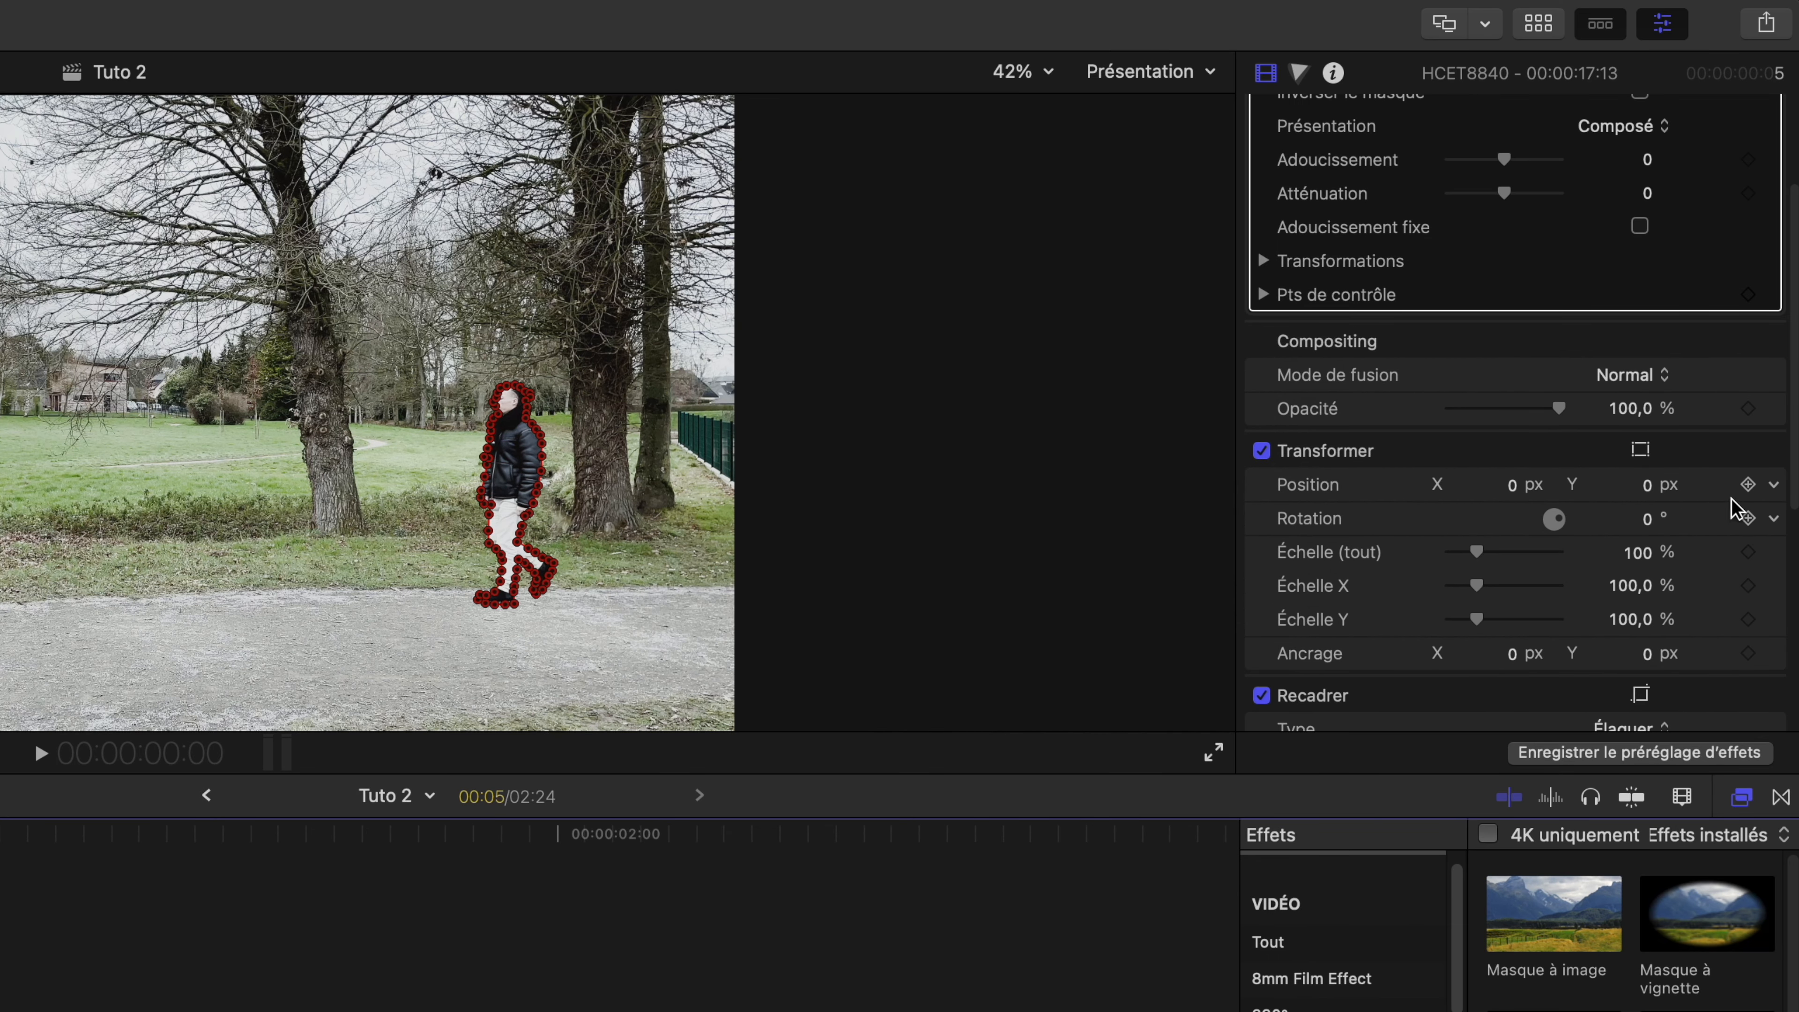
click(1645, 456)
drag(1646, 485, 1646, 212)
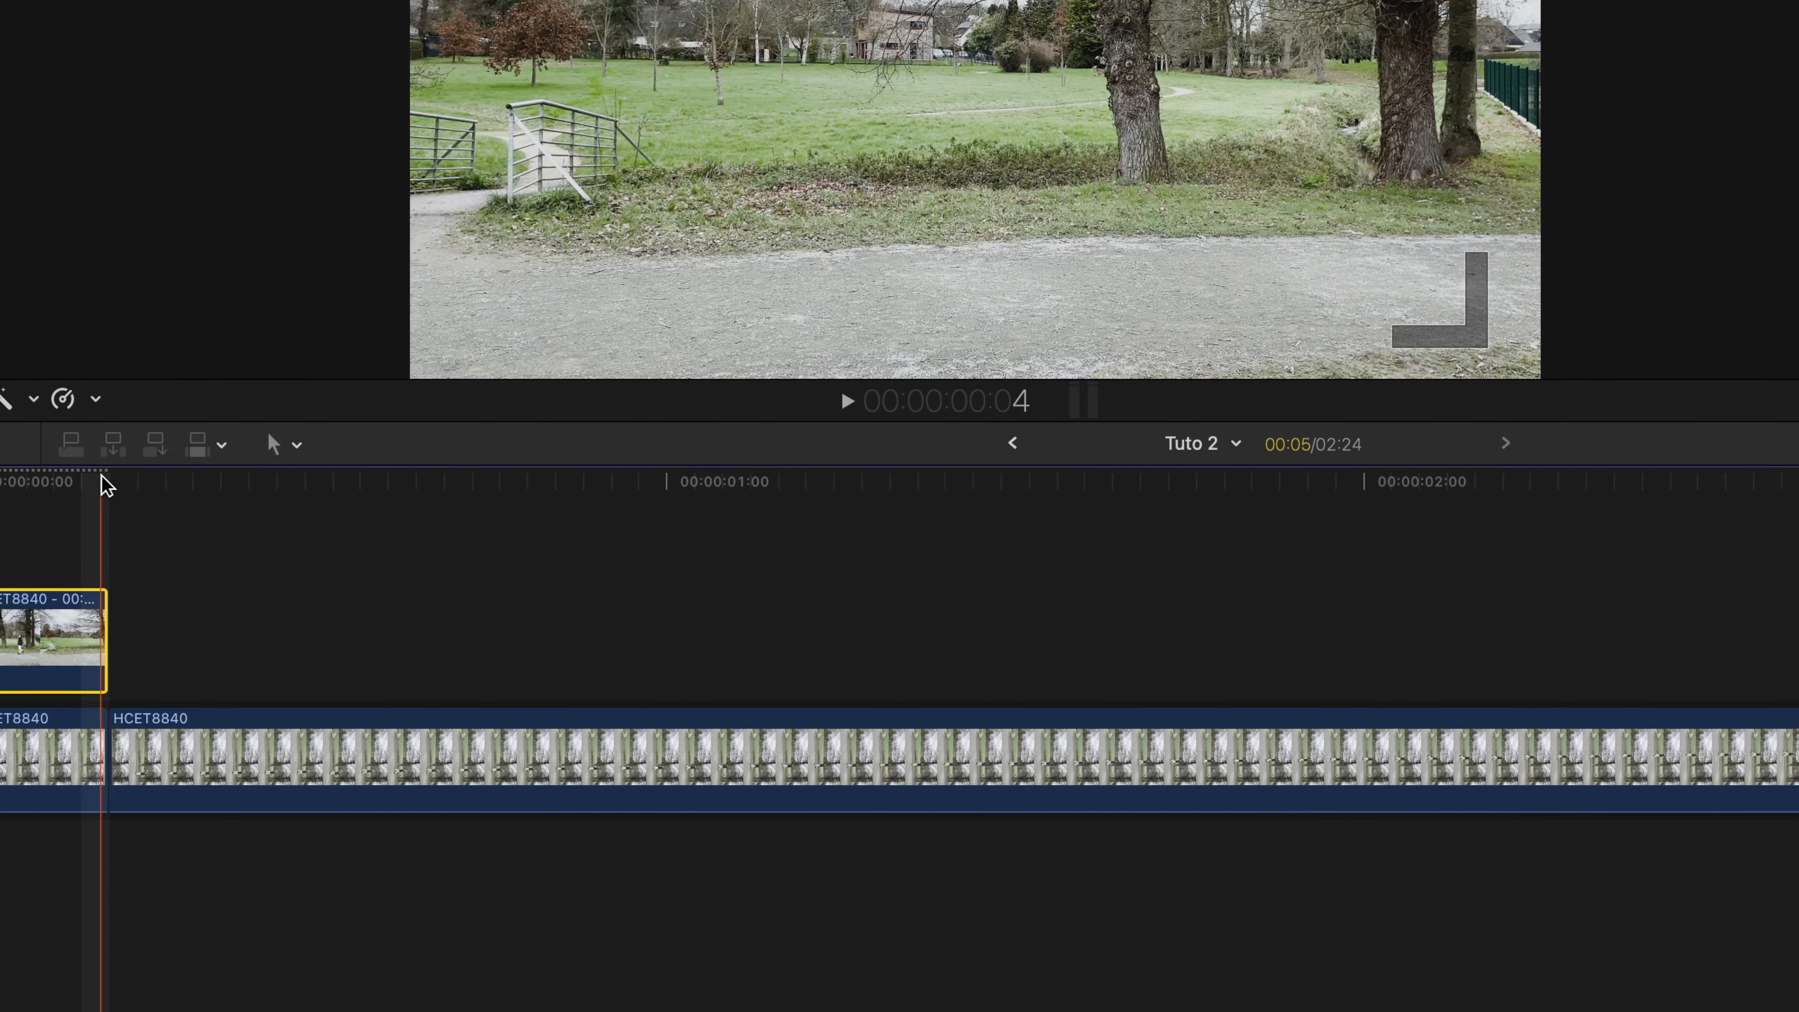
Step: Keyframe the freeze frame's Position Y at 0 px on frame 4, at the end of the clip
click(103, 482)
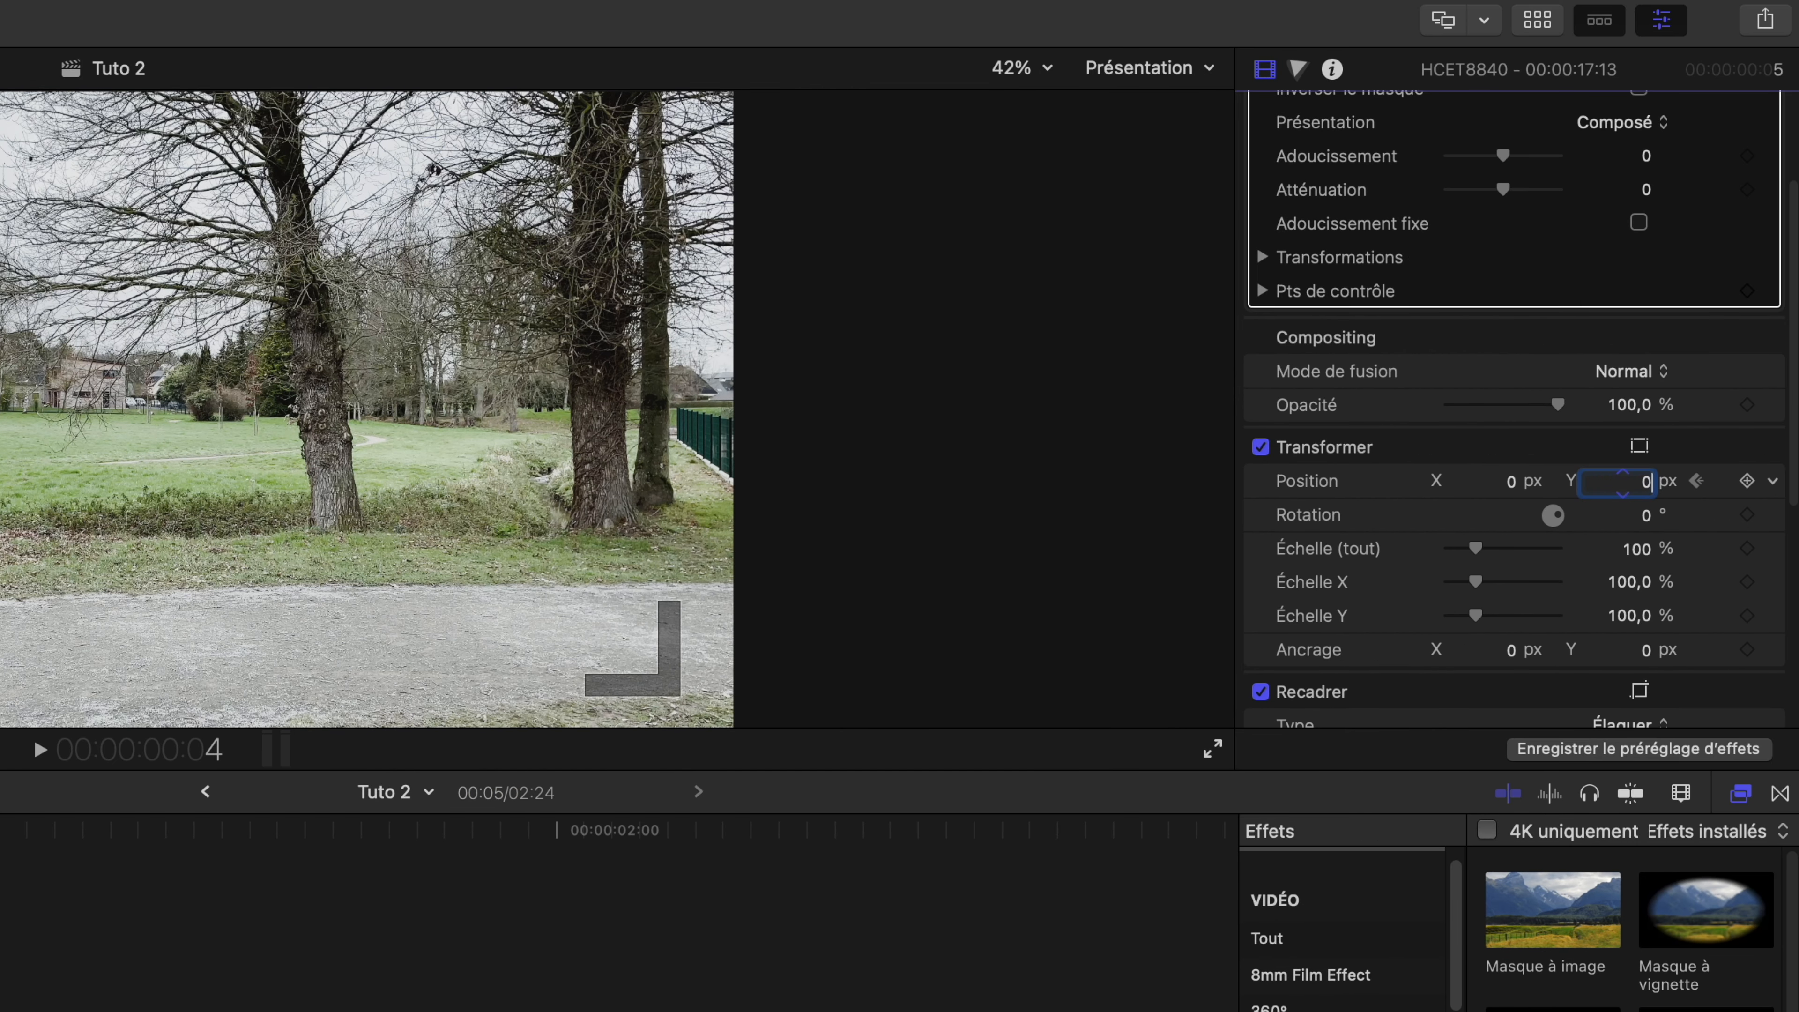
text(625,6)
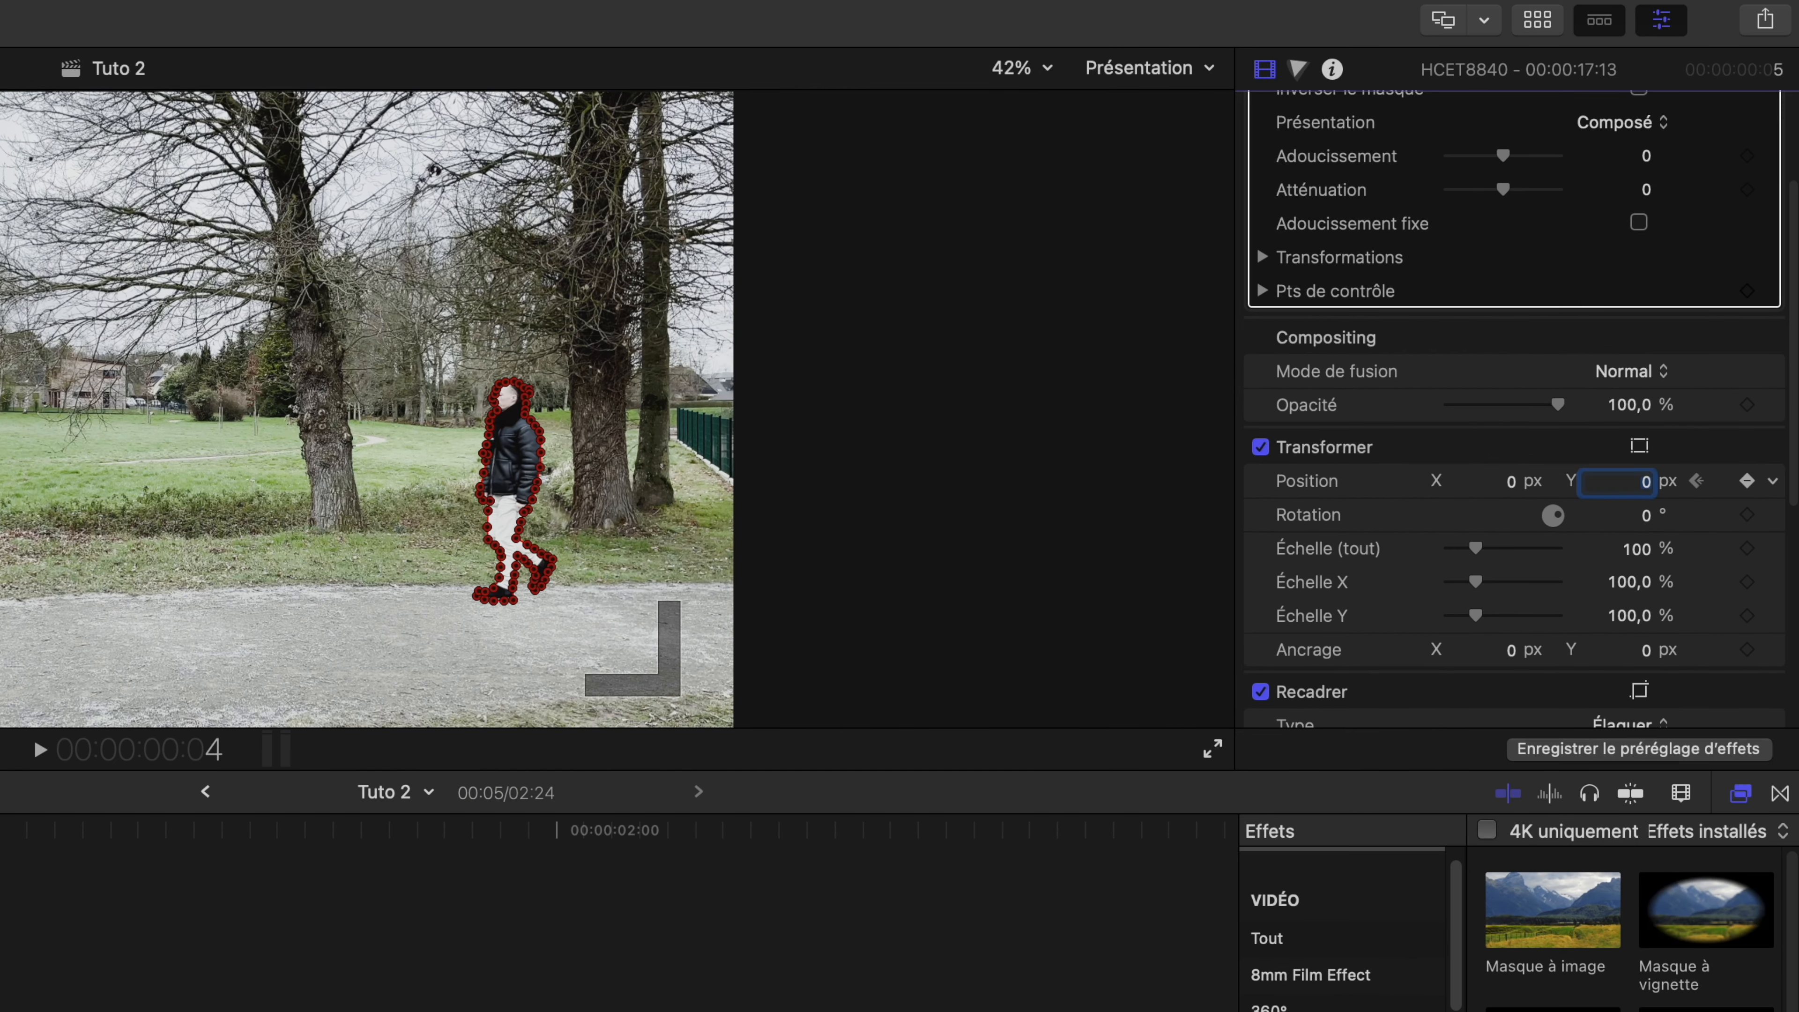
key(Return)
Step: Step through the freeze frame to check the man's falling movement
key(Right)
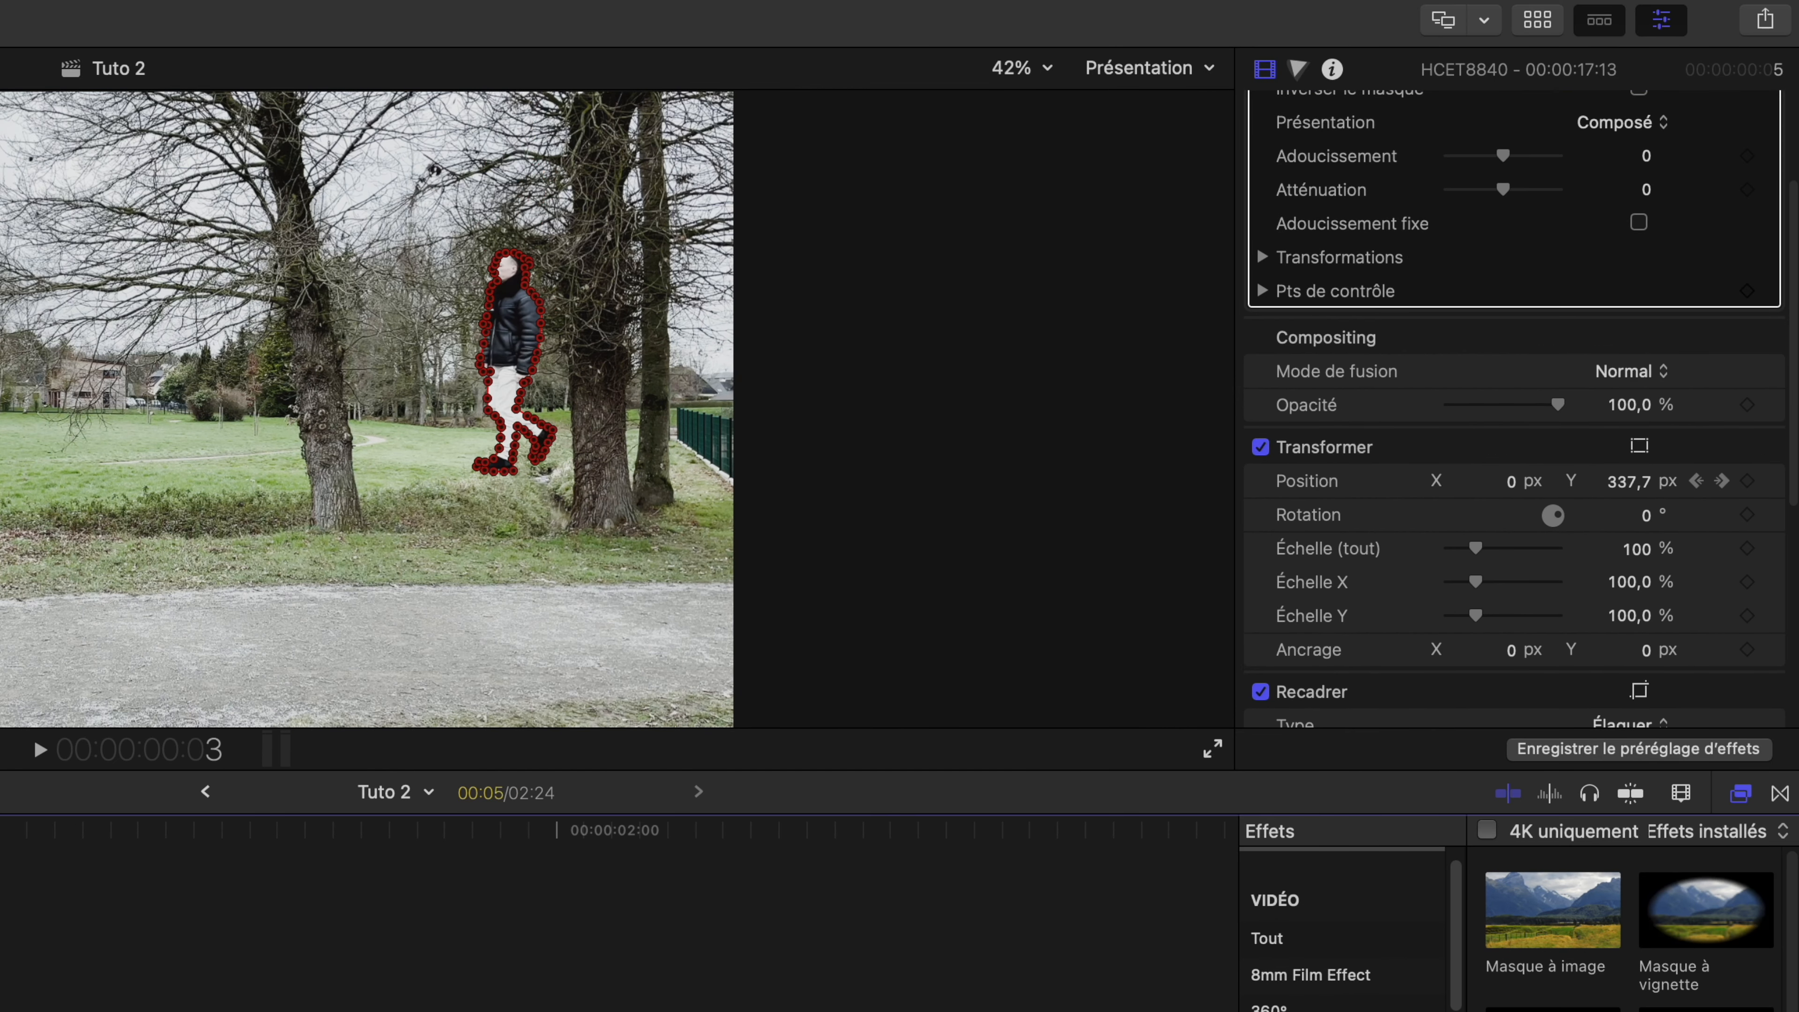
key(Right)
key(Right)
key(Right)
key(Right)
key(Right)
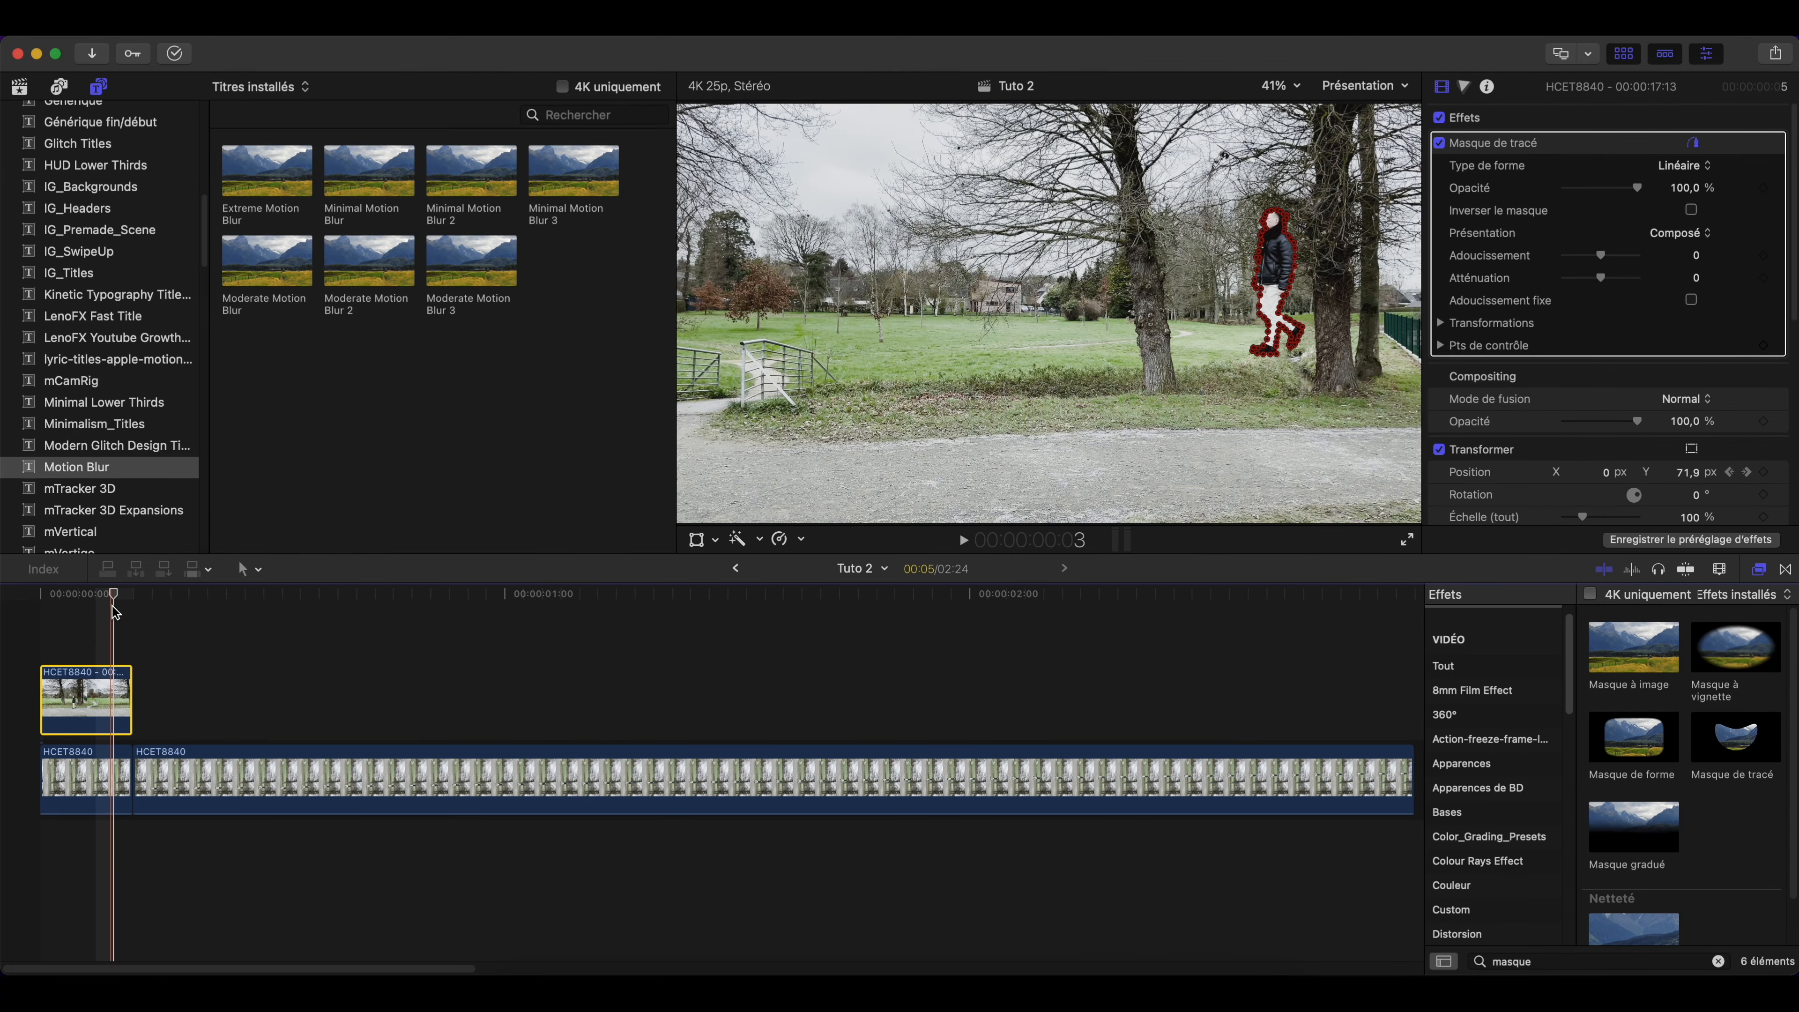
key(Right)
Step: Place the Moderate Motion Blur title above the freeze frame from the timeline's start and trim it to the same length
drag(115, 598, 54, 598)
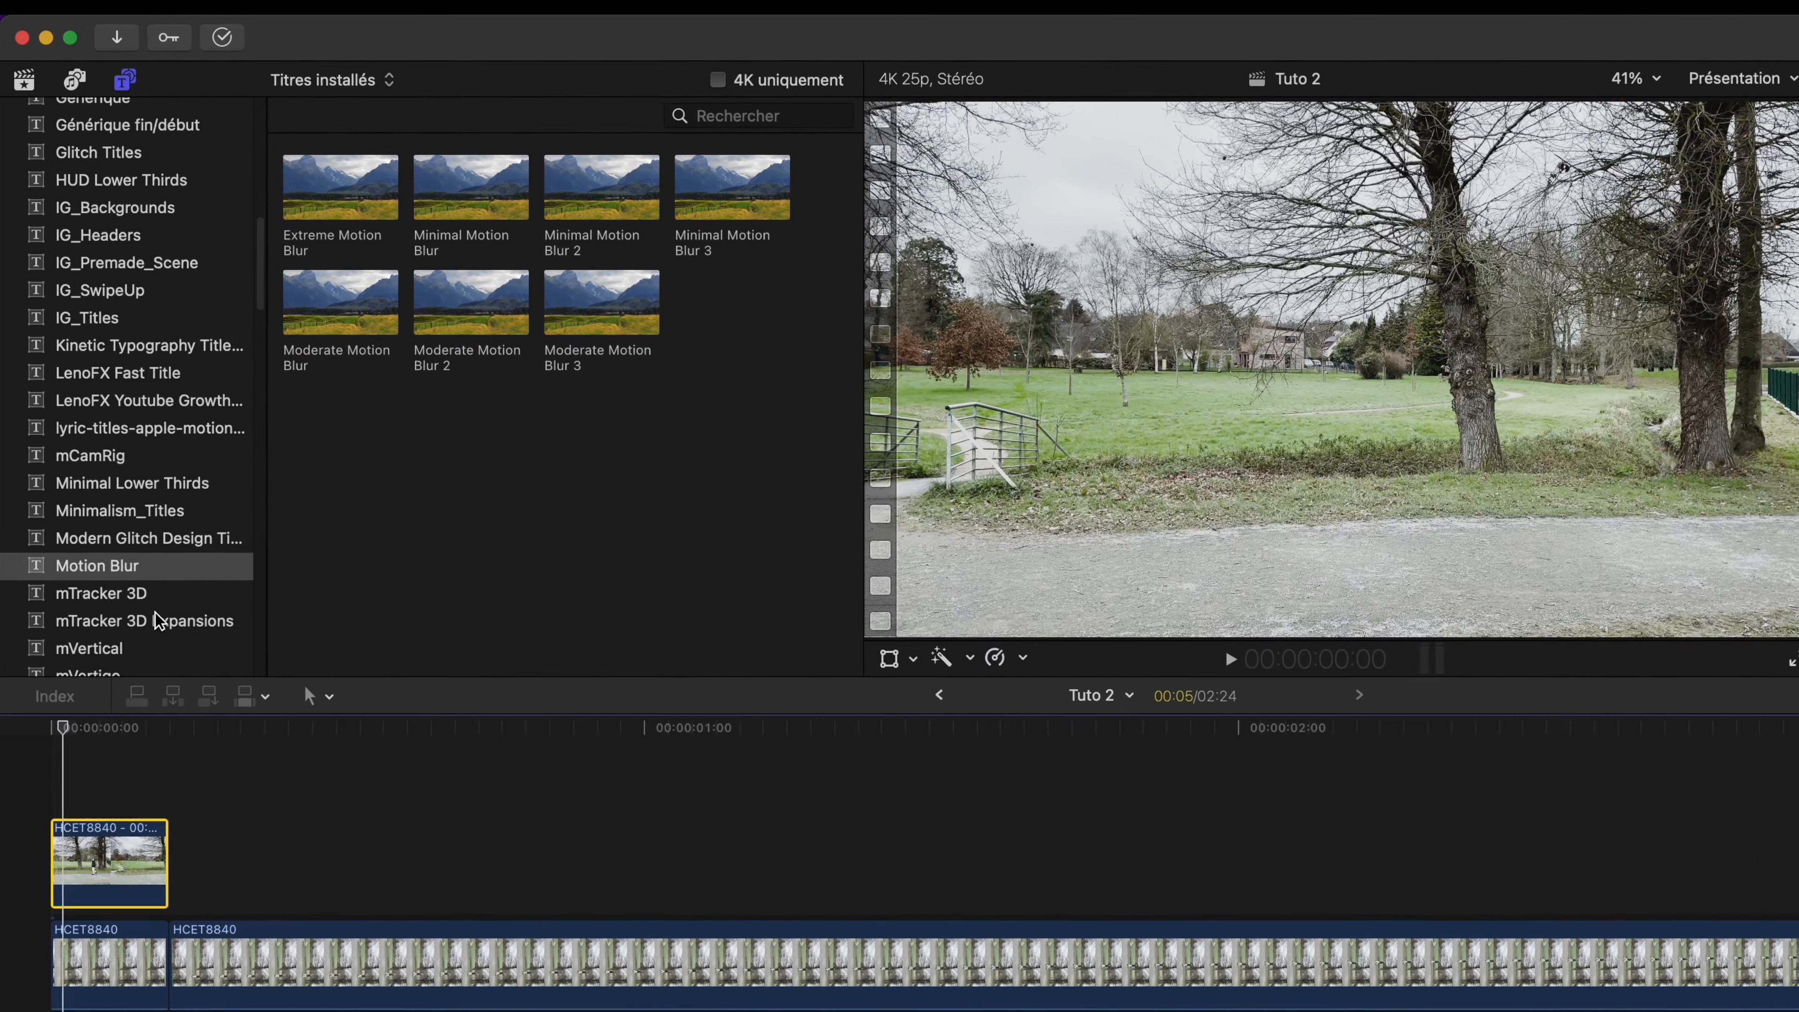
click(124, 468)
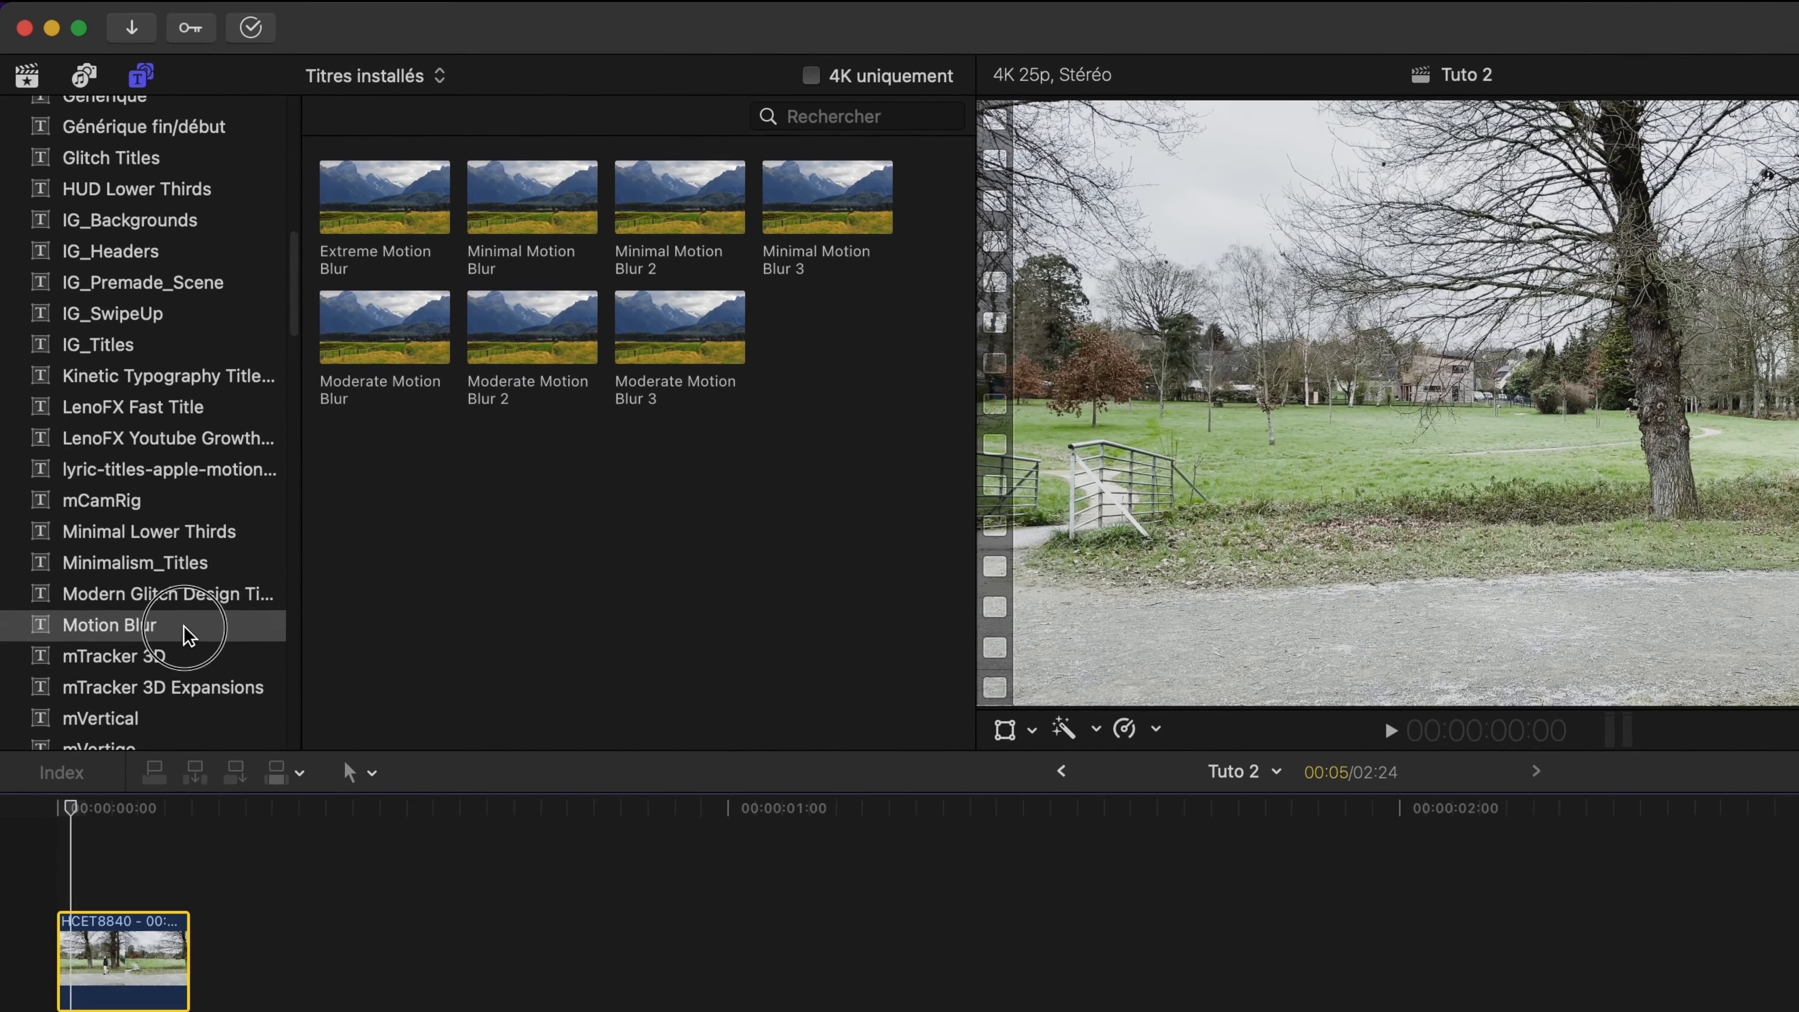
click(395, 340)
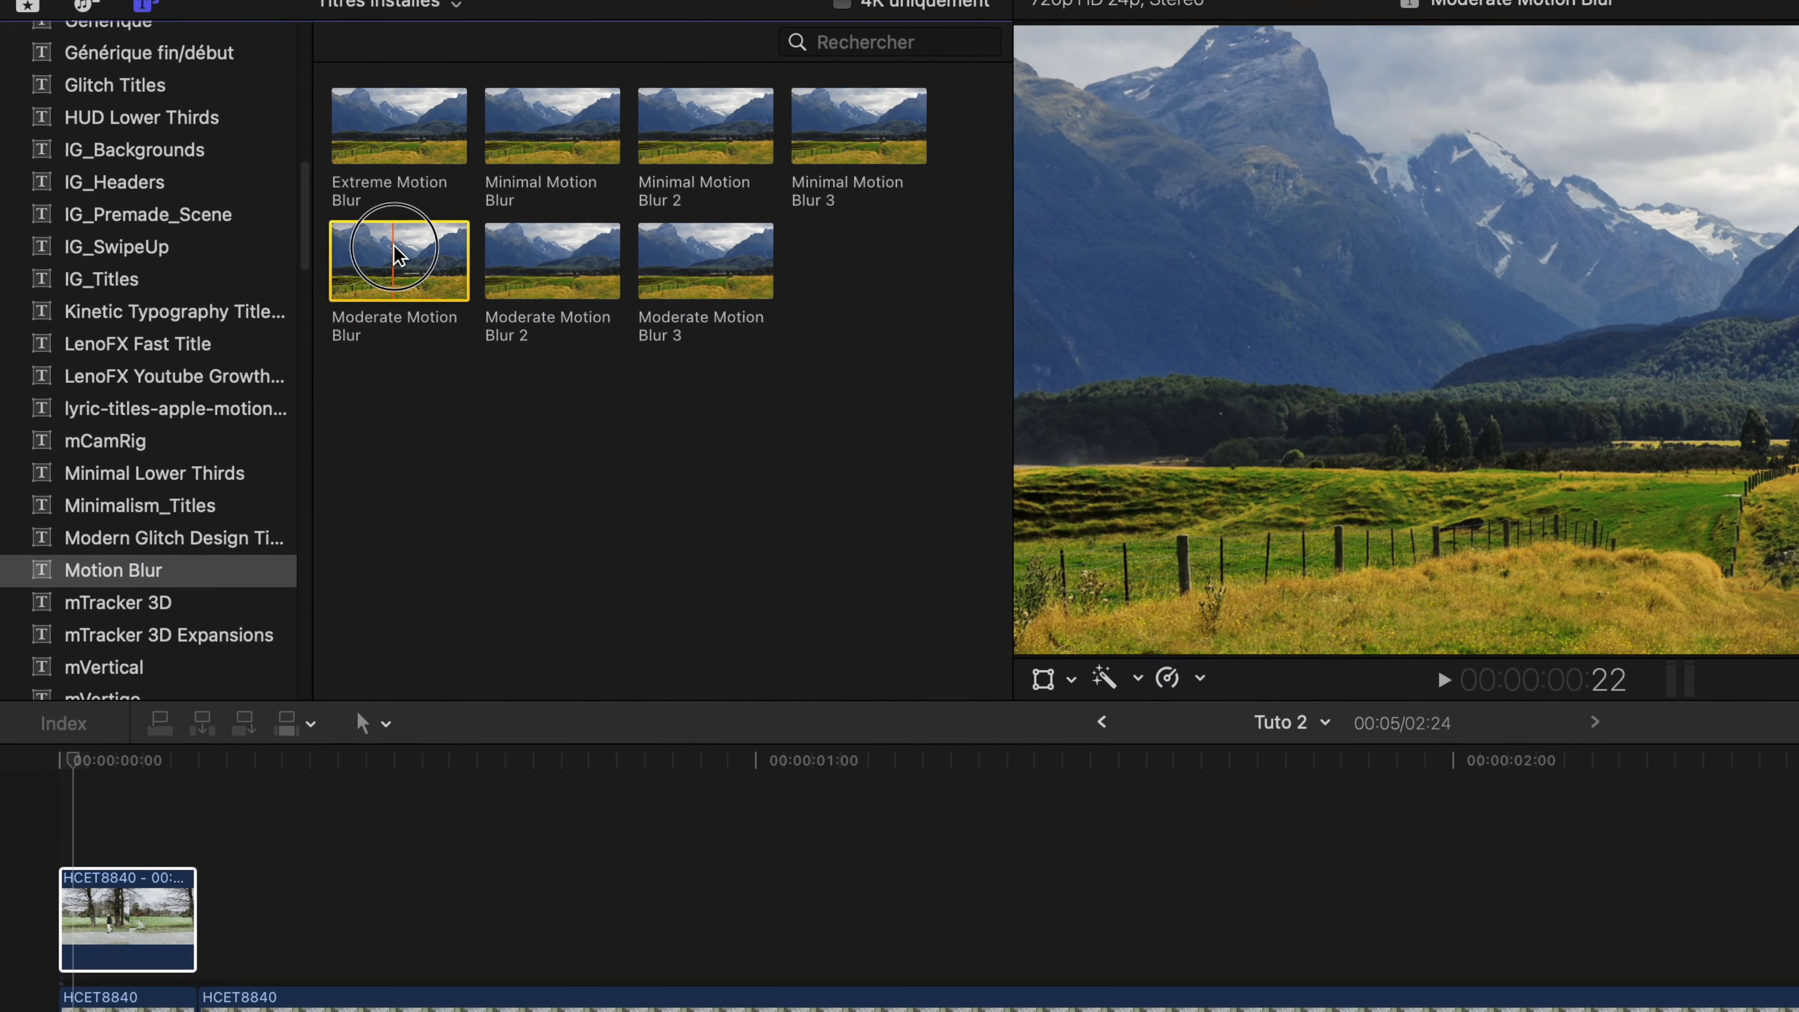
drag(395, 340, 341, 867)
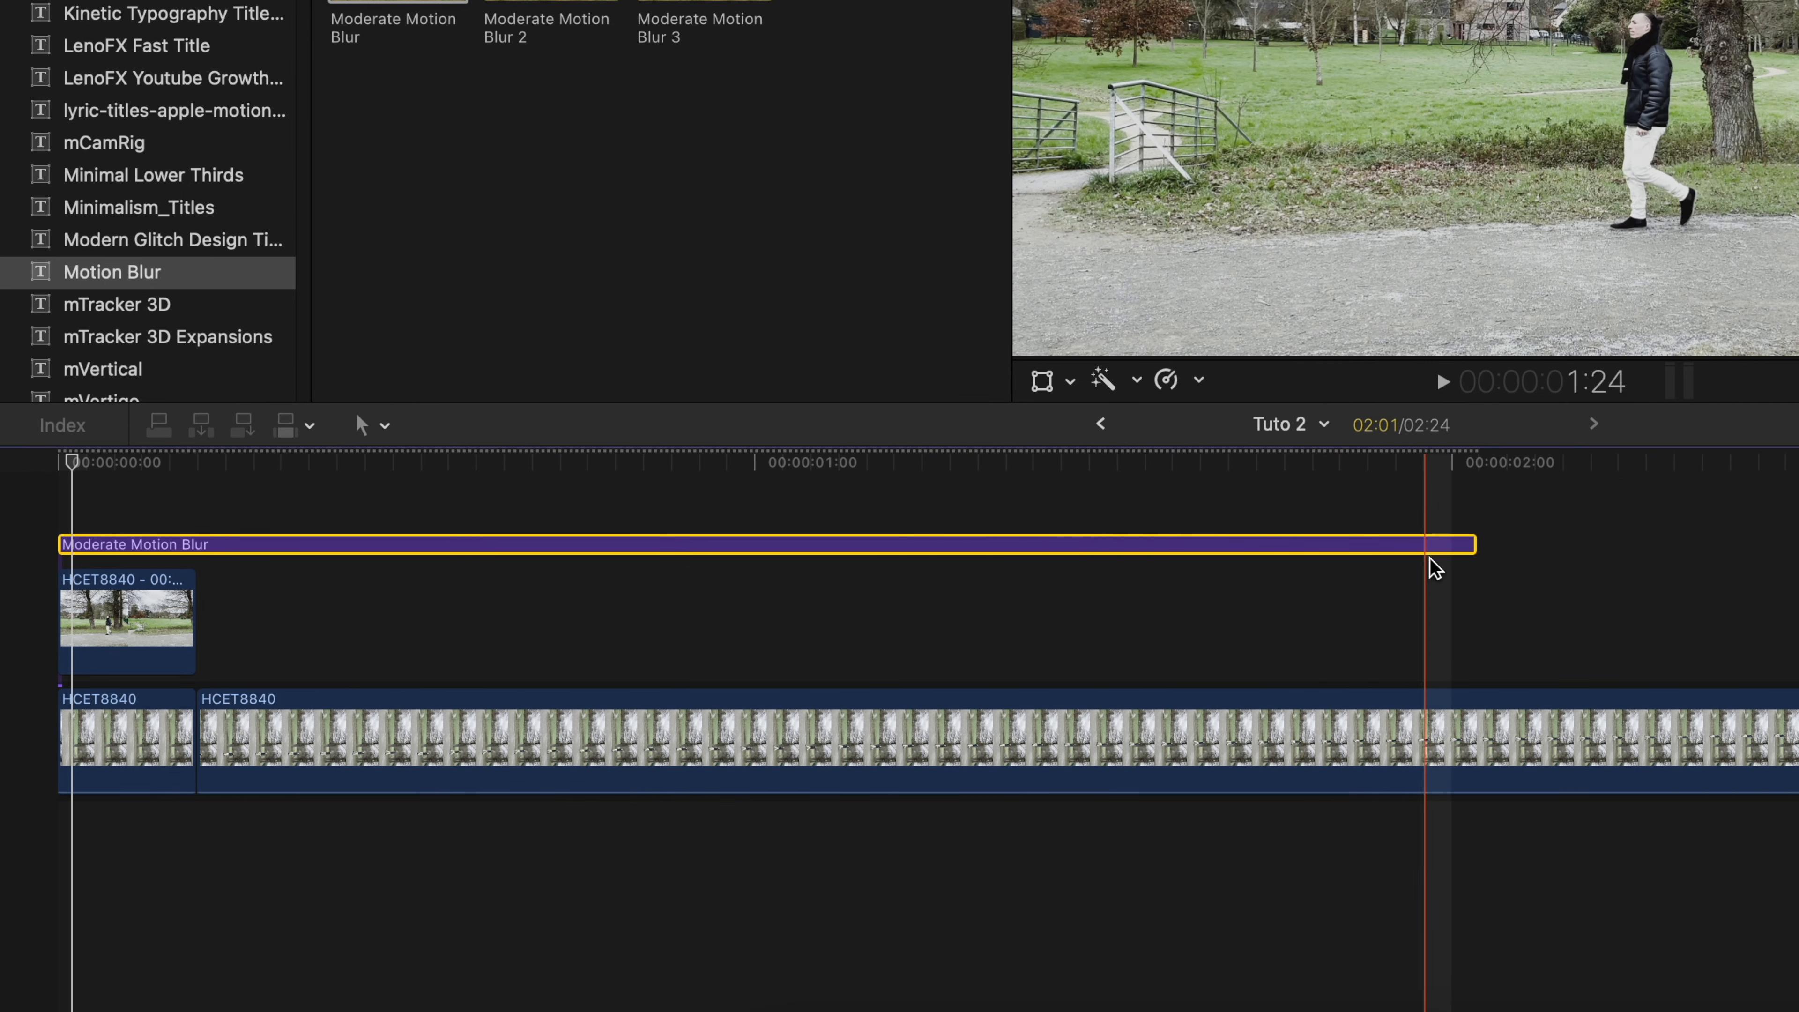
drag(1469, 545, 186, 539)
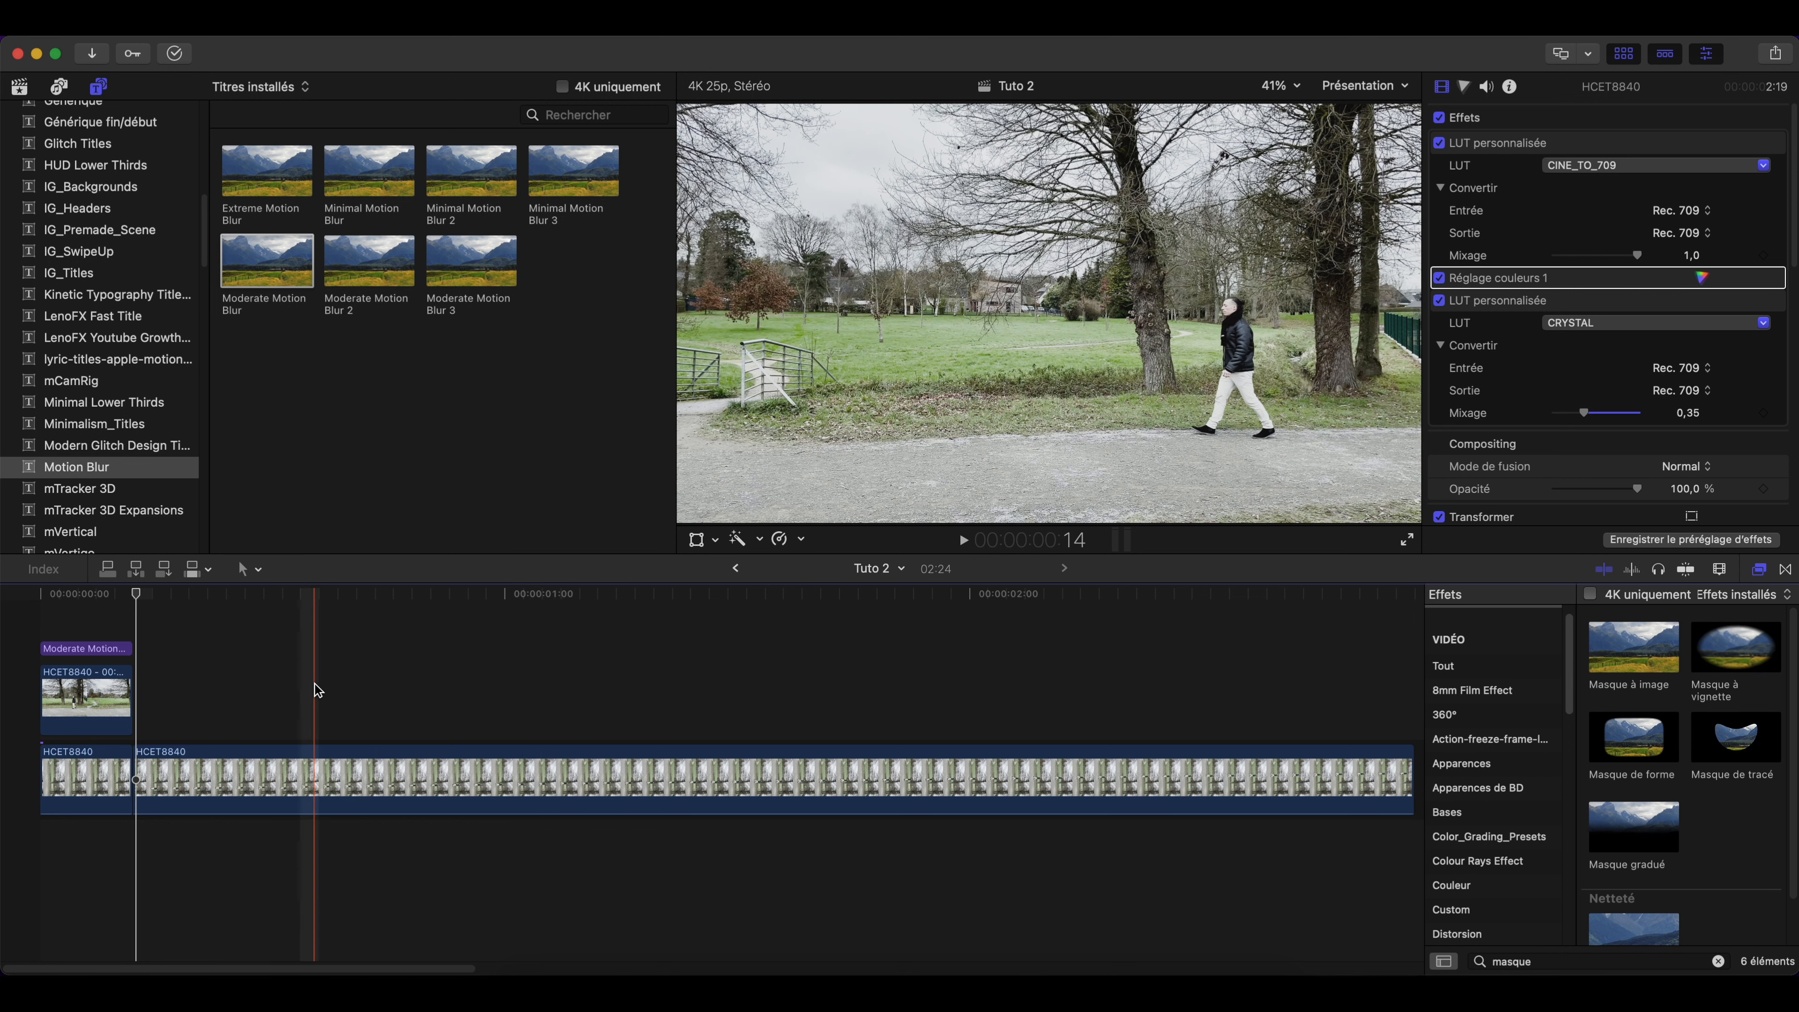
Step: Add an Adjustment Layer title above the walking clip, spanning from the freeze frame's end to the one-second mark
key(ctrl+t)
scroll(383, 706, left, 20)
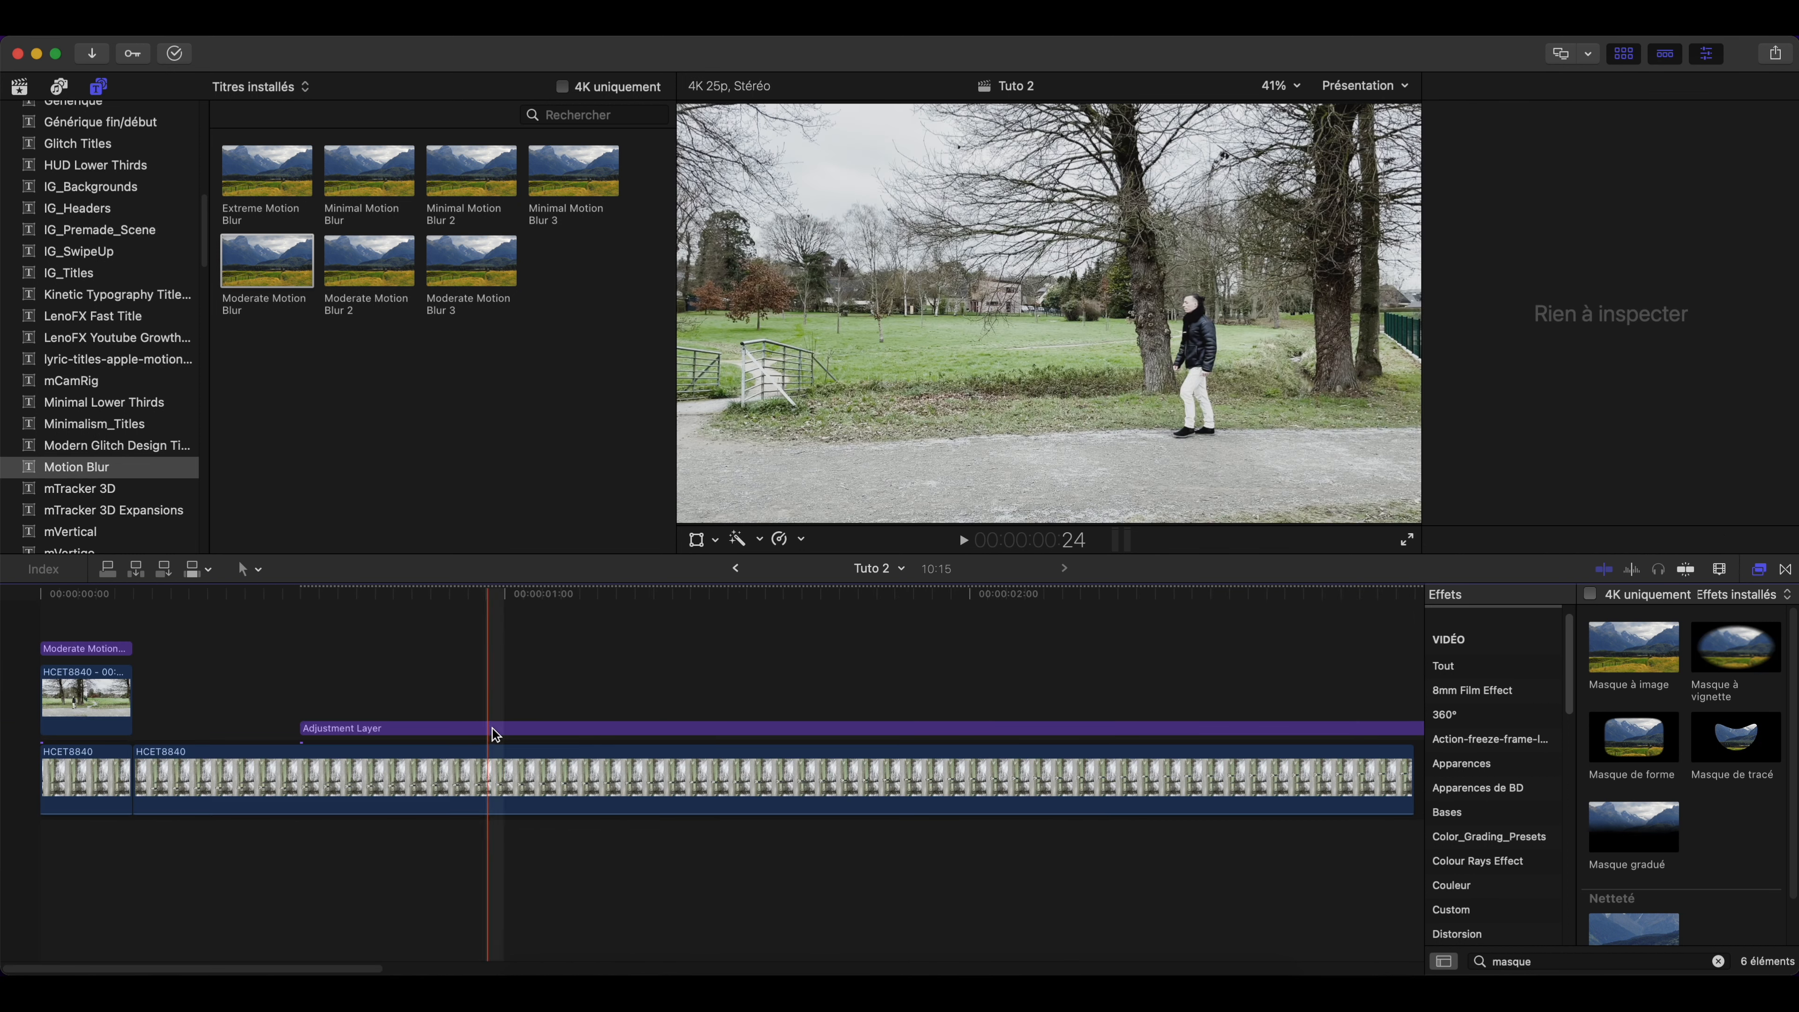
key(super+b)
click(645, 730)
key(Delete)
mouse_move(508, 728)
mouse_down()
mouse_move(338, 724)
mouse_move(500, 726)
mouse_up()
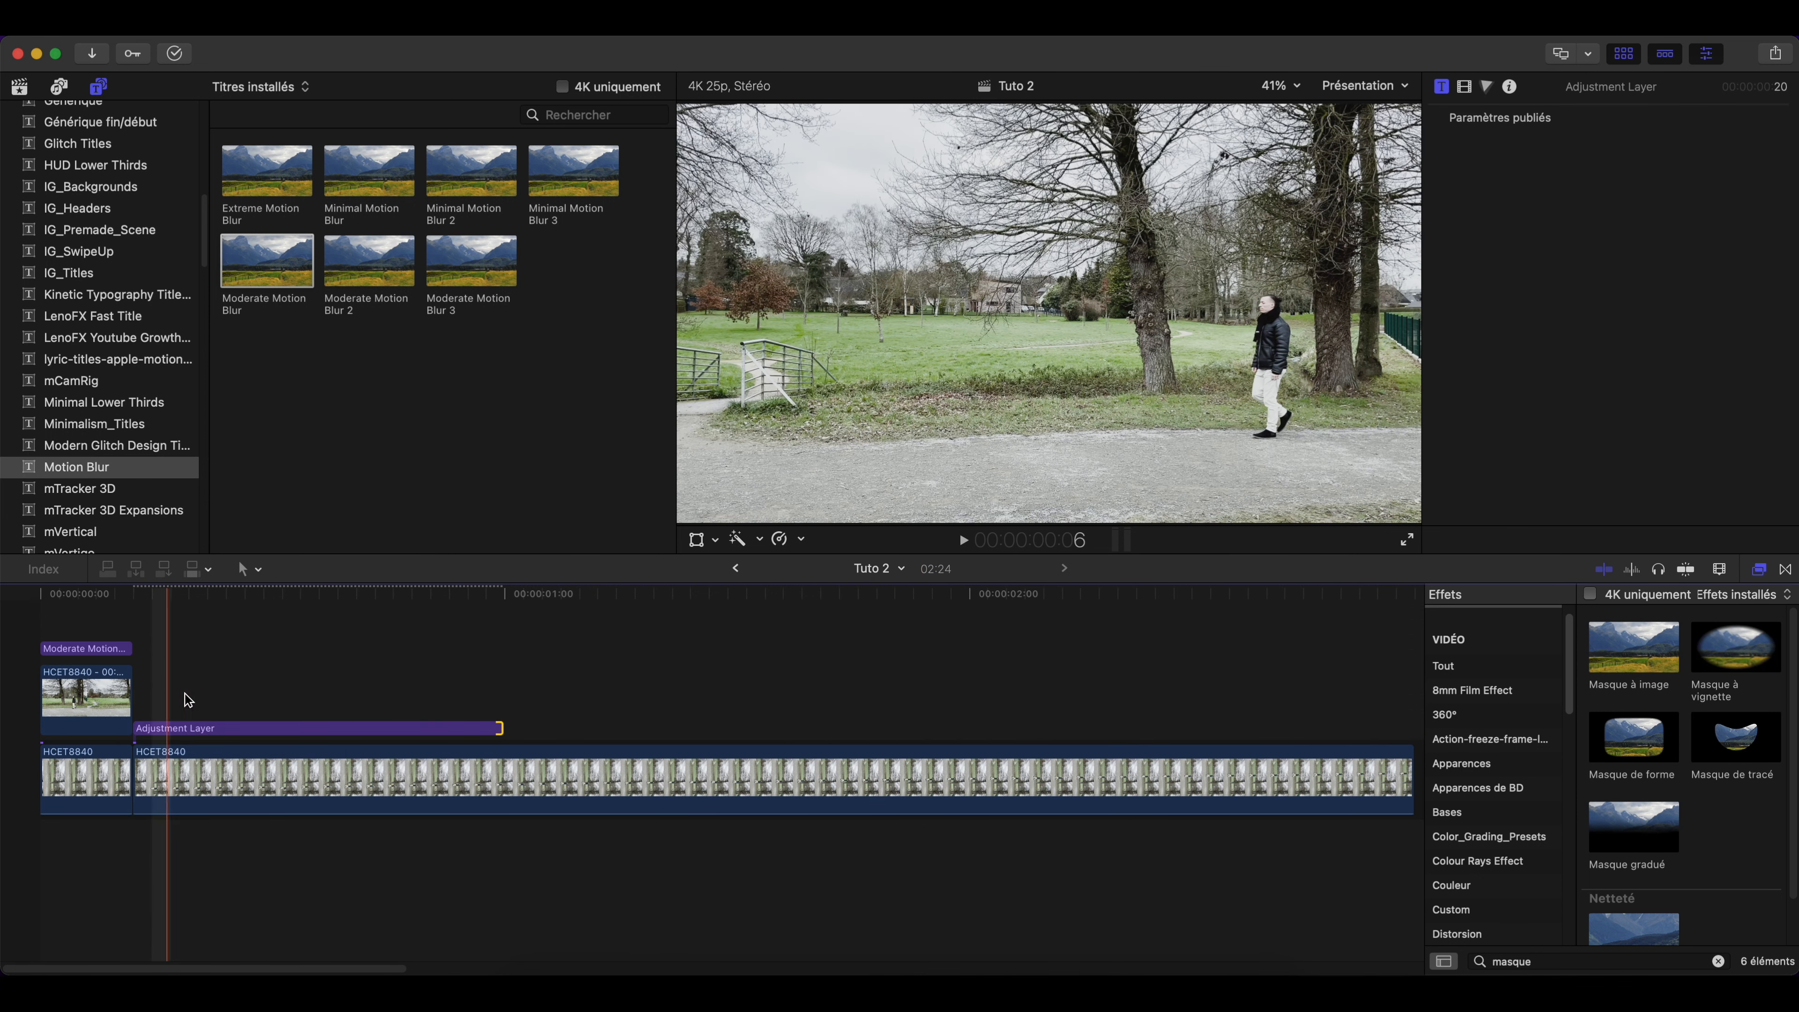
Step: Find the Tremblement de terre video effect and apply it to the adjustment layer
click(1473, 959)
text(trem)
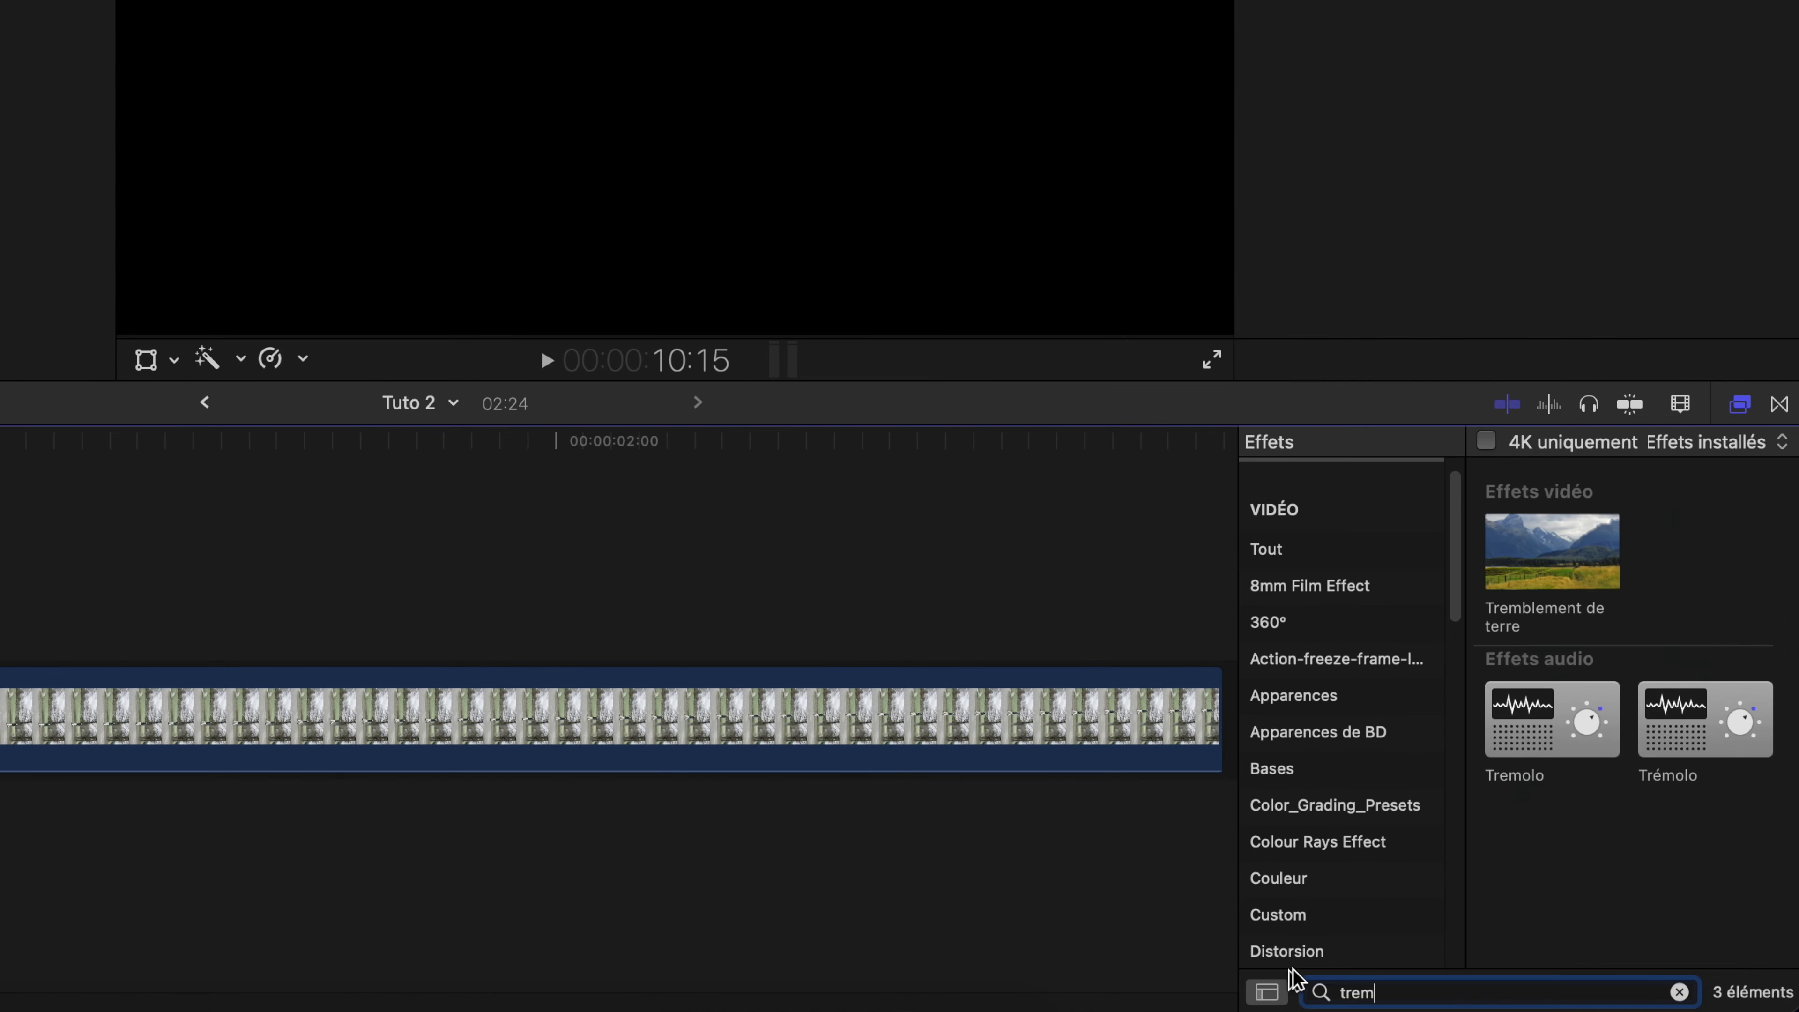
drag(1546, 551, 0, 651)
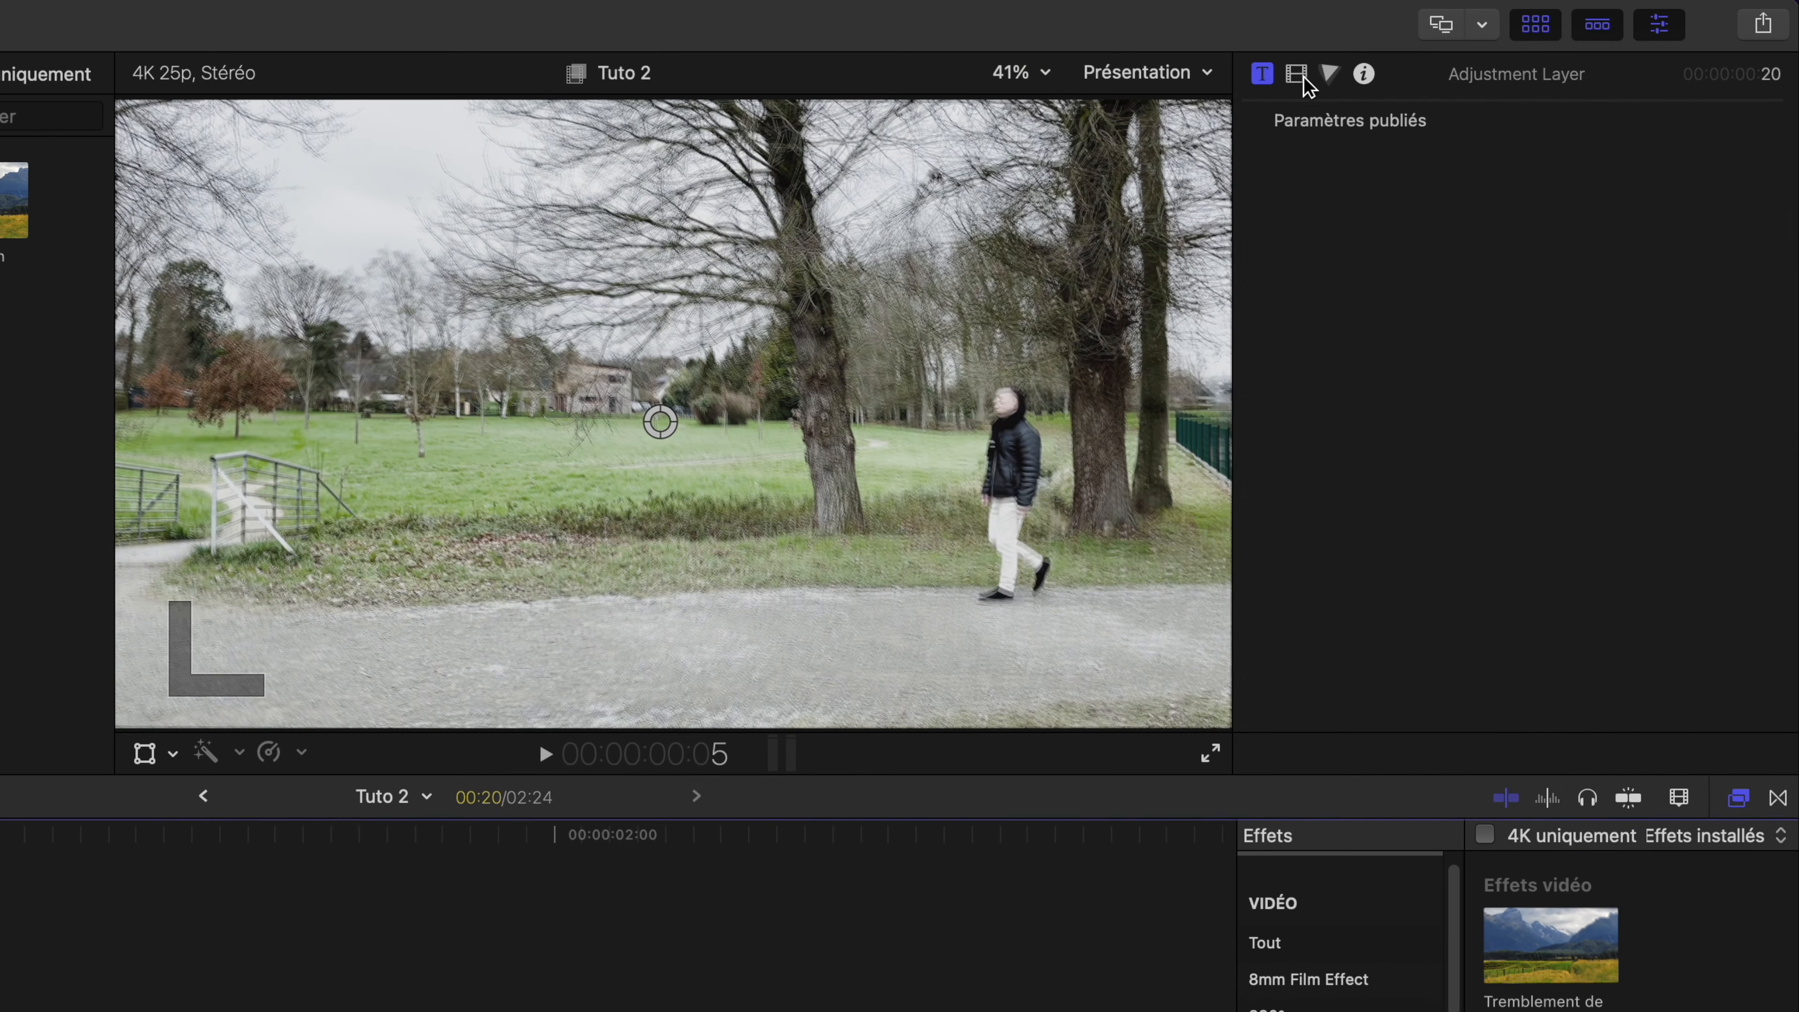
Step: Keyframe the Tremblement de terre effect at the adjustment layer's start with Amount 25 and Layers 8
click(1485, 2)
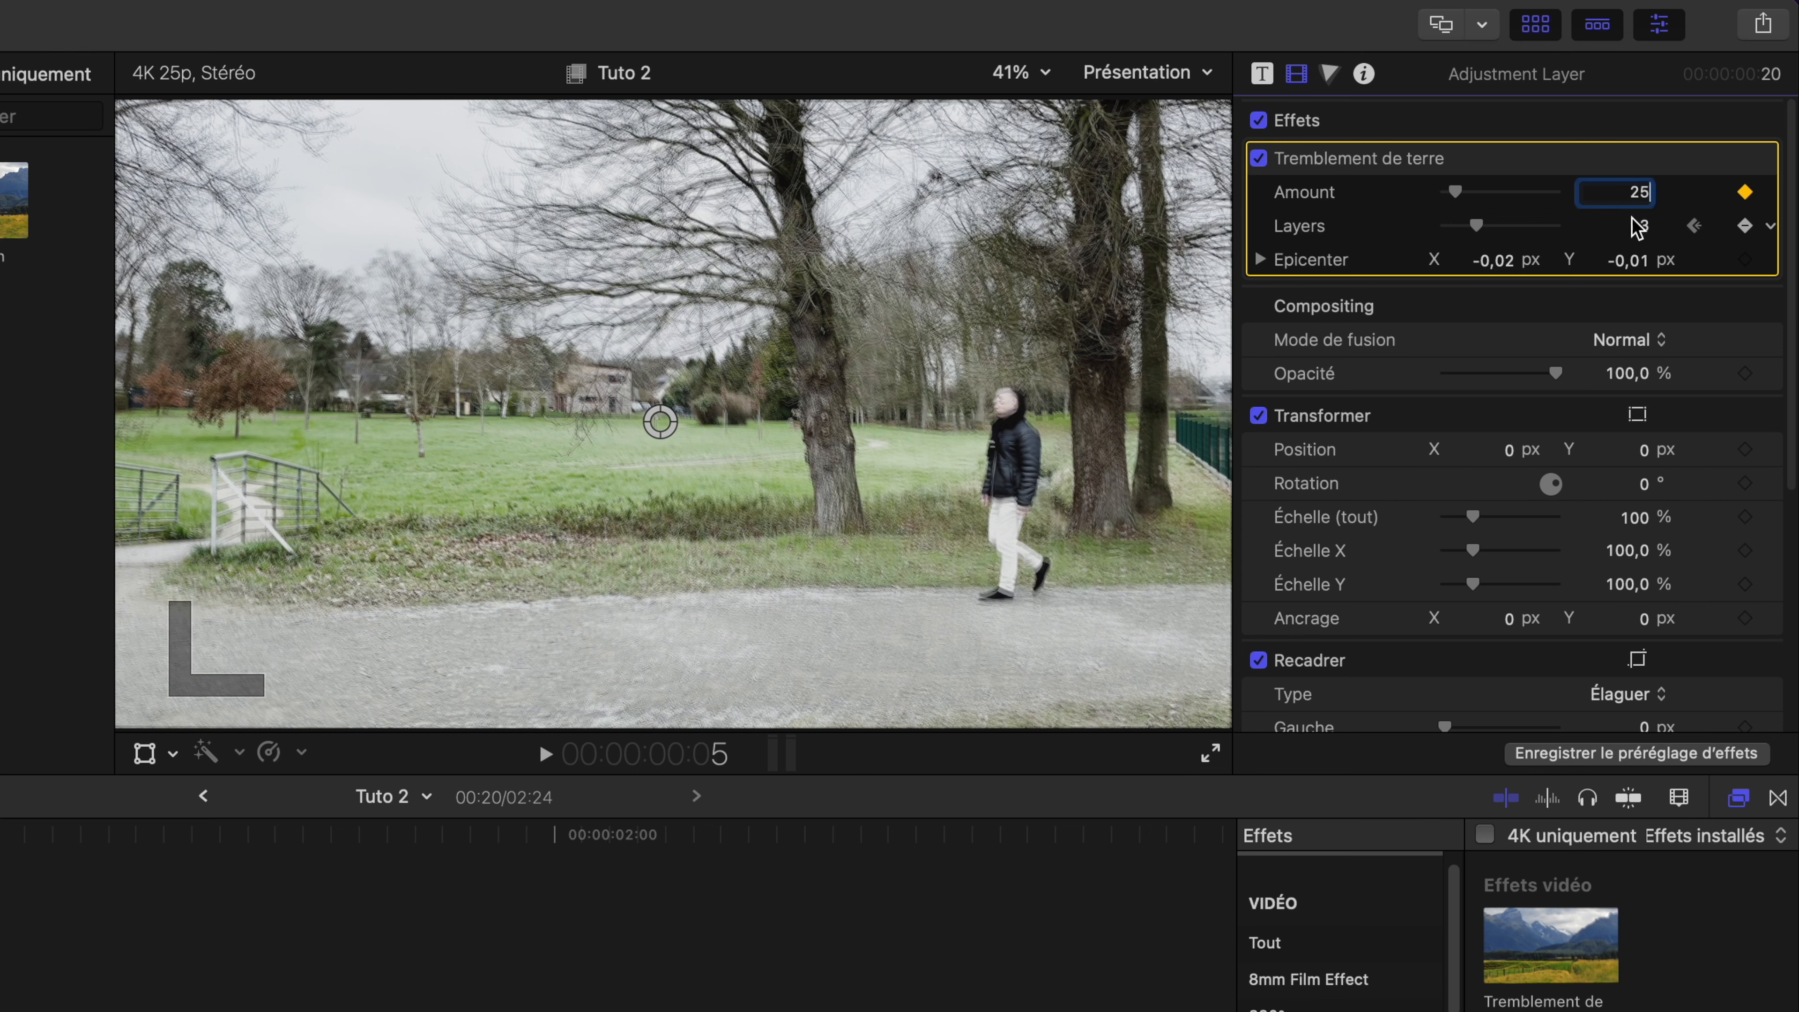
click(1643, 227)
text(8)
key(Return)
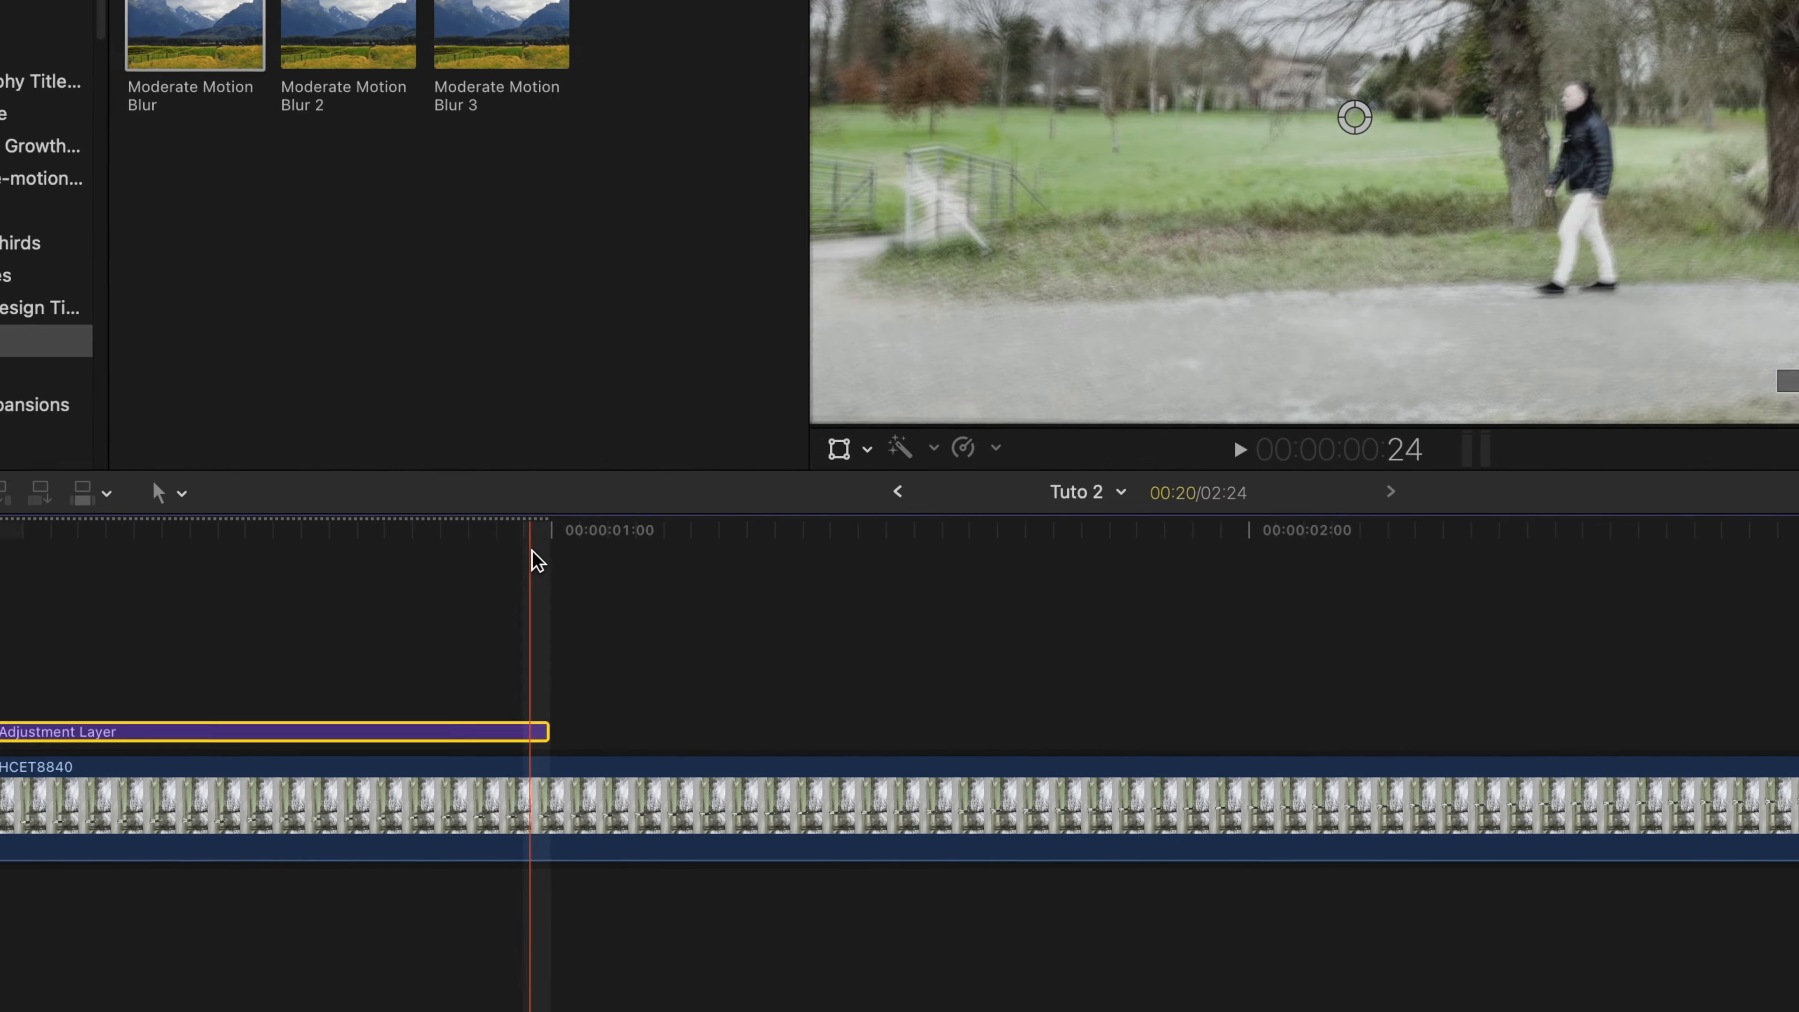
Step: Keyframe the Tremblement de terre effect at the adjustment layer's last frame with Layers 1 and Amount 0
click(240, 687)
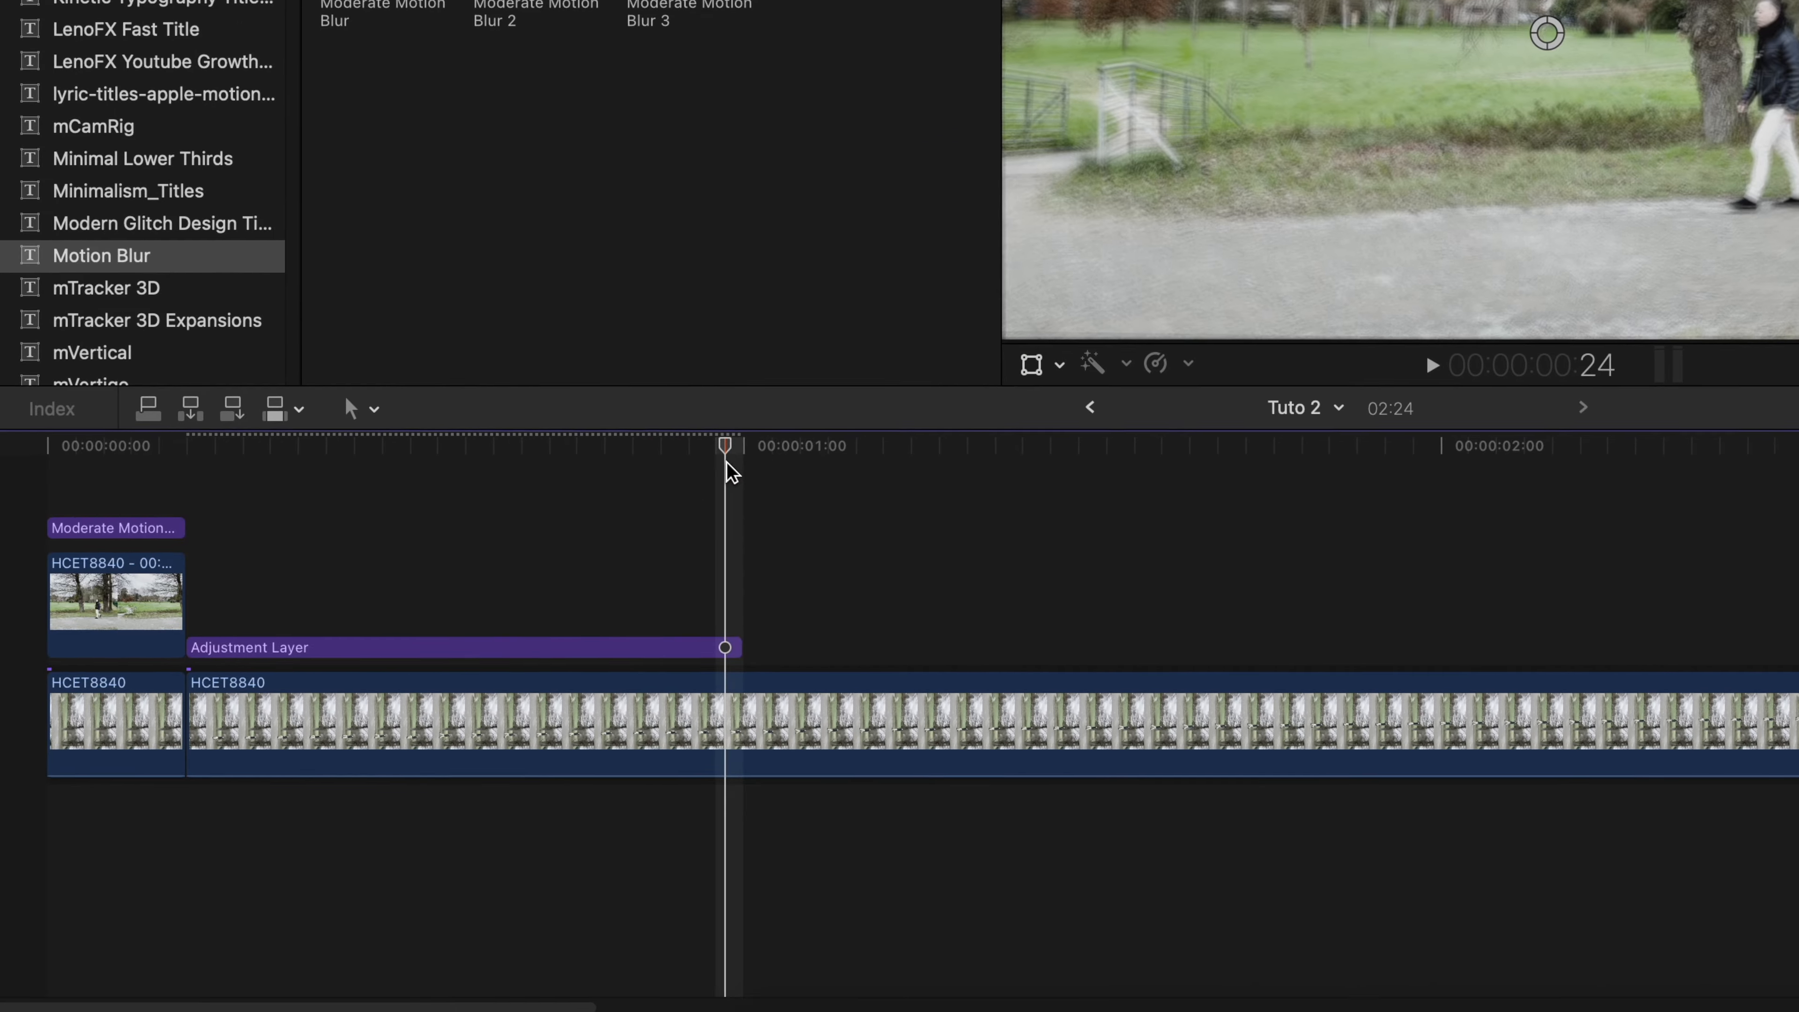
click(228, 861)
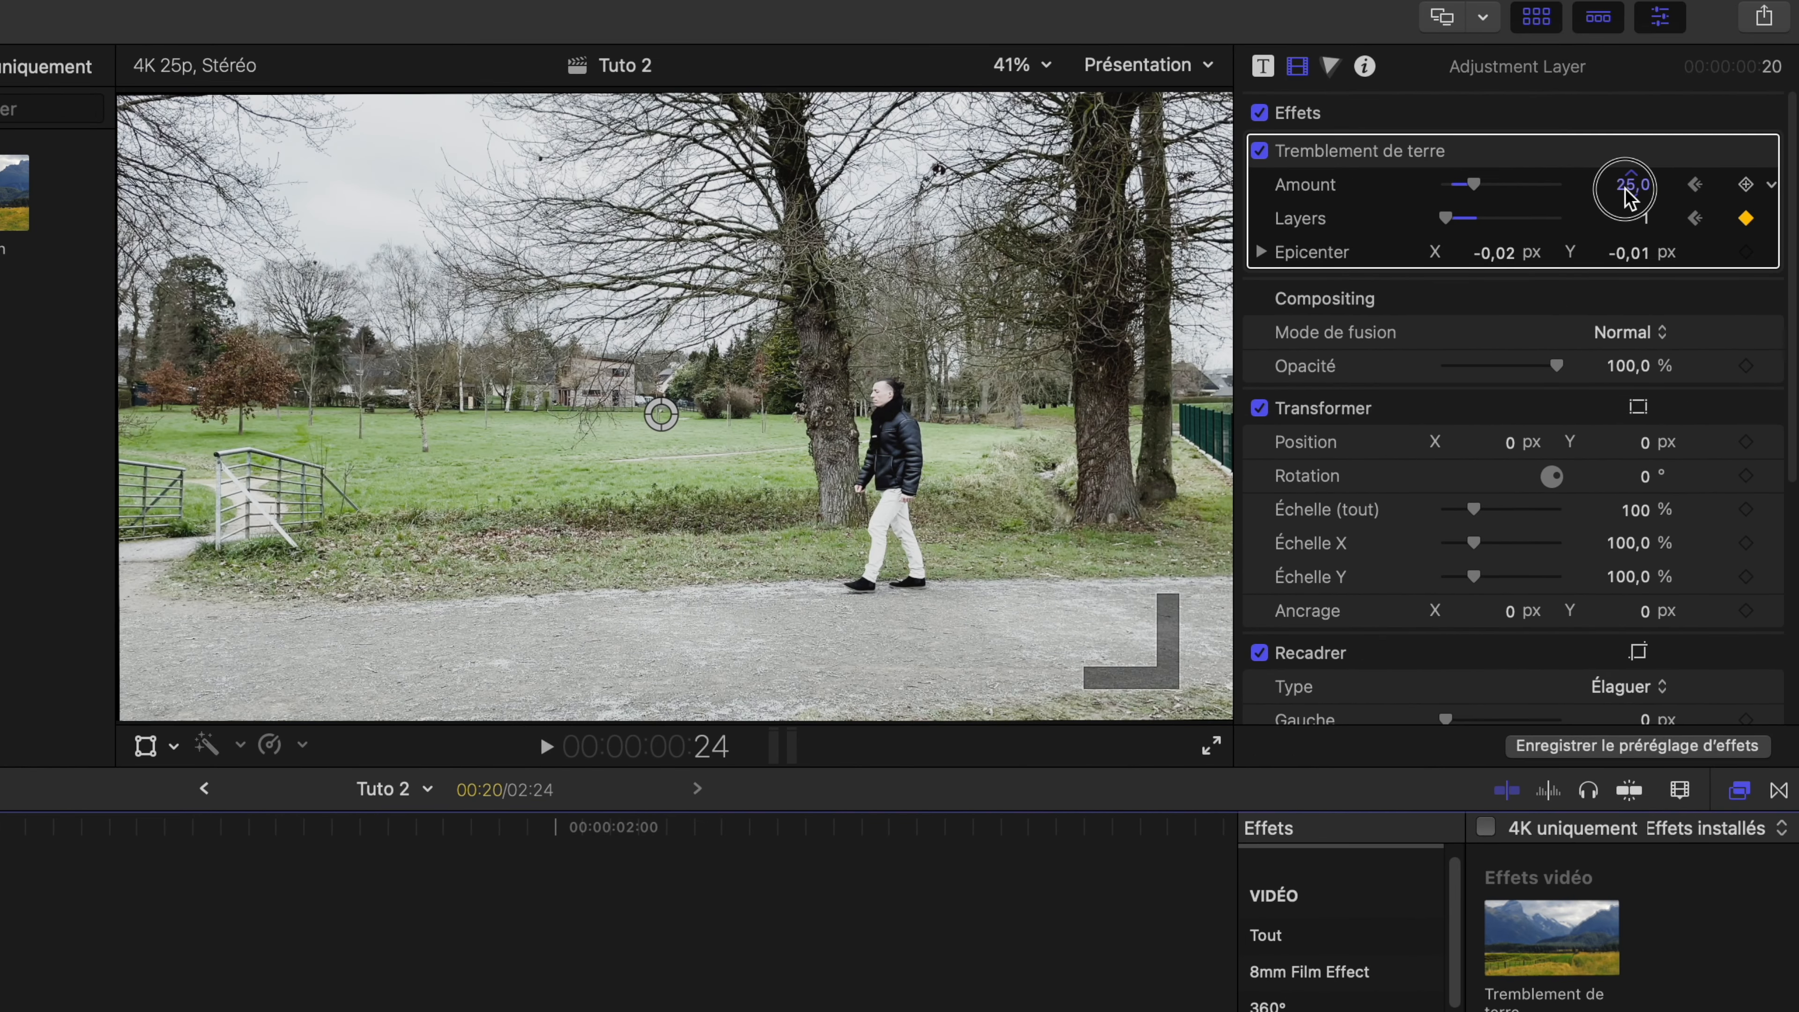
click(1626, 190)
text(0)
key(Return)
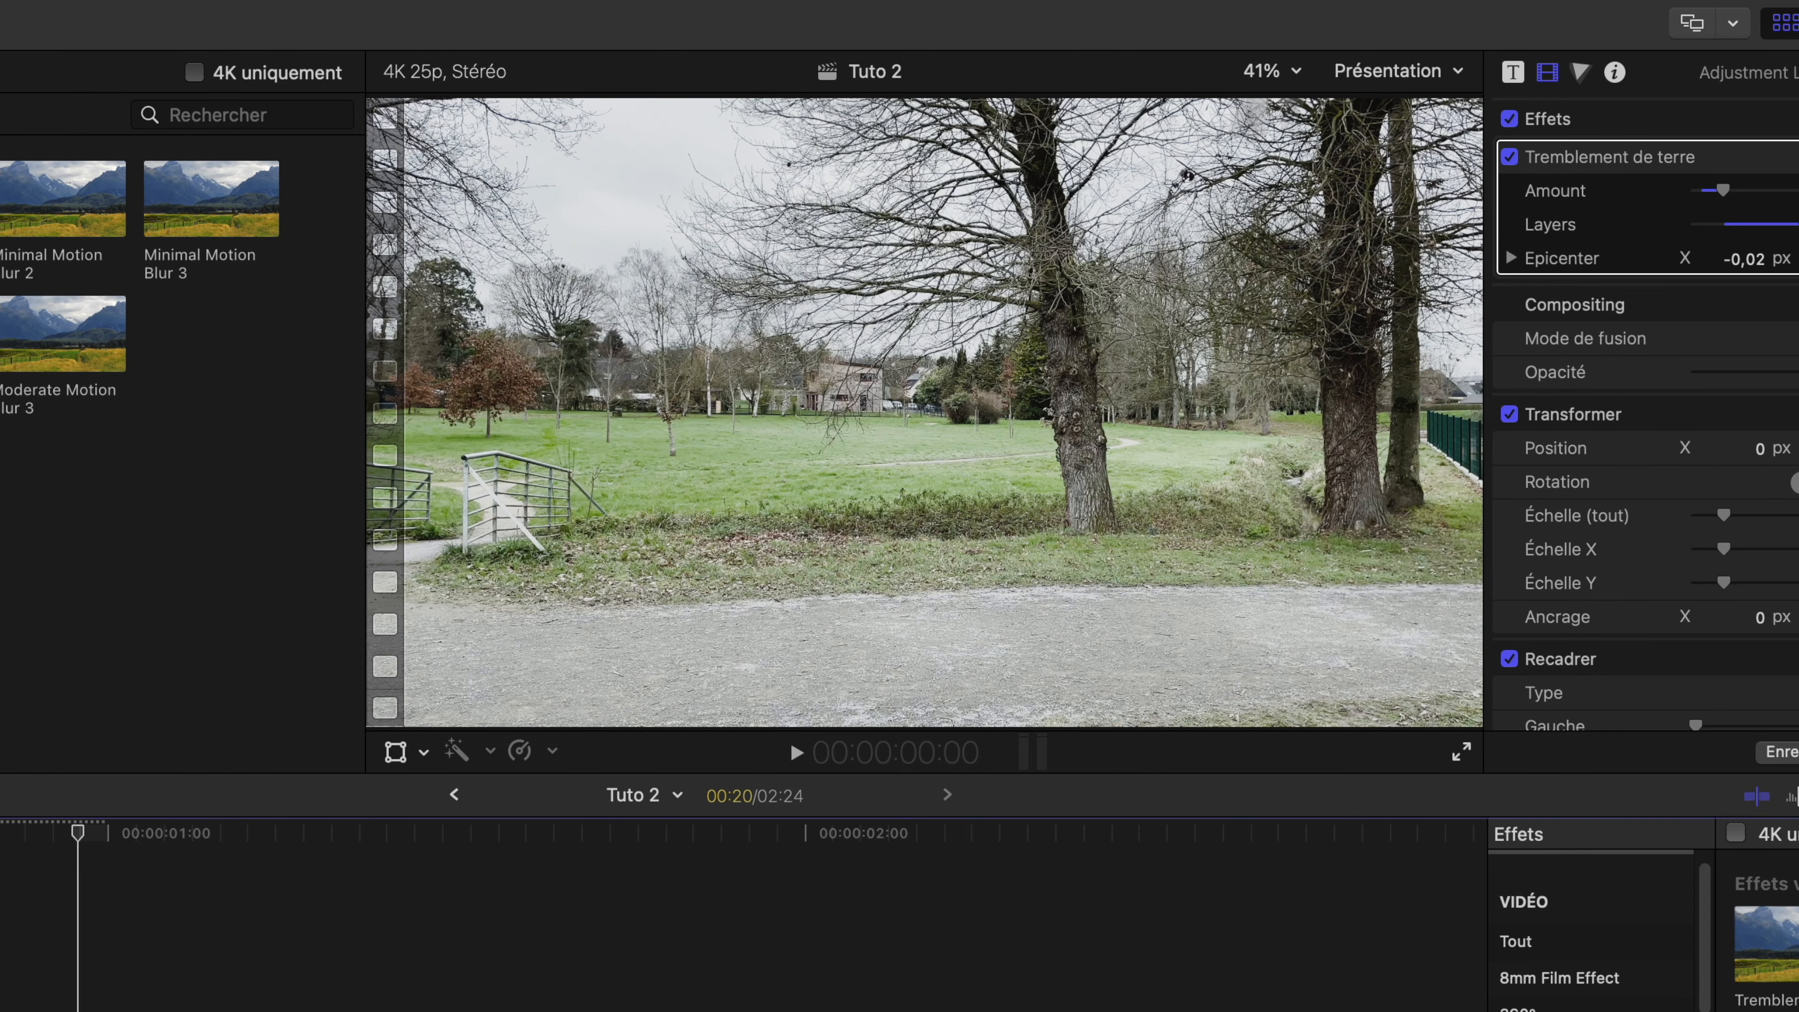
Step: Play the sequence from its start to check the fall and the camera shake
click(1, 921)
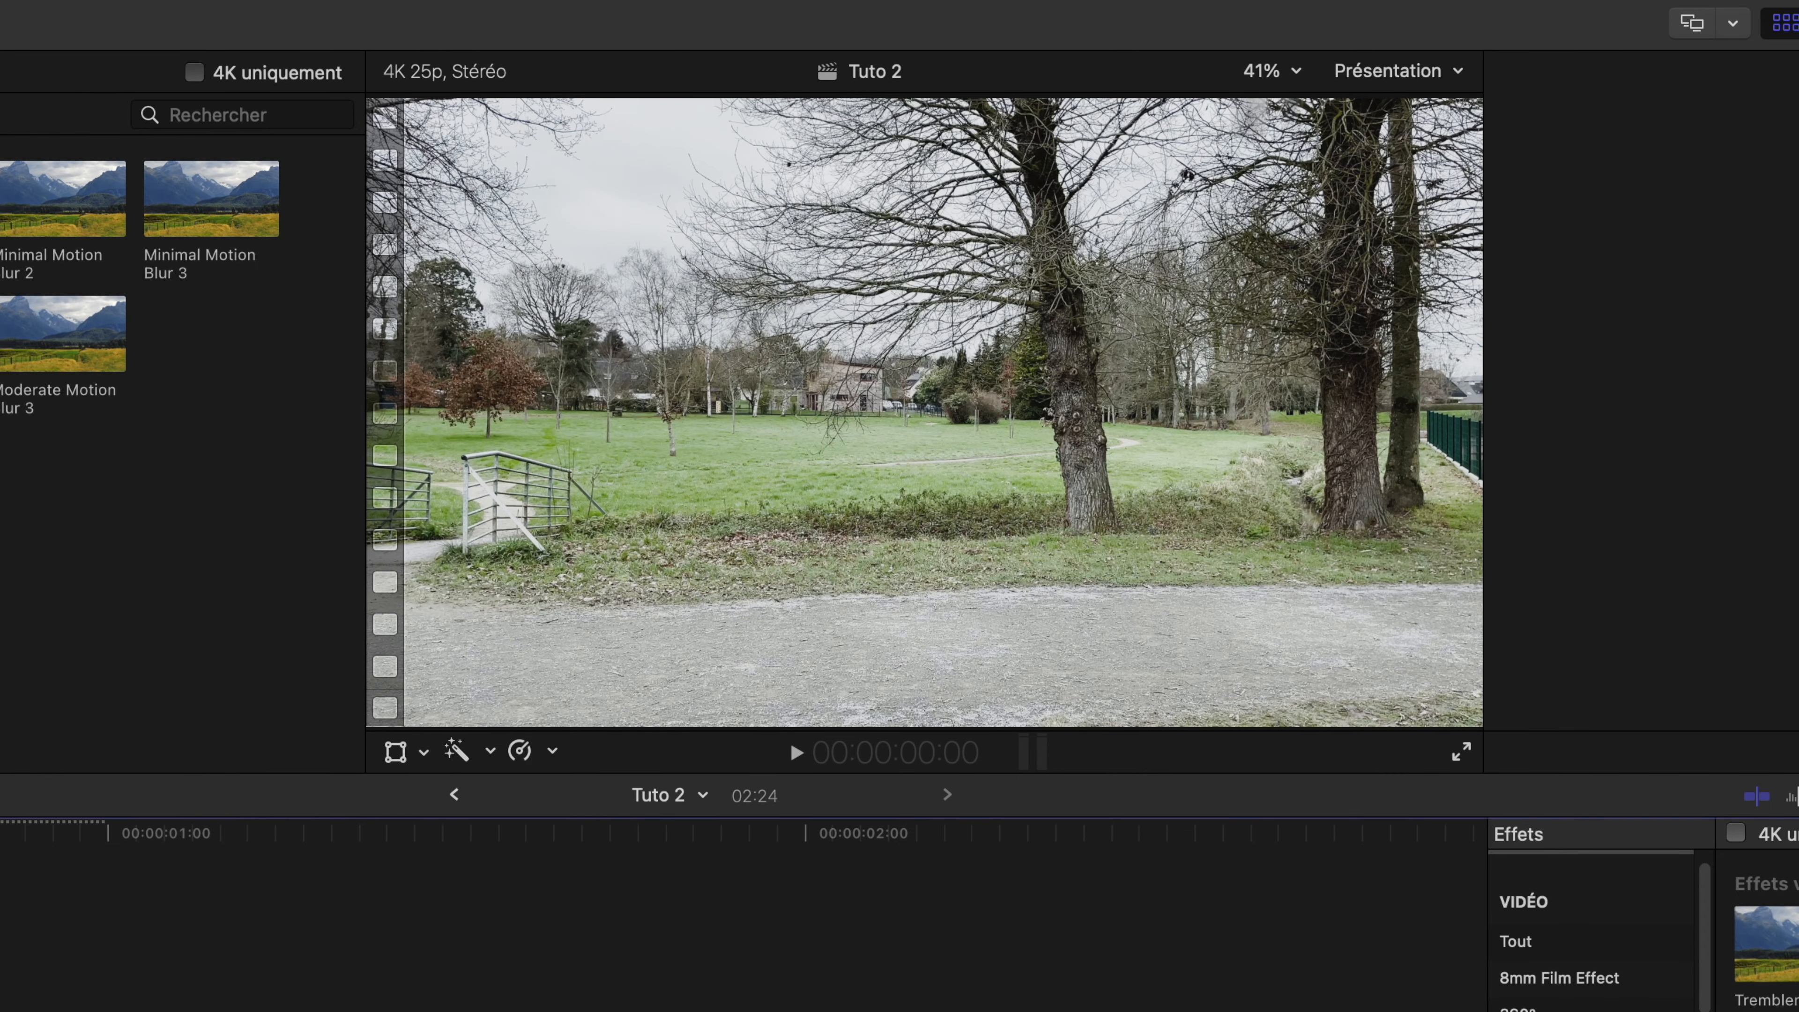
key(space)
key(space)
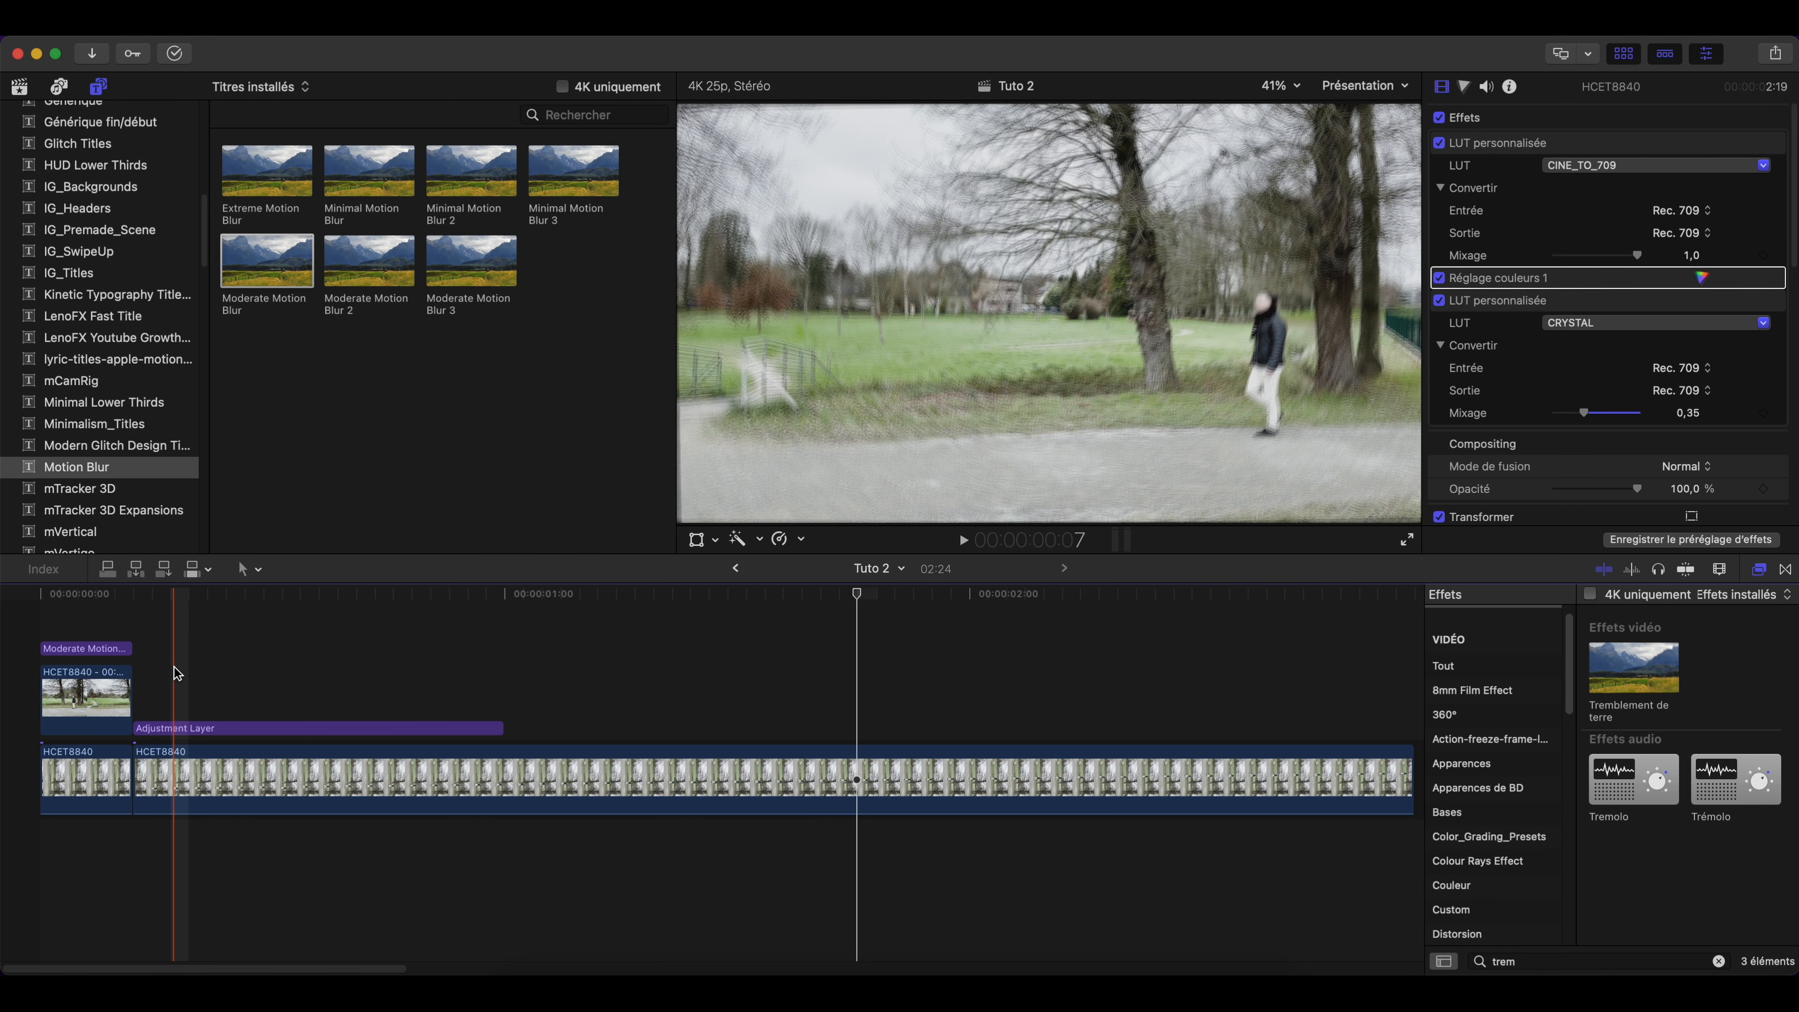
Step: Place ESE - AURORA - Soft Whoosh - Final Blow.wav from the Cinematic sound folder beneath the clips at the timeline's start
click(516, 969)
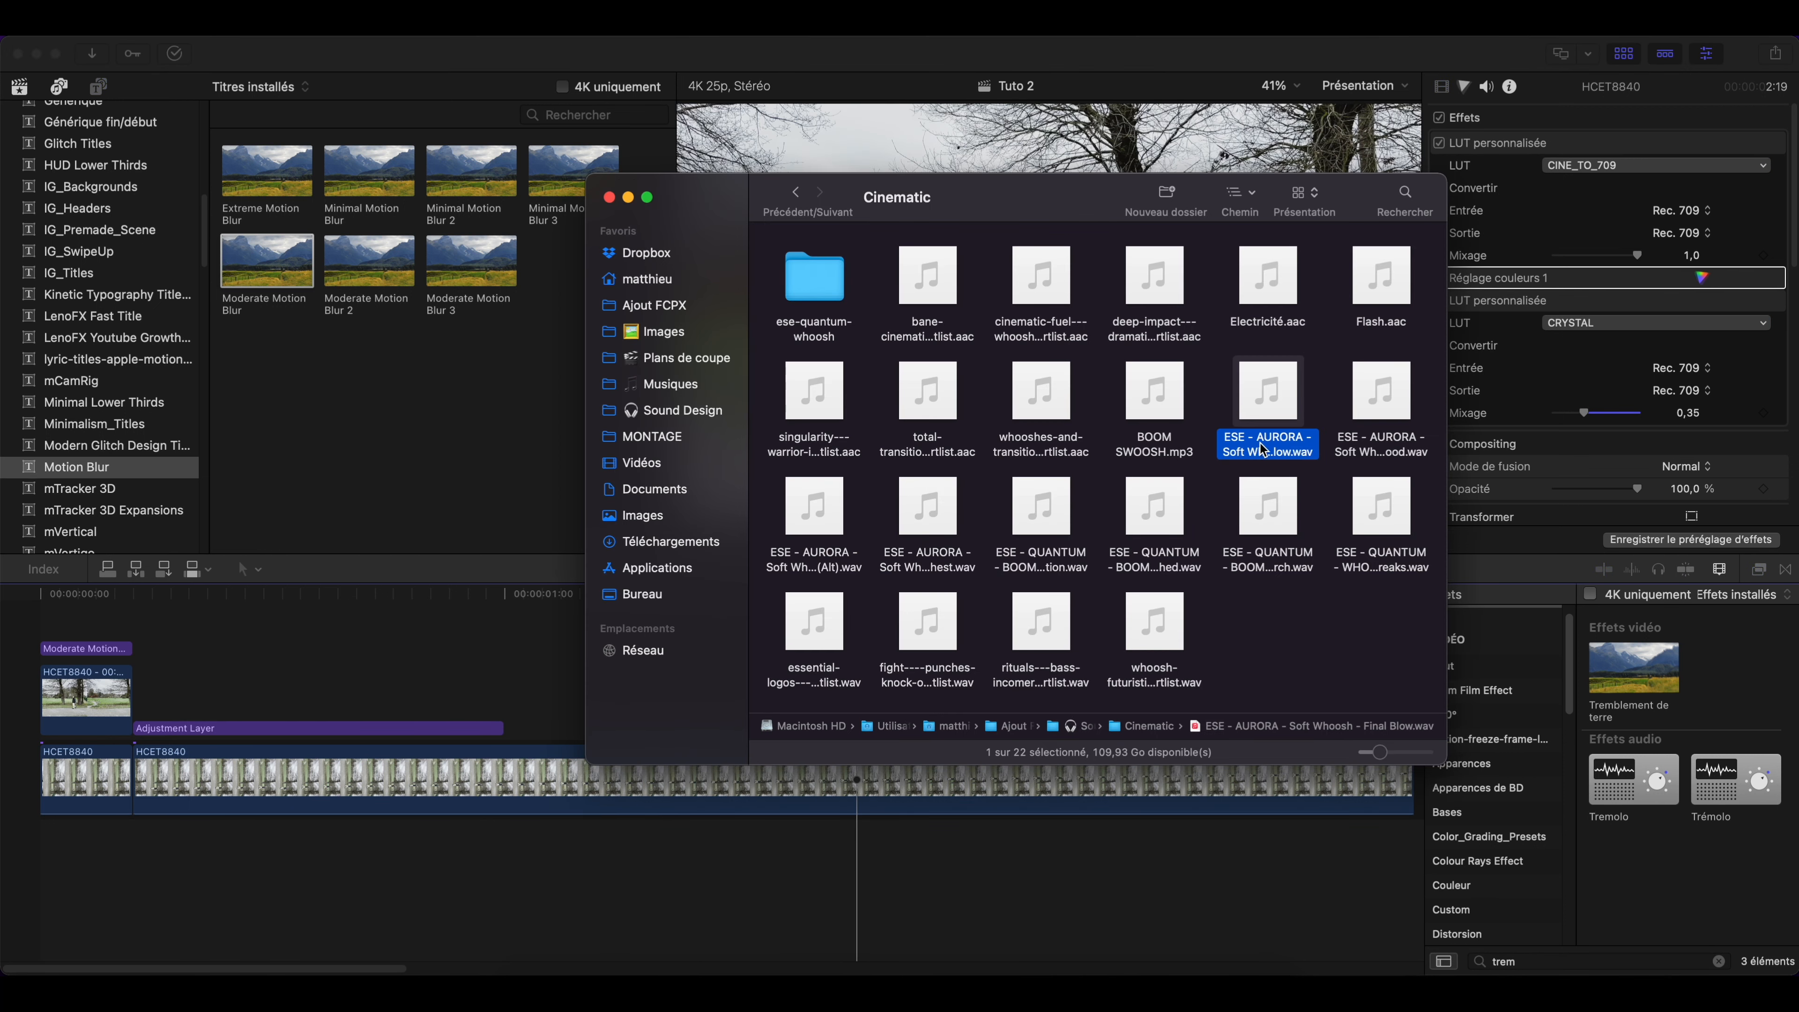
drag(1285, 414, 314, 896)
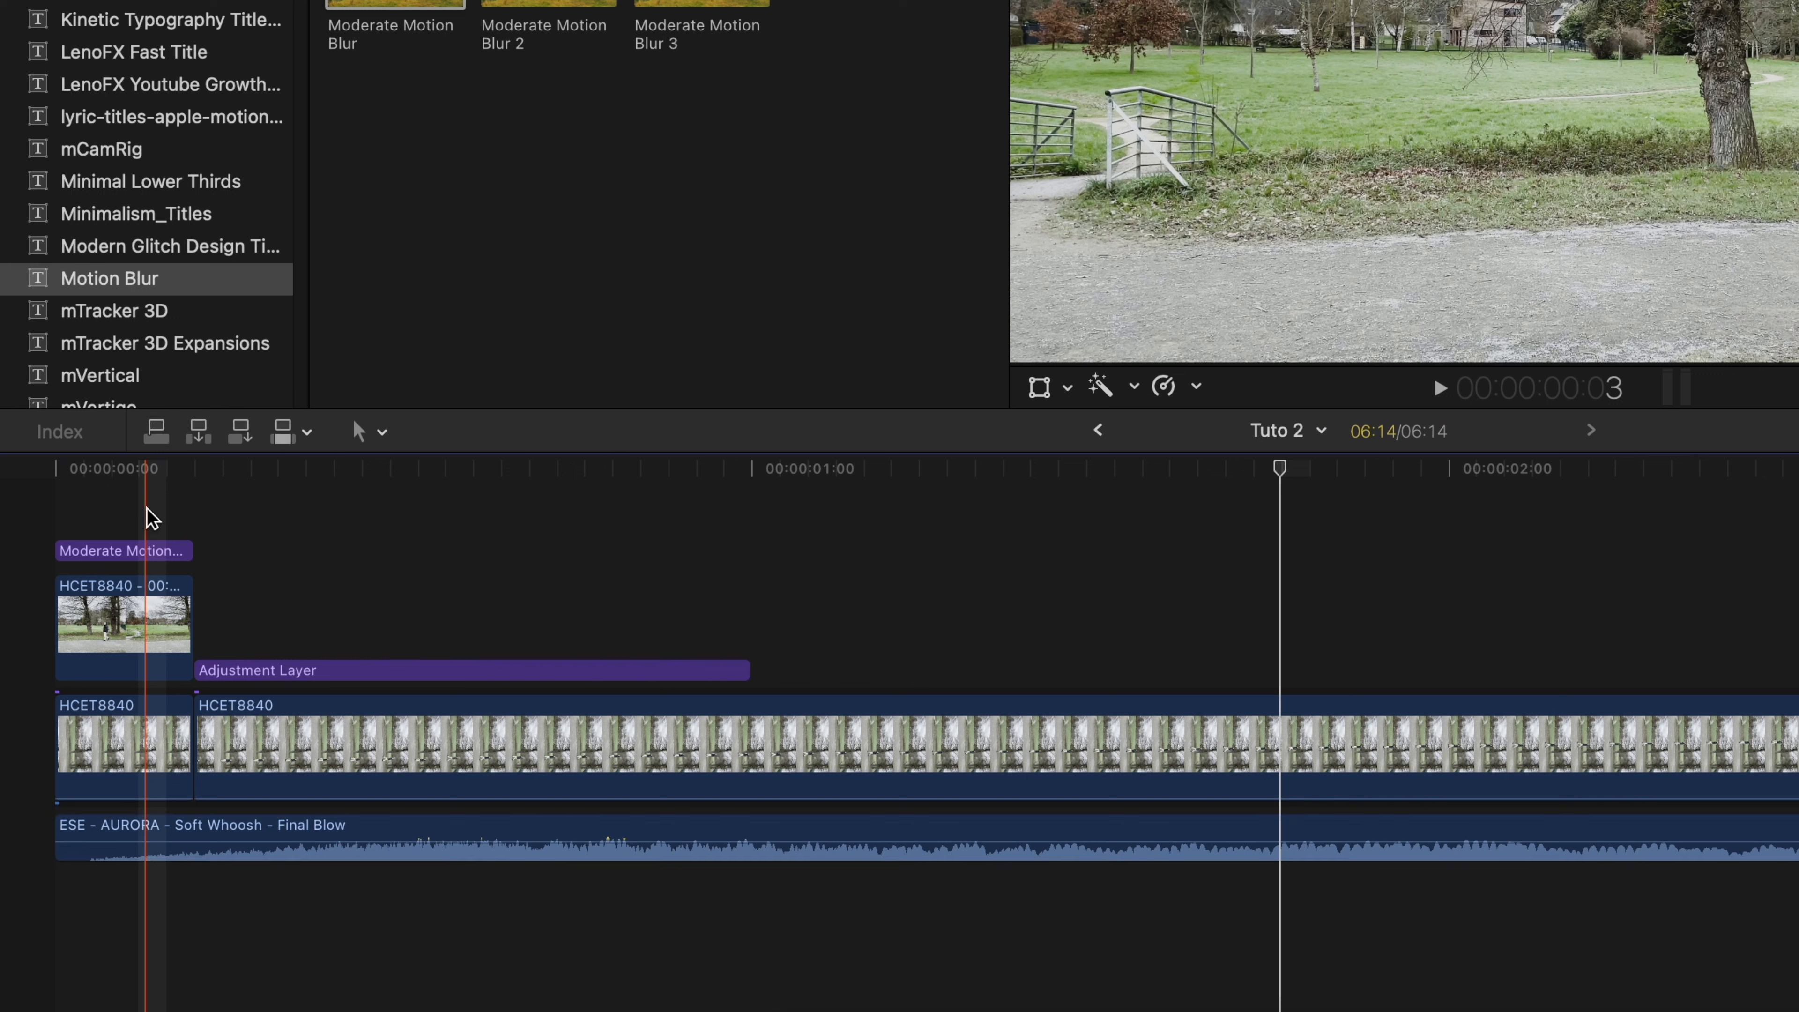
Step: Trim the quiet beginning off the whoosh sound, realign it with the timeline's start and play it back with the fall
click(146, 508)
key(space)
key(space)
click(154, 519)
key(space)
mouse_move(432, 469)
mouse_down()
mouse_move(394, 474)
mouse_move(427, 473)
mouse_up()
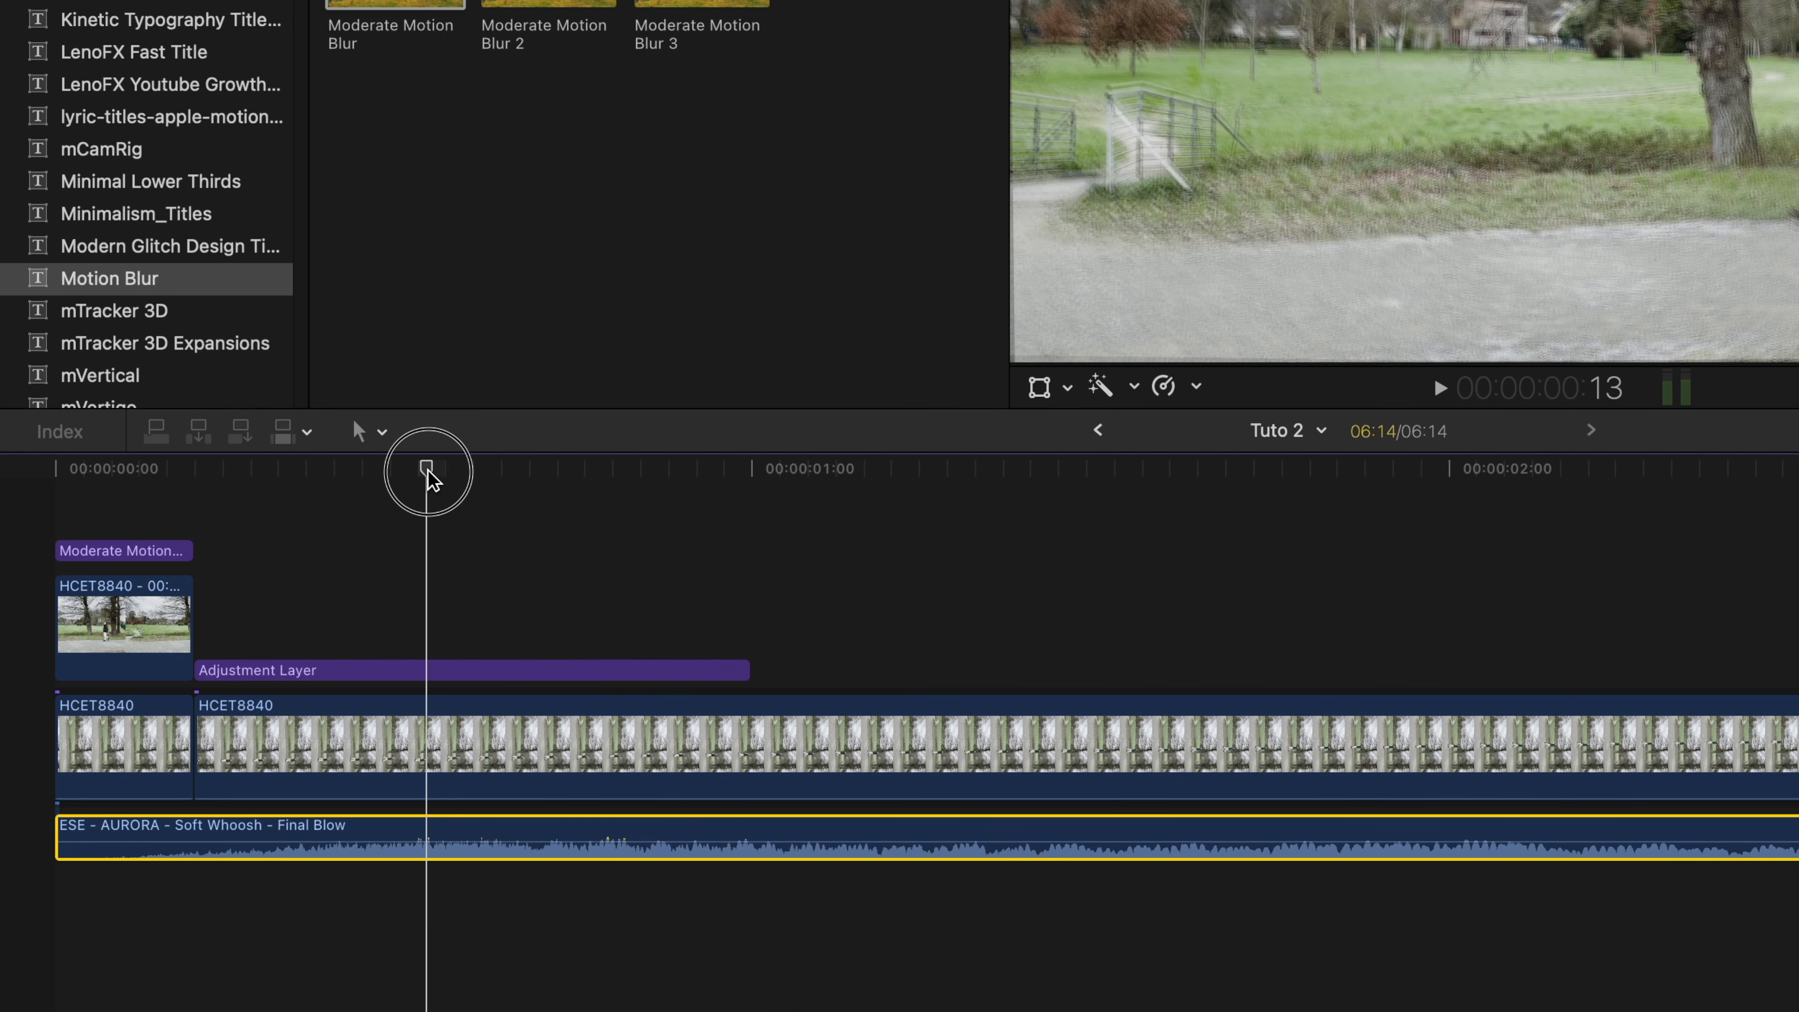
drag(59, 834, 279, 825)
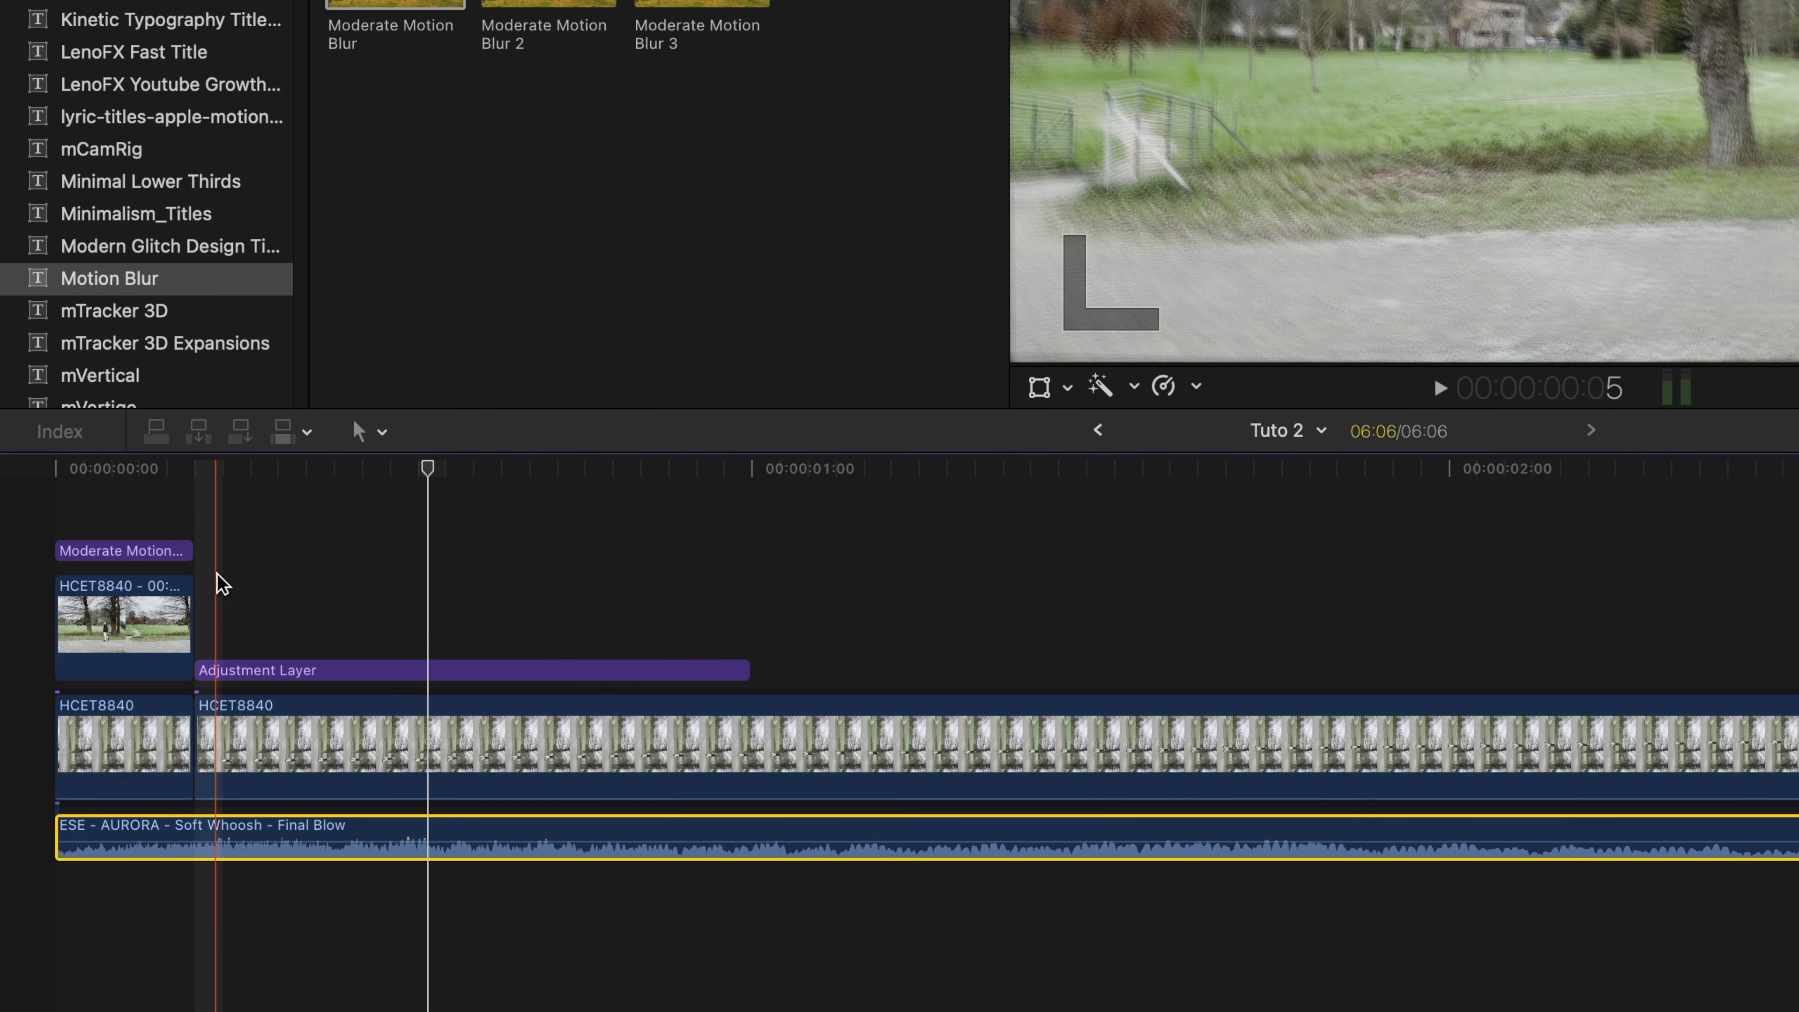
drag(60, 831, 121, 829)
mouse_move(279, 827)
mouse_down()
mouse_move(246, 825)
mouse_move(259, 832)
mouse_up()
mouse_move(100, 839)
mouse_down()
mouse_move(62, 842)
mouse_move(94, 841)
mouse_up()
key(space)
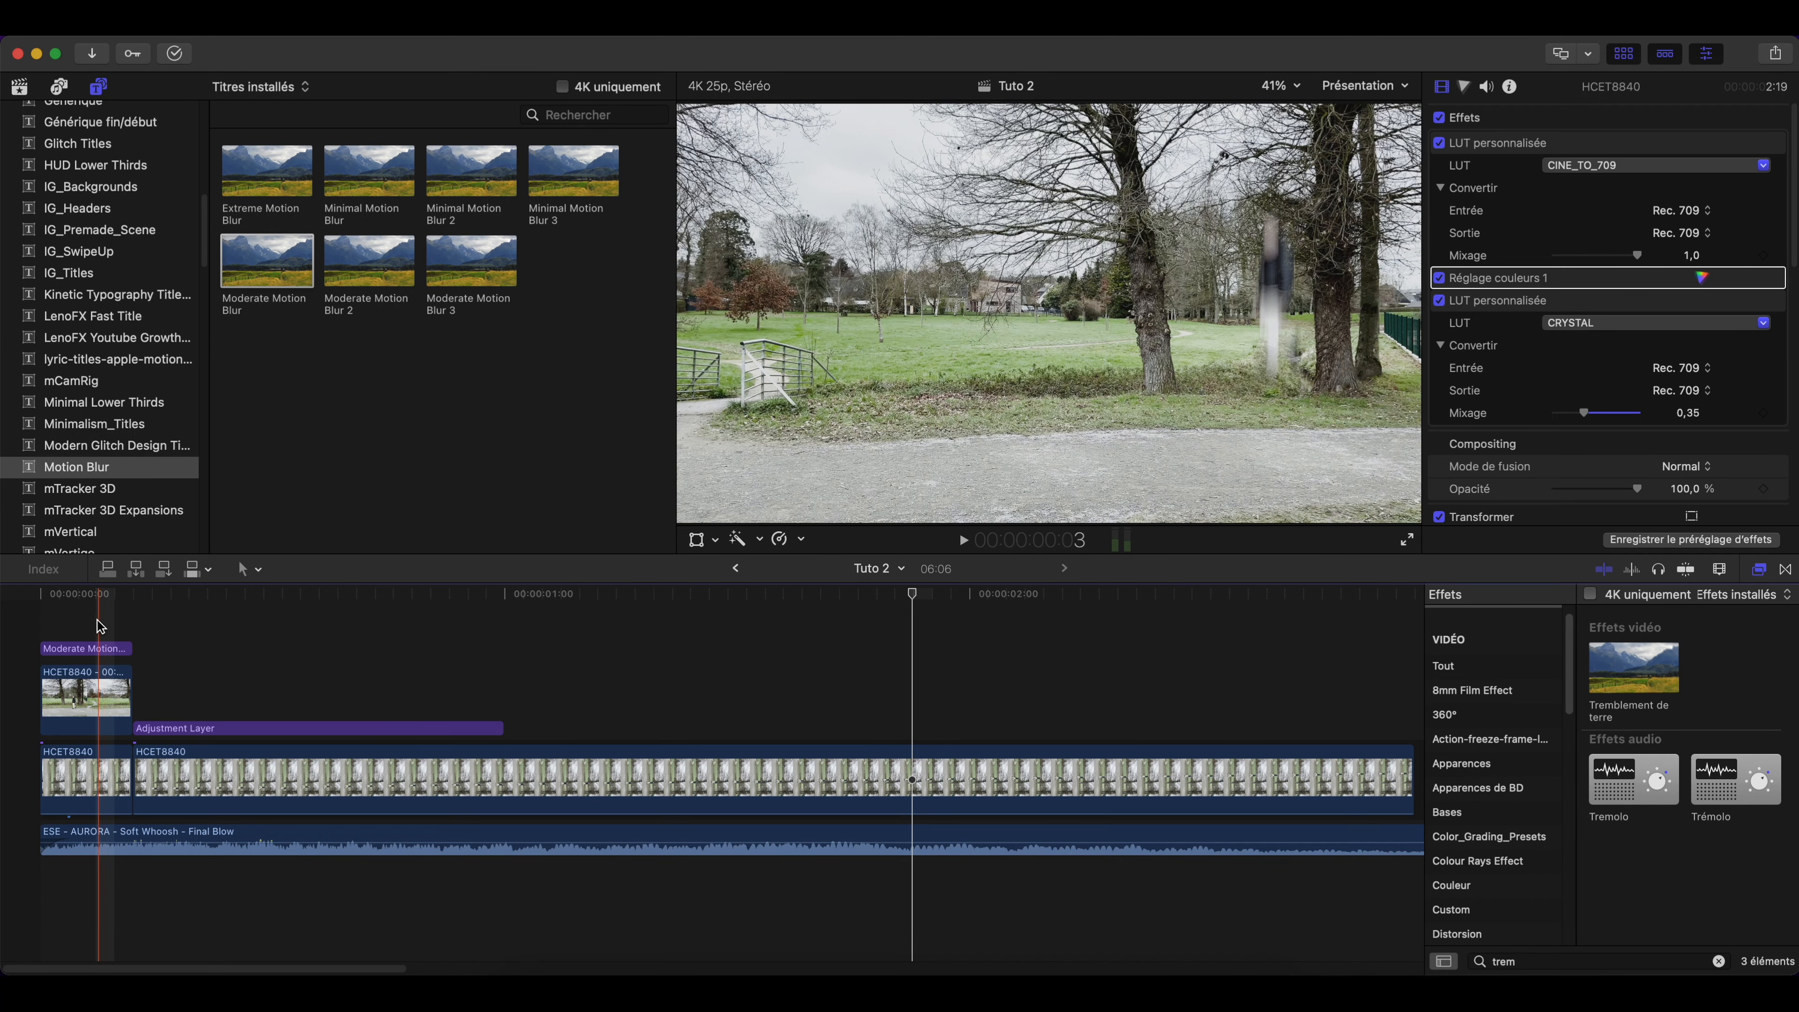
Step: Select the masked freeze frame during the man's fall to show its Masque de tracé settings
click(98, 695)
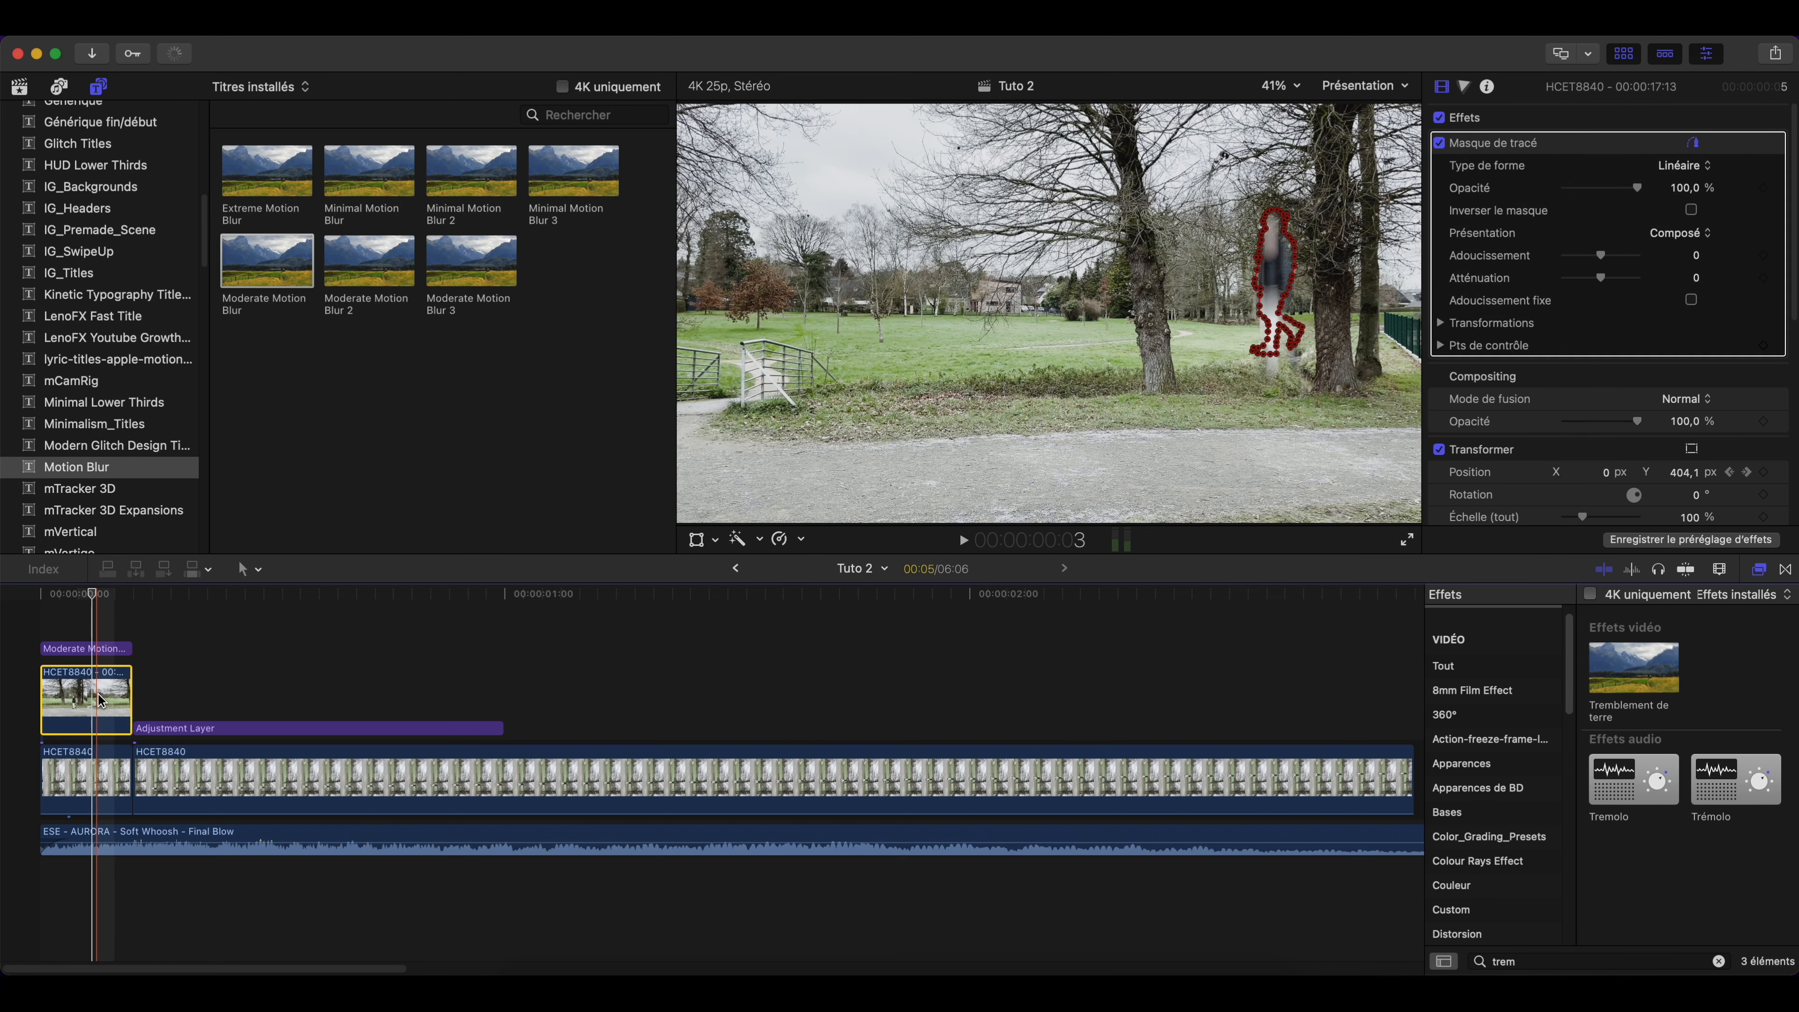